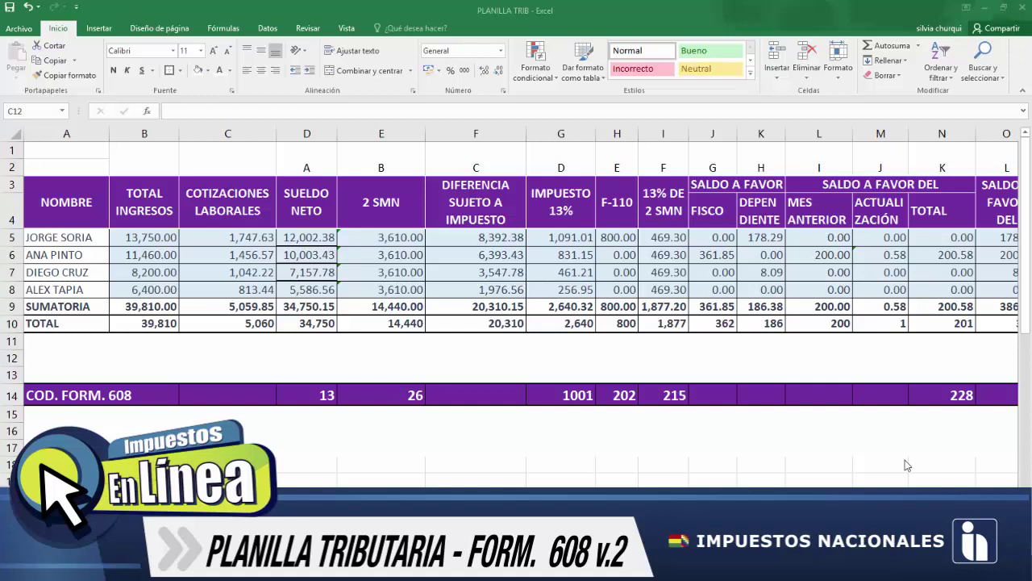
# Step: Examine the NOMBRE, TOTAL INGRESOS and COTIZACIONES LABORALES headings, and how SUELDO NETO is calculated in row 5
pyautogui.click(53, 194)
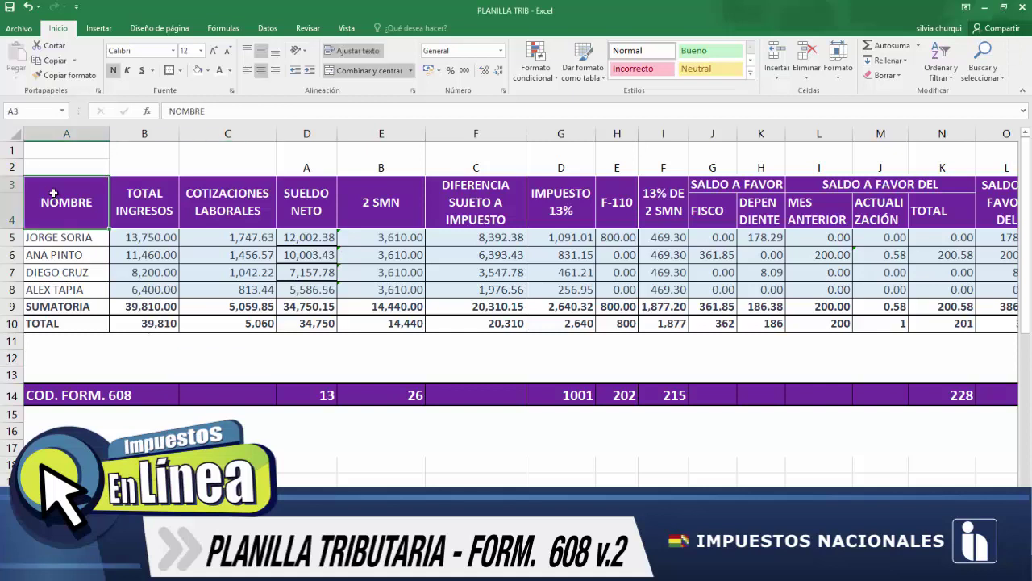
pyautogui.press('Right')
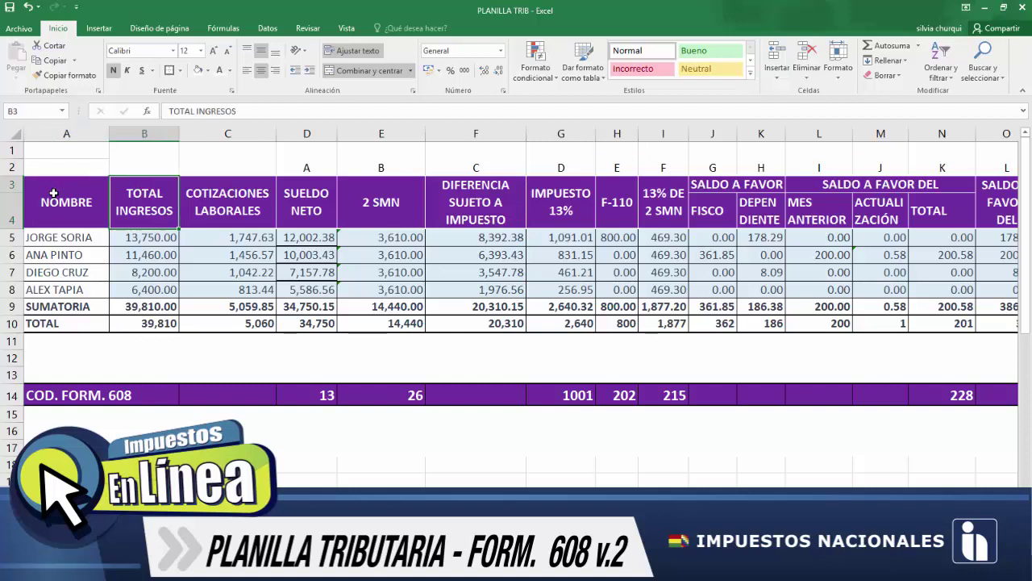
pyautogui.press('Right')
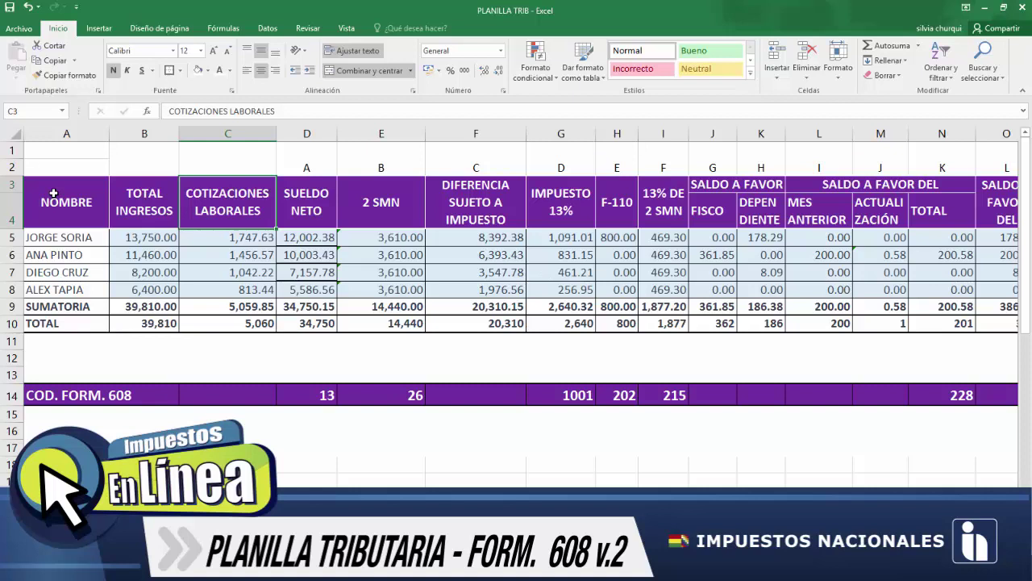
pyautogui.press('Down')
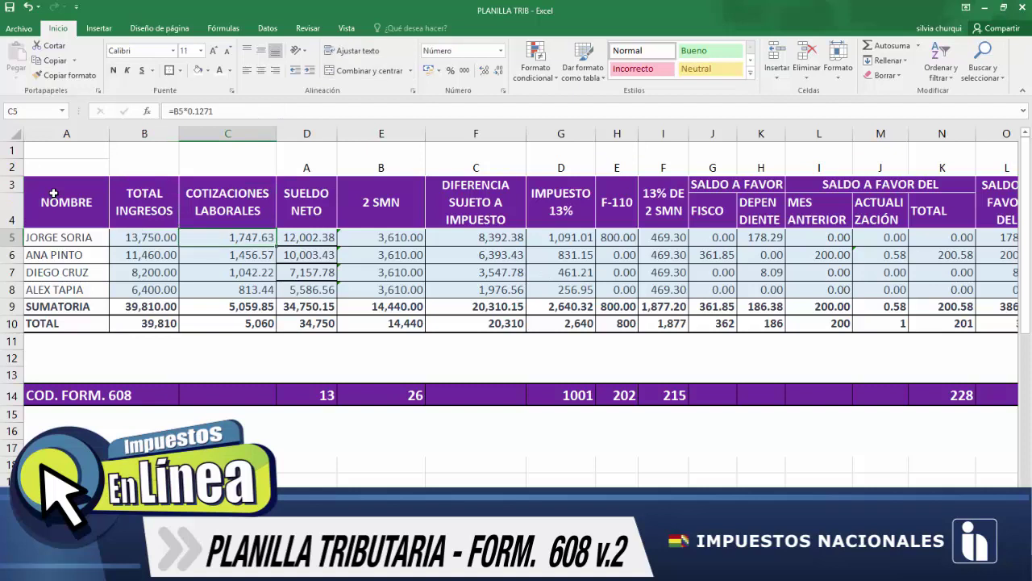
pyautogui.press('Left')
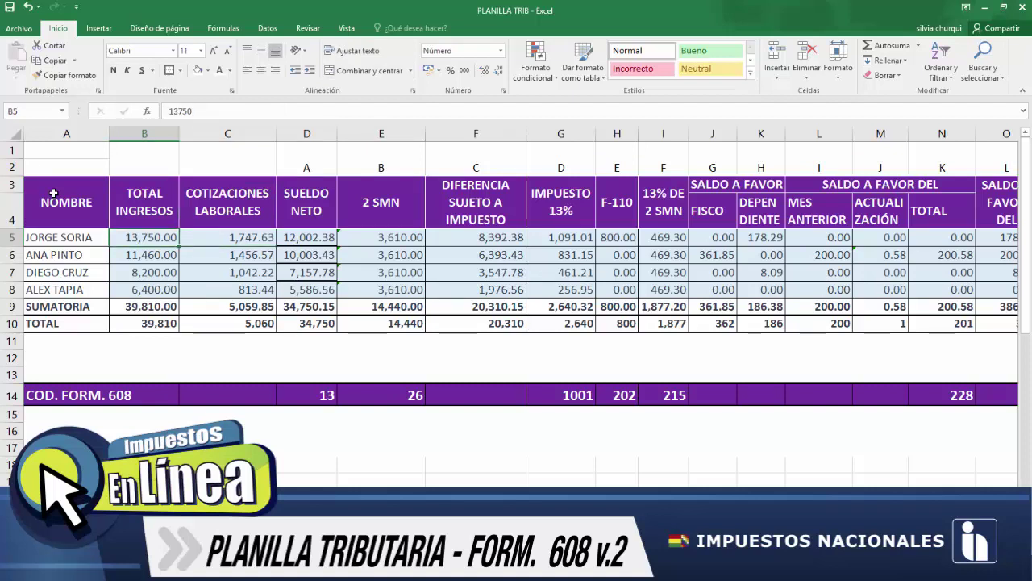
pyautogui.press('Right')
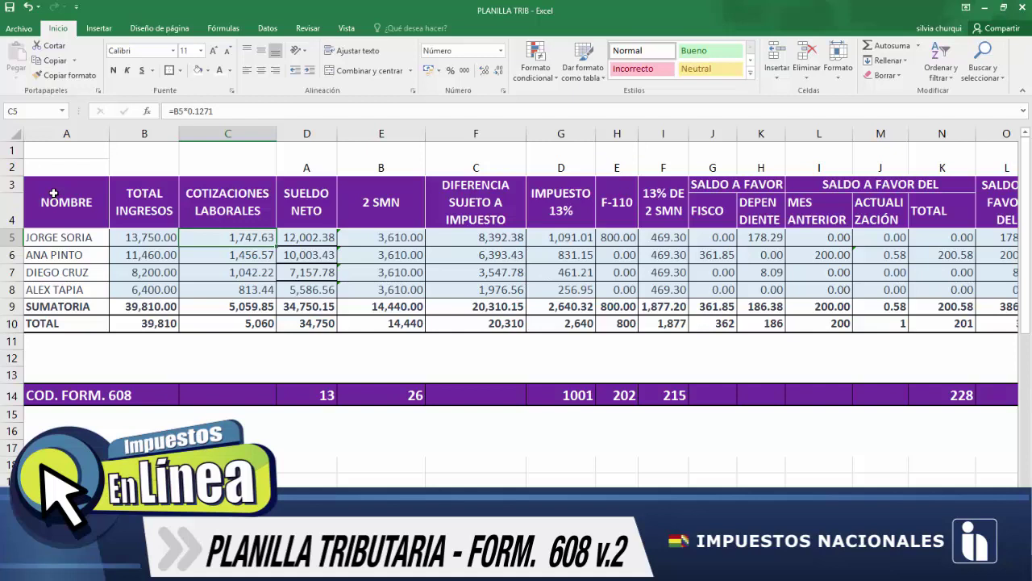
pyautogui.press('Right')
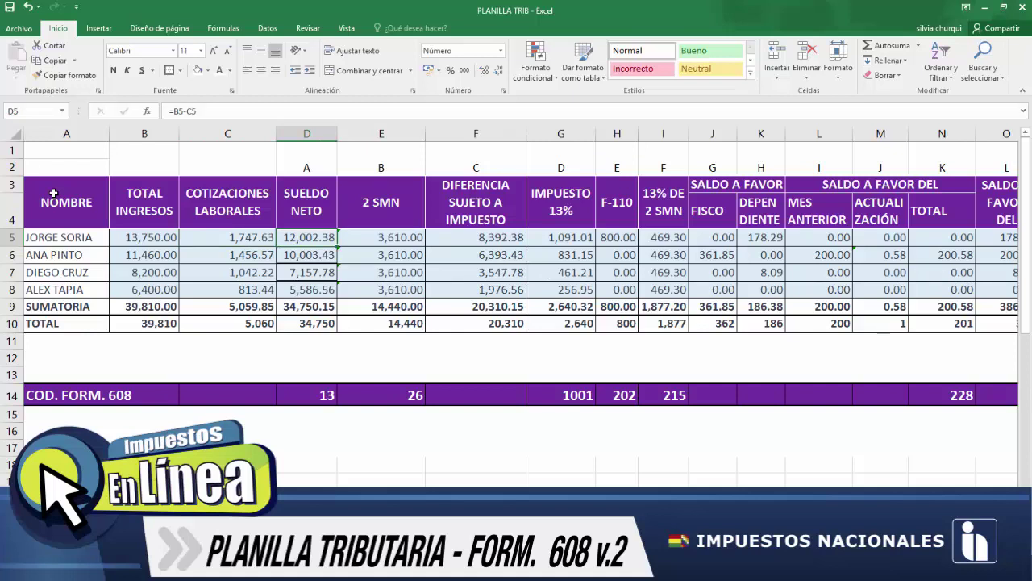
pyautogui.press('Left')
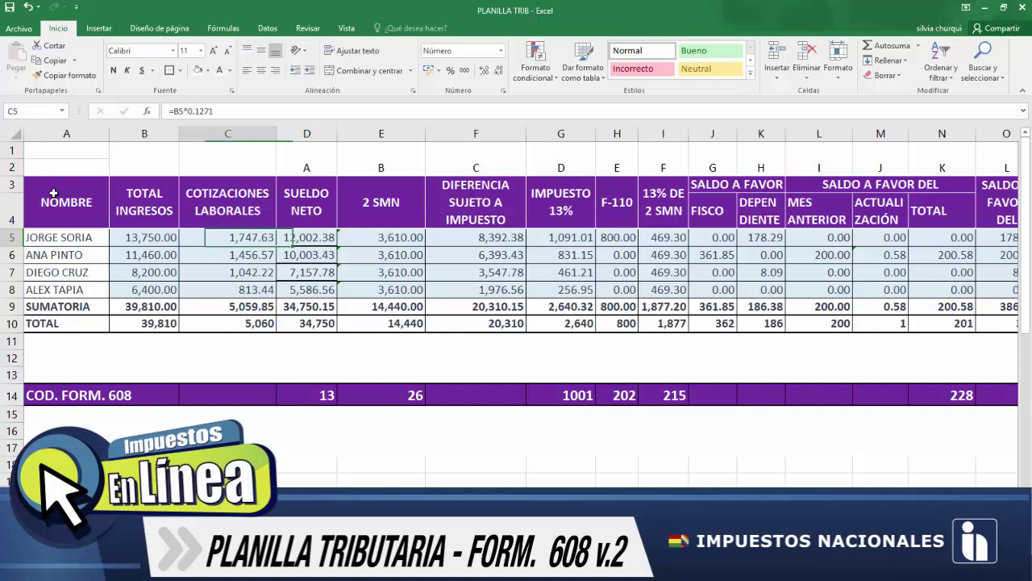
pyautogui.press('Left')
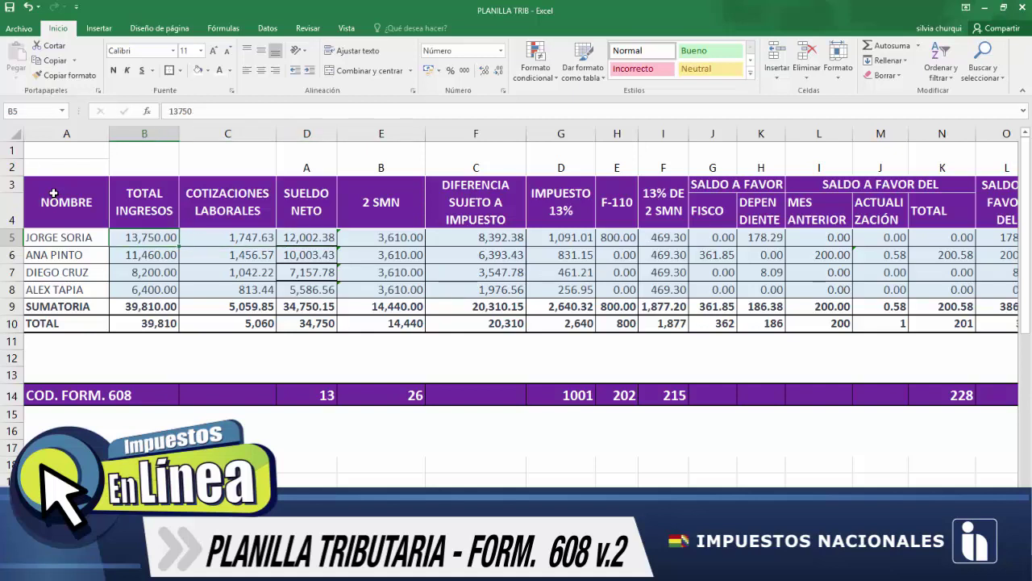
pyautogui.press('Right')
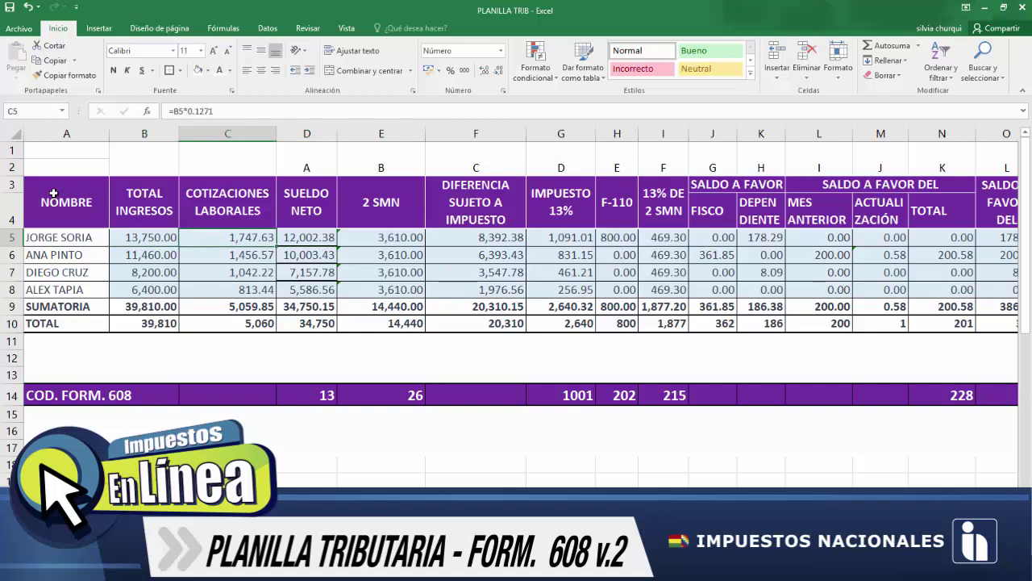
pyautogui.press('Right')
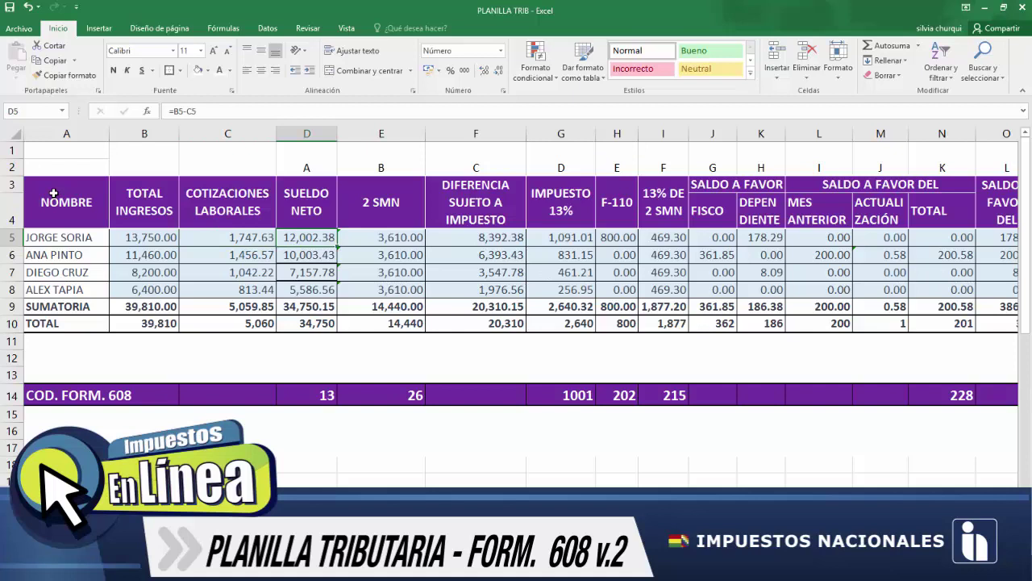
# Step: Review the 2 SMN formula in E5 and how DIFERENCIA SUJETO A IMPUESTO in F5 derives from it and the net salary
pyautogui.press('Right')
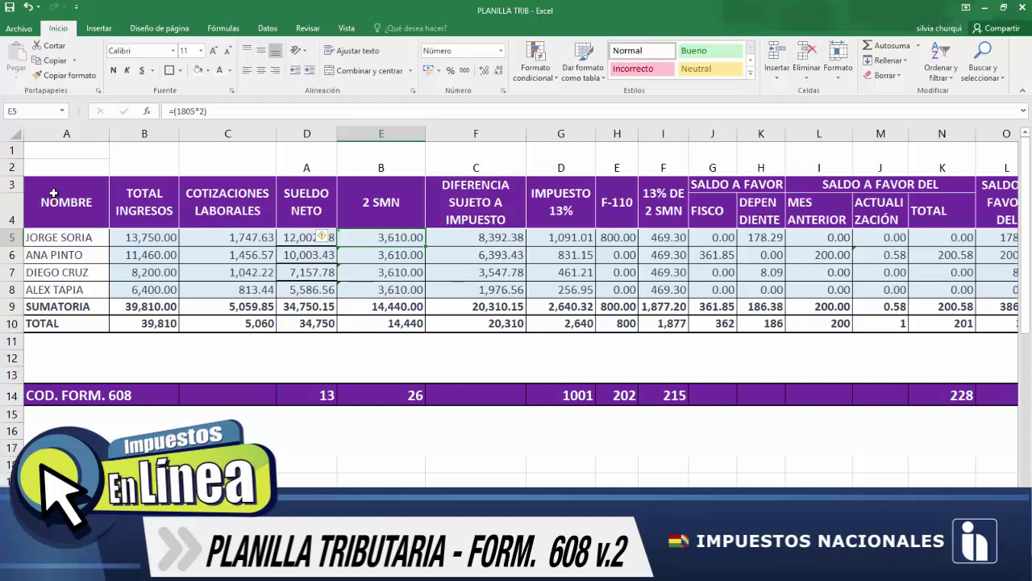
pyautogui.press('Right')
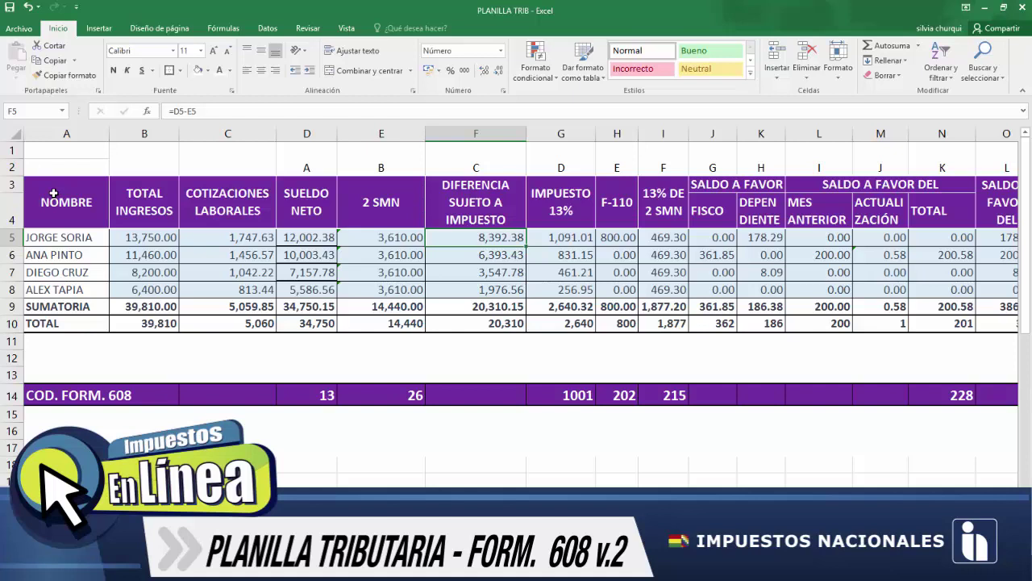
pyautogui.press('Left')
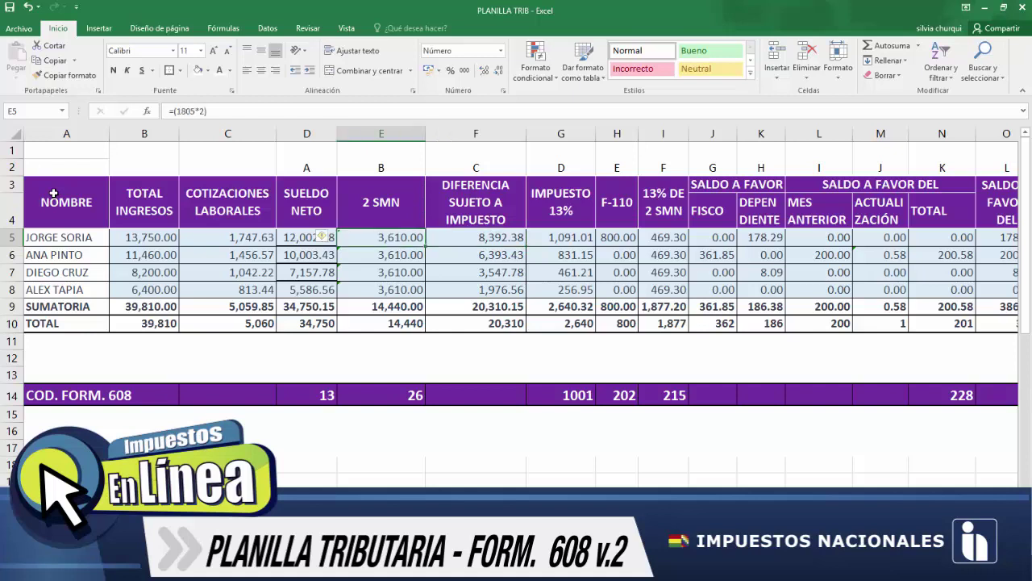
pyautogui.press('Right')
pyautogui.press('Right')
pyautogui.press('Left')
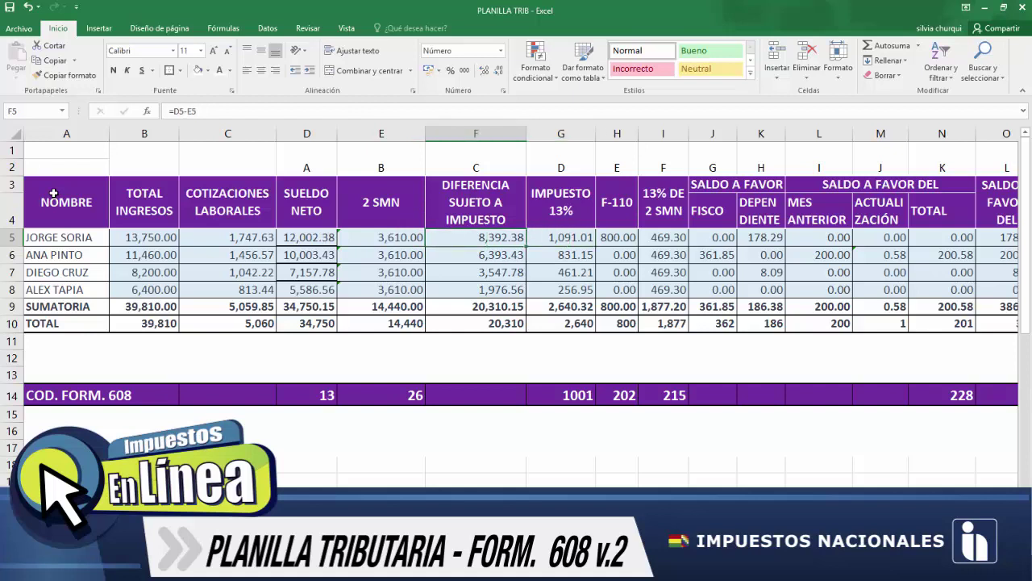
pyautogui.press('Left')
pyautogui.press('Left')
pyautogui.press('Right')
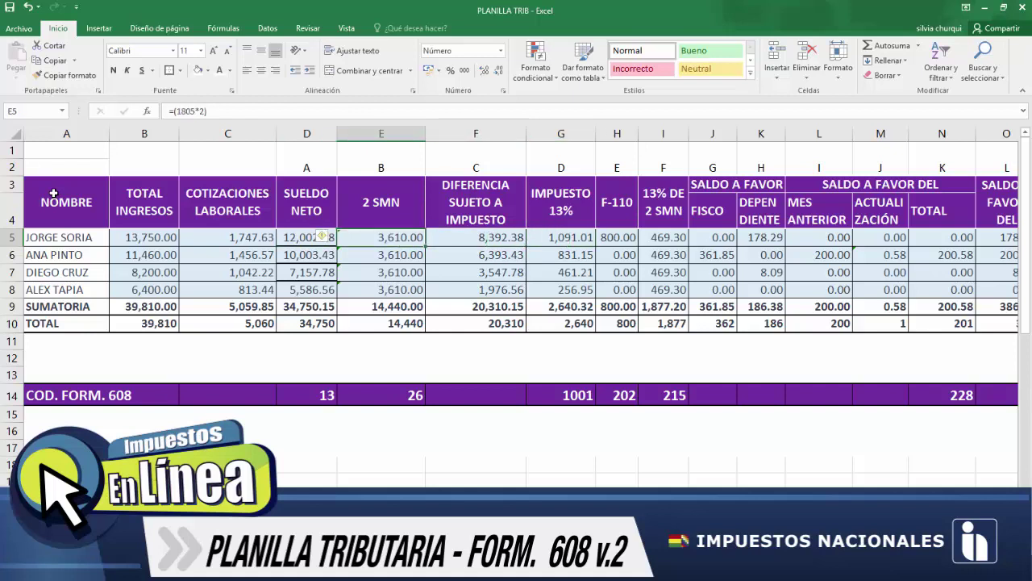
pyautogui.press('Right')
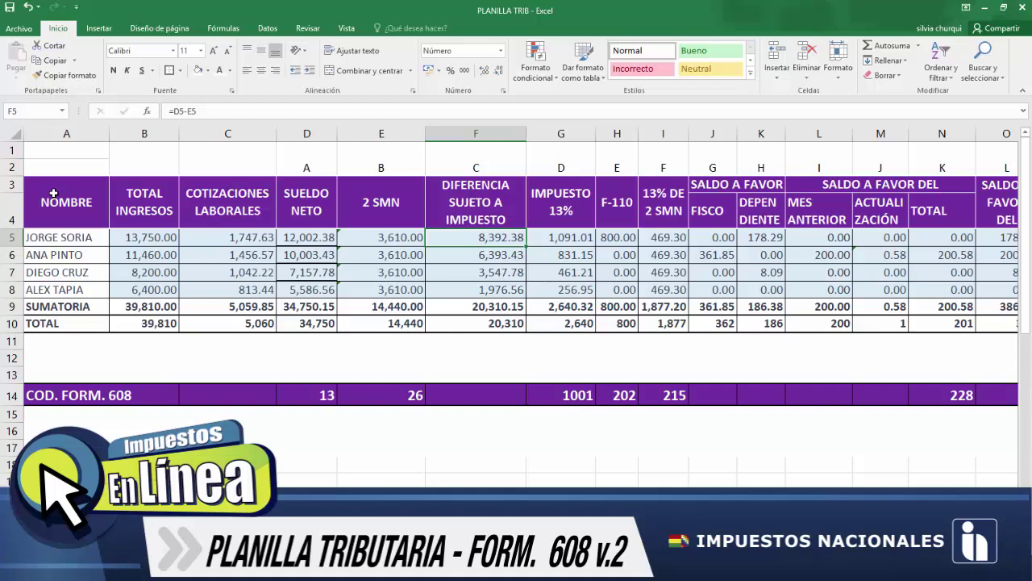
# Step: Inspect the IMPUESTO 13% formula in G5, highlighting its base column DIFERENCIA SUJETO A IMPUESTO from F1 through F10
pyautogui.press('Right')
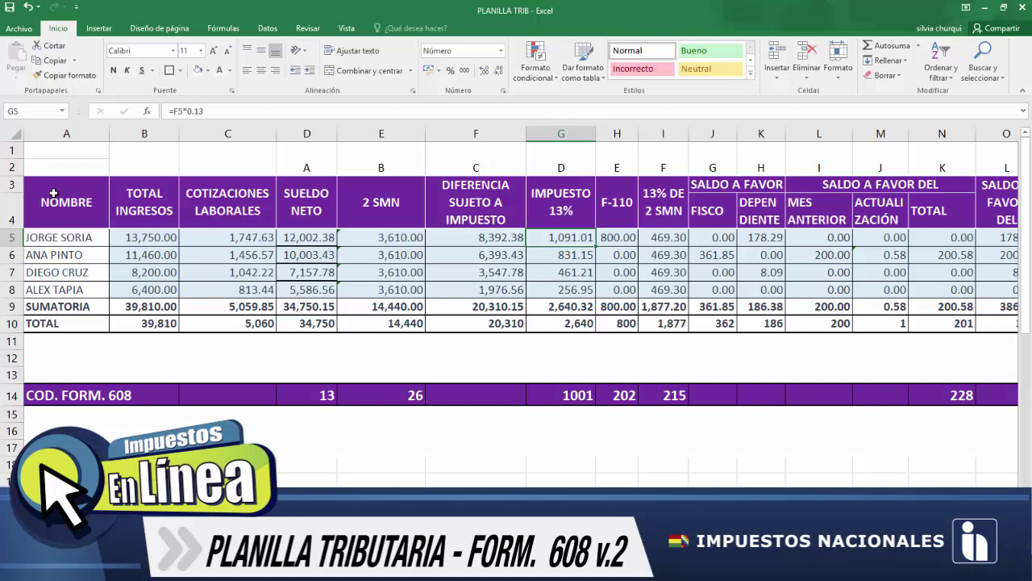
pyautogui.press('Left')
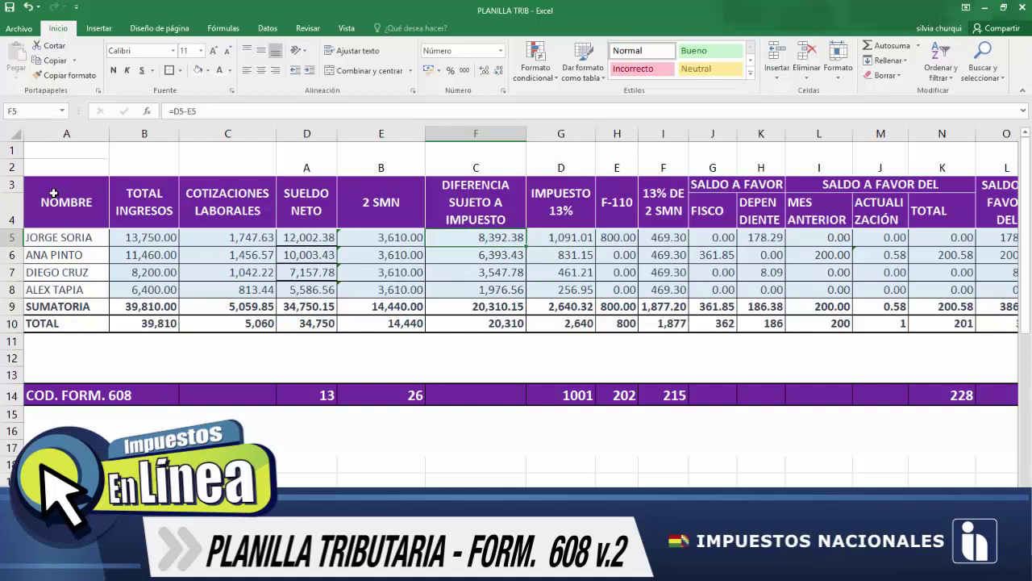
pyautogui.press('Up')
pyautogui.press('Up')
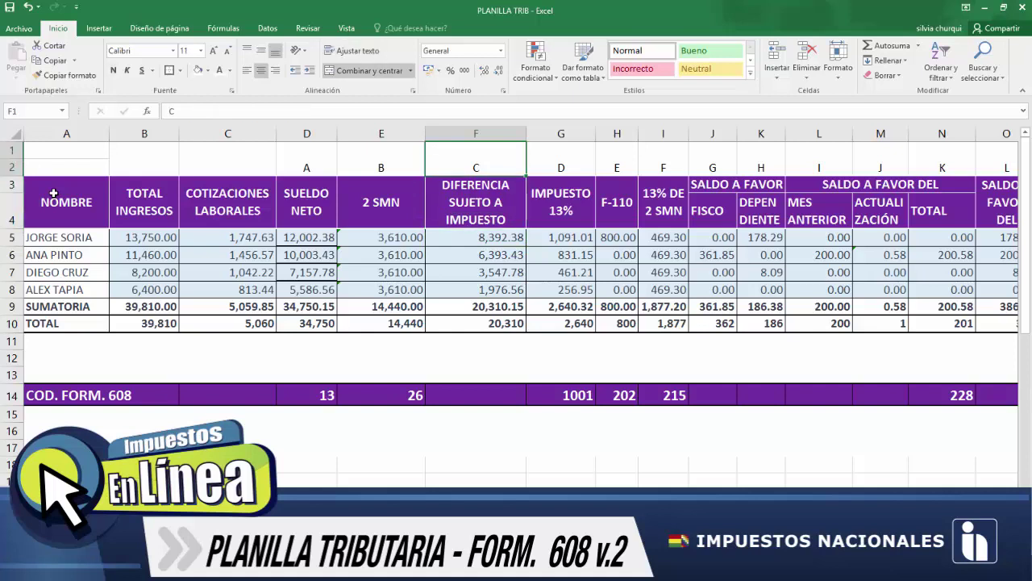
pyautogui.hotkey('shift', 'Down')
pyautogui.hotkey('shift', 'Down')
pyautogui.hotkey('shift', 'Down')
pyautogui.hotkey('shift', 'Down')
pyautogui.hotkey('shift', 'Down')
pyautogui.hotkey('shift', 'Down')
pyautogui.hotkey('shift', 'Down')
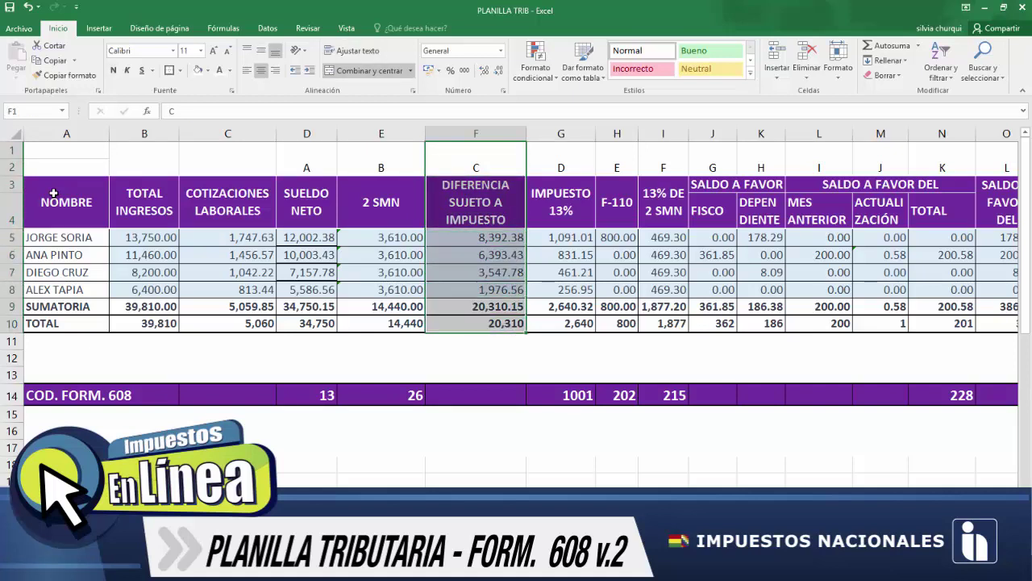
pyautogui.press('Down')
pyautogui.press('Down')
pyautogui.press('Right')
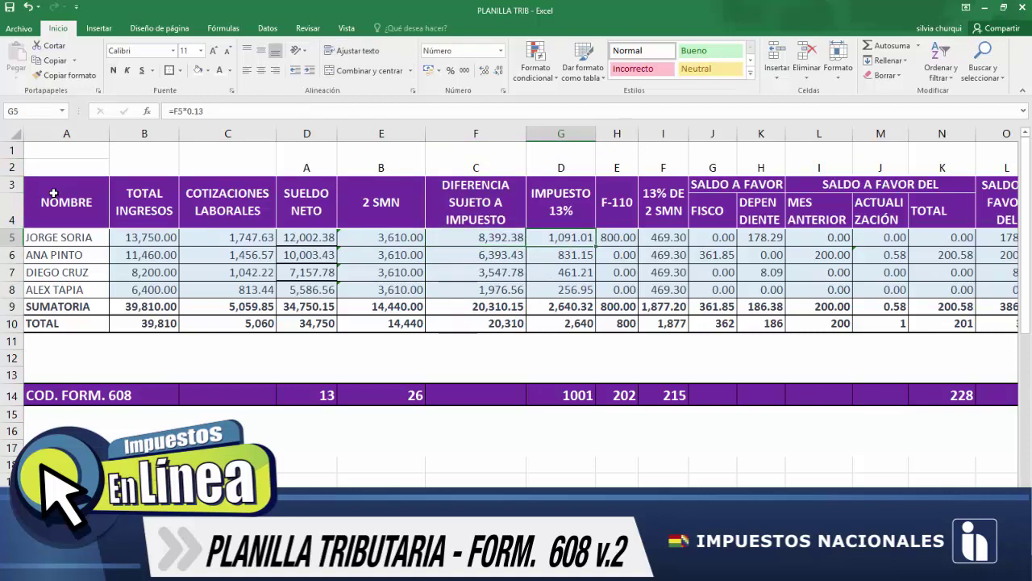
# Step: Compare the IMPUESTO 13% and F-110 cells of the first employee and enter 800 as the F-110 amount in H5
pyautogui.press('Right')
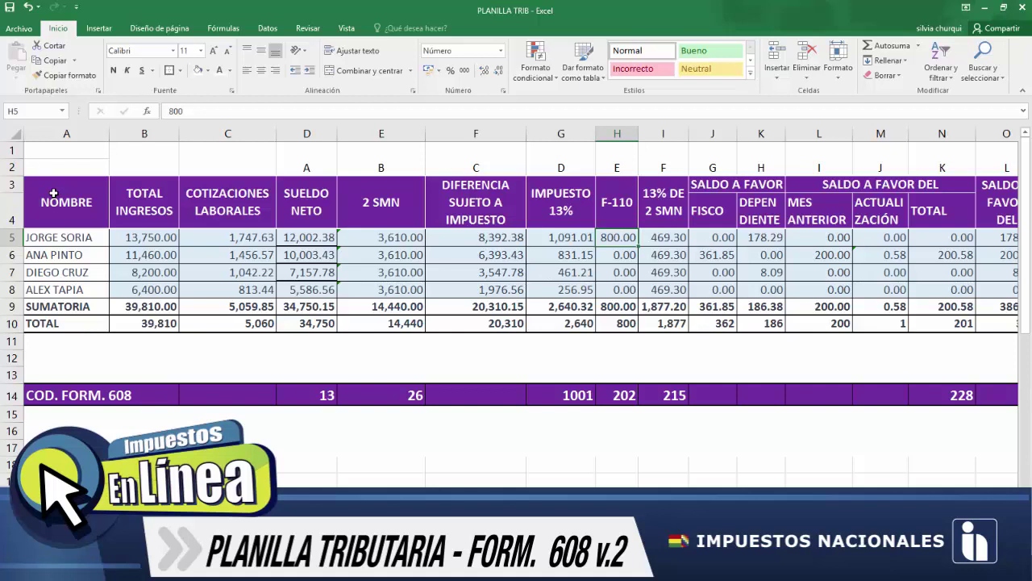
pyautogui.click(574, 237)
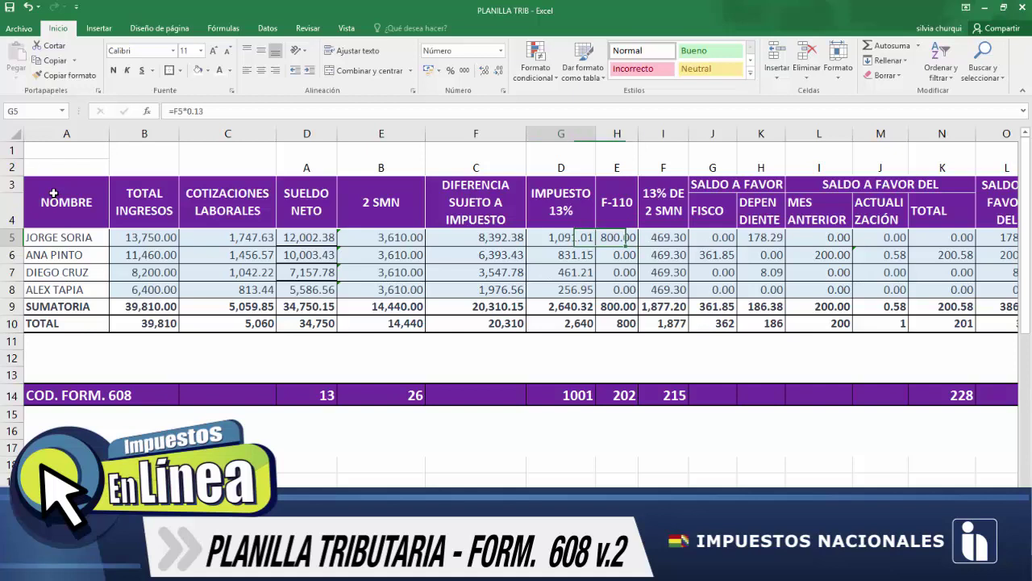
pyautogui.press('Right')
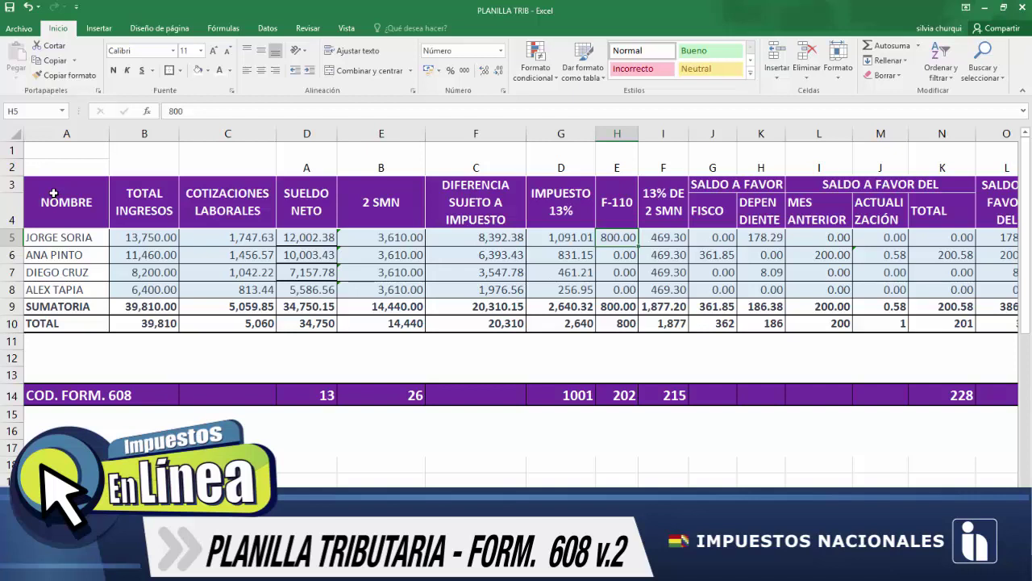
pyautogui.press('Left')
pyautogui.press('Right')
pyautogui.press('Left')
pyautogui.press('Right')
pyautogui.write('800')
pyautogui.press('Return')
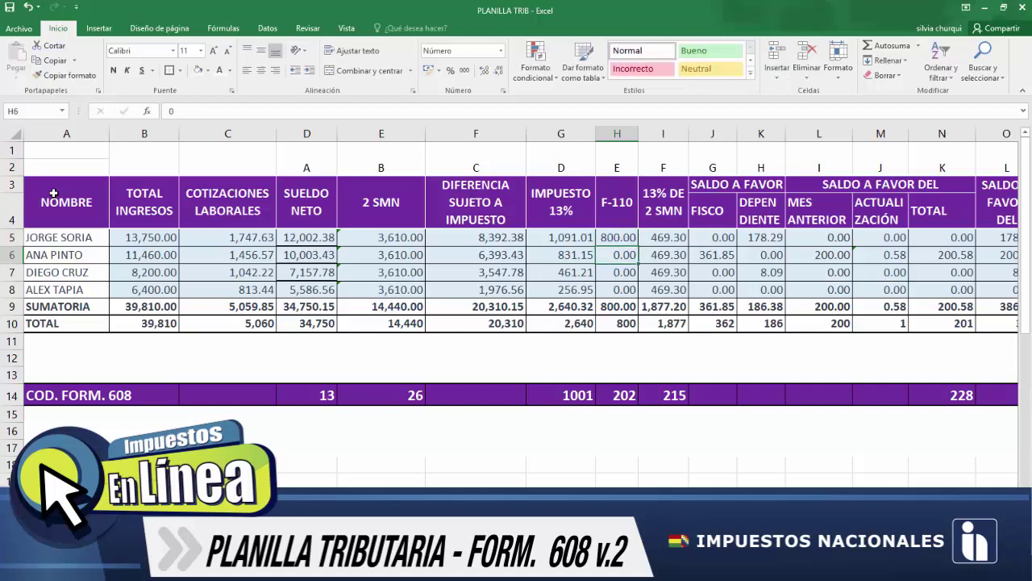
pyautogui.press('Up')
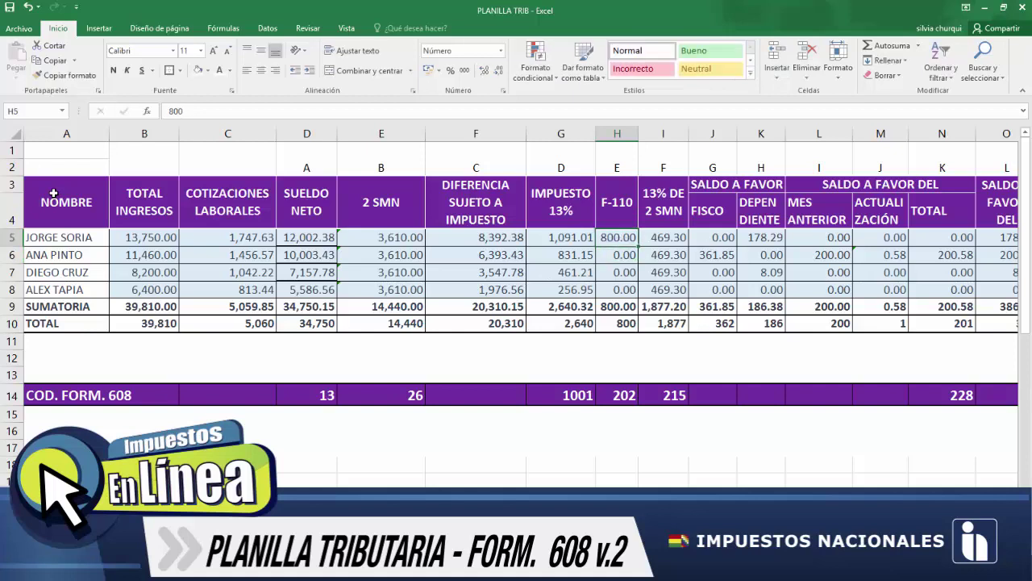
# Step: Check the 13% DE 2 SMN formula in I5 against its source amount in the 2 SMN cell E5
pyautogui.press('Right')
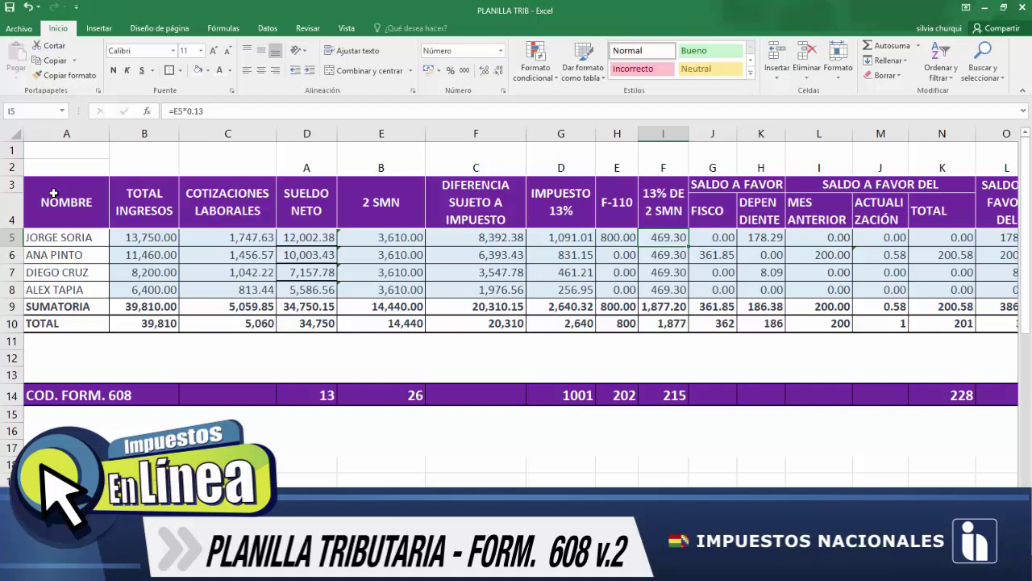
pyautogui.press('Left')
pyautogui.press('Left')
pyautogui.press('Left')
pyautogui.press('Left')
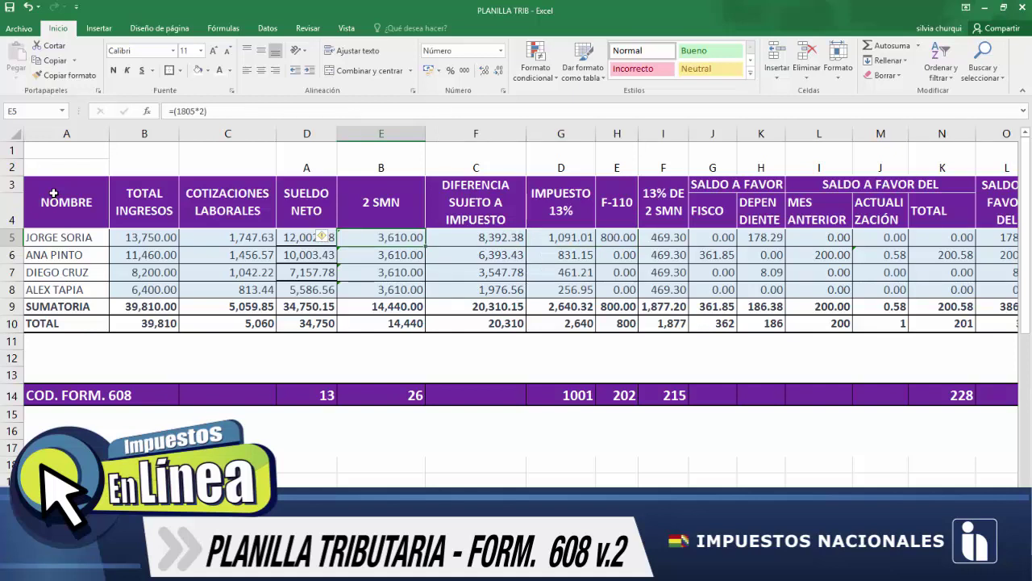
pyautogui.press('Right')
pyautogui.press('Right')
pyautogui.press('Right')
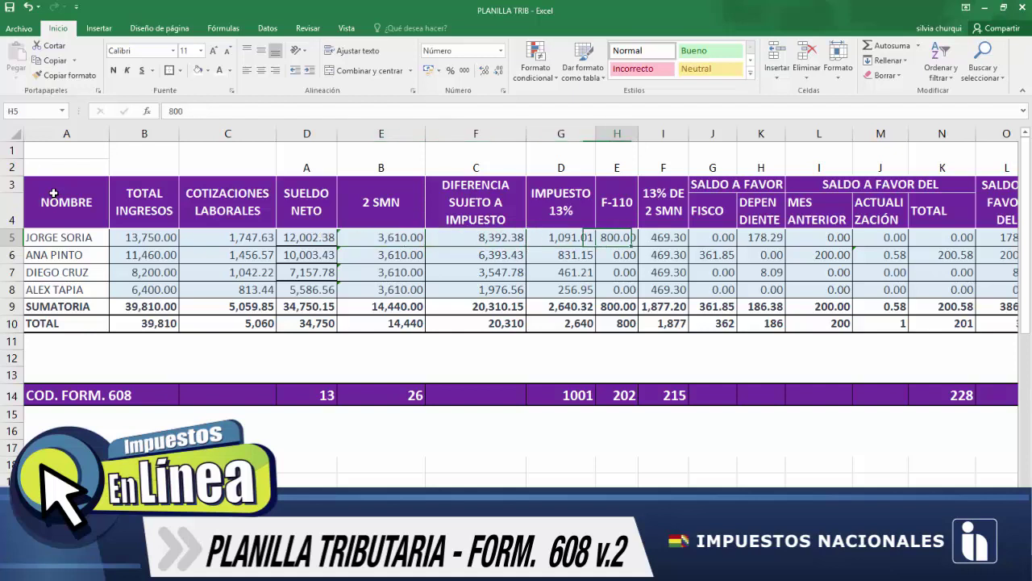
pyautogui.press('Right')
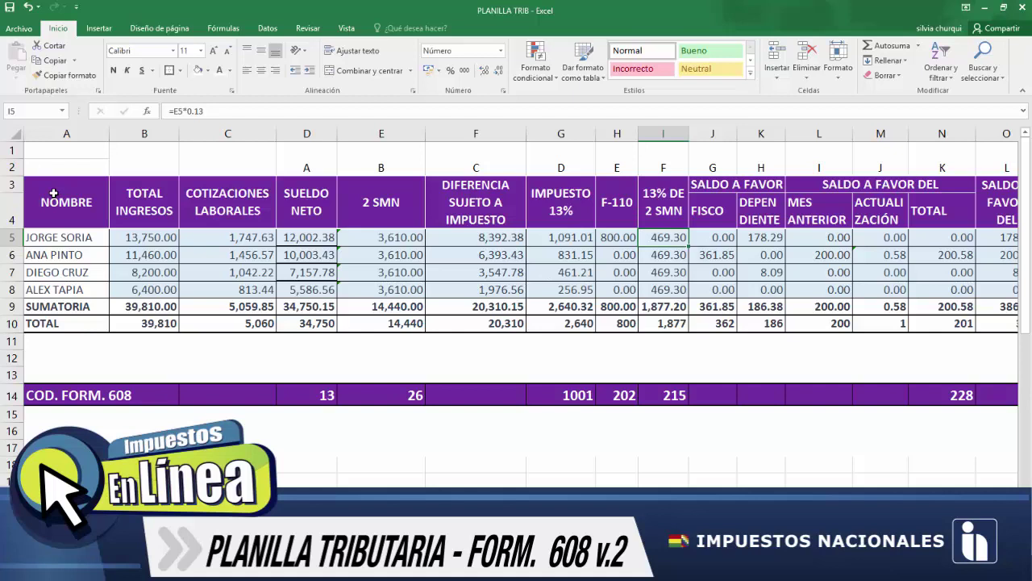
# Step: Examine the first employee's FISCO formula in J5 and the SALDO A FAVOR headings for FISCO and DEPENDIENTE
pyautogui.press('Right')
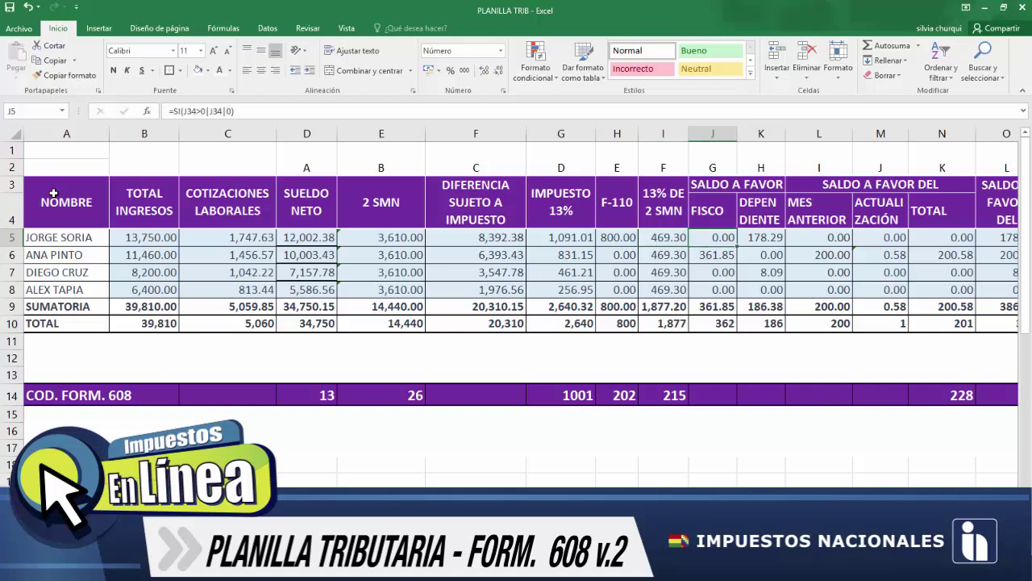
pyautogui.press('Up')
pyautogui.press('Up')
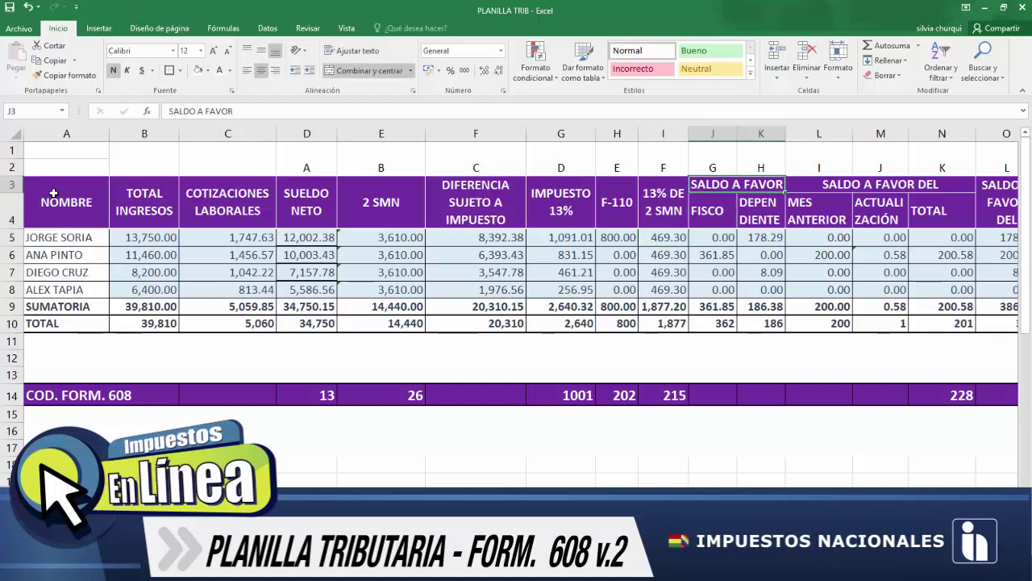
pyautogui.press('Down')
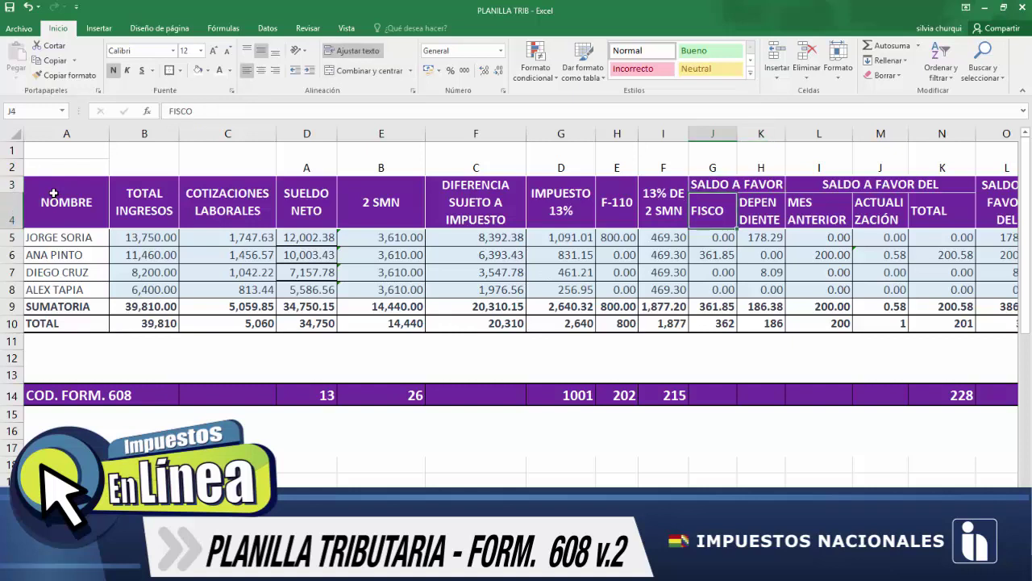
pyautogui.press('Right')
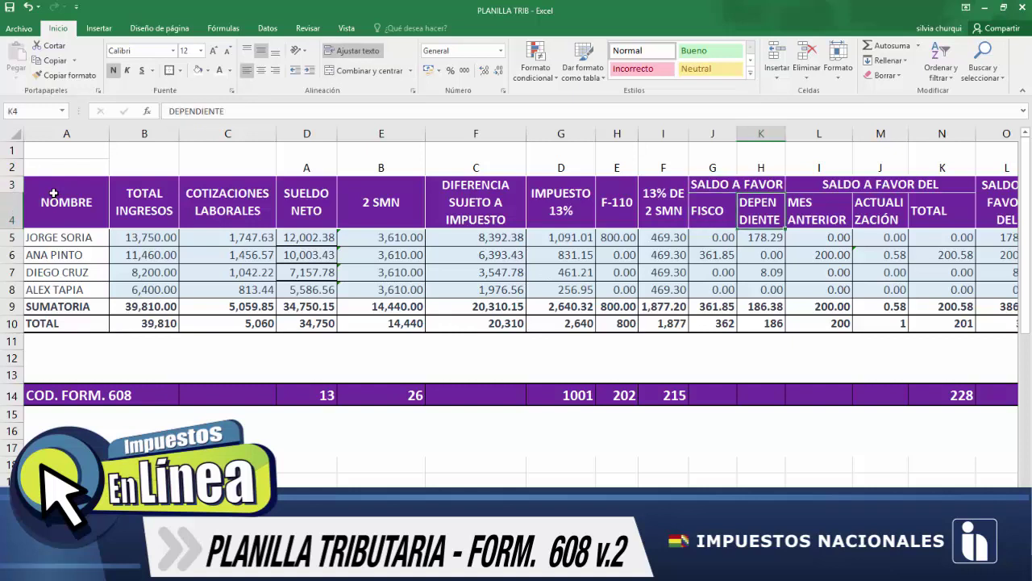
# Step: Check the first employee's FISCO formula in J5 and its SALDO A FAVOR group heading
pyautogui.press('Down')
pyautogui.press('Left')
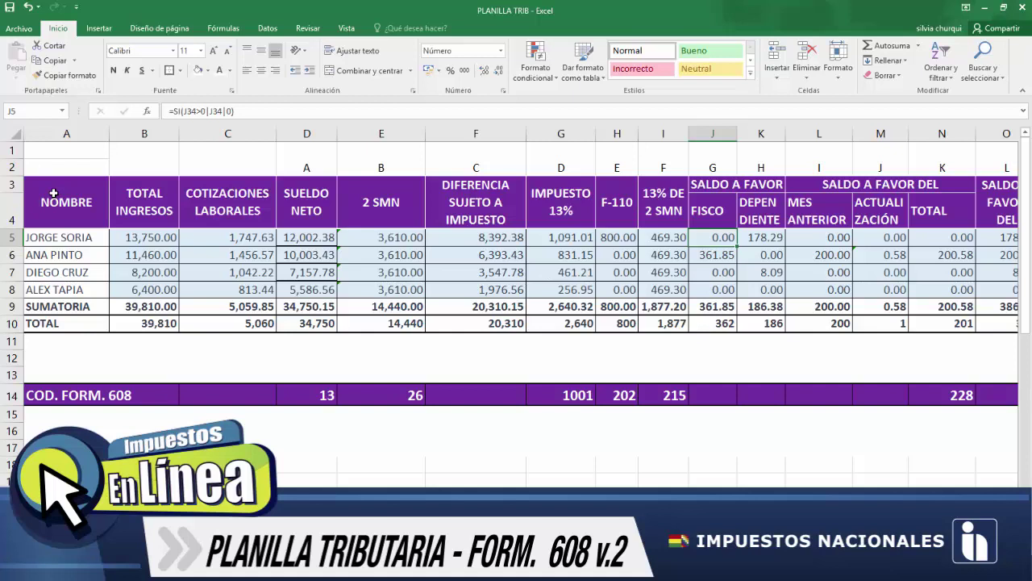
pyautogui.press('Up')
pyautogui.press('Up')
pyautogui.press('Up')
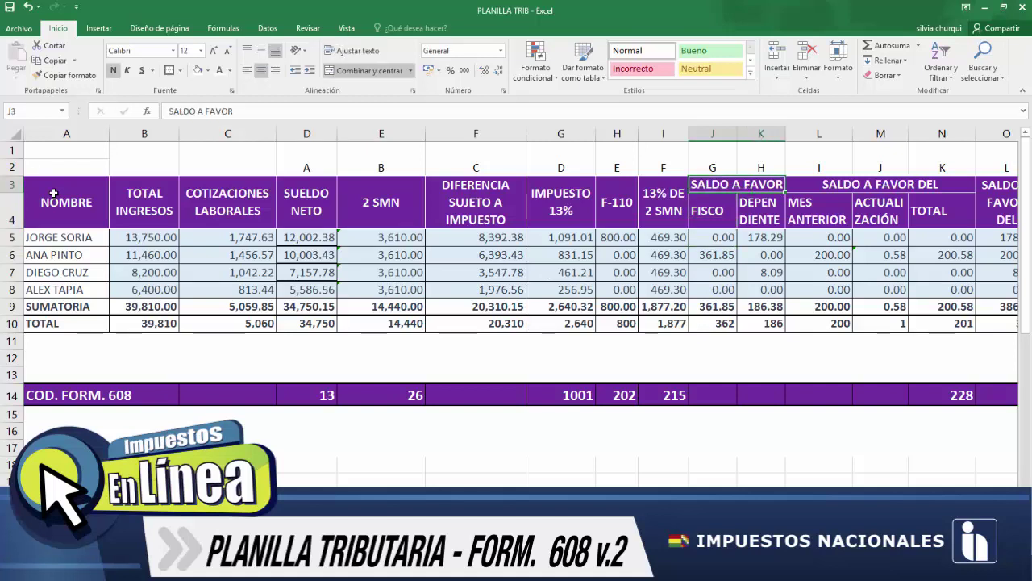
# Step: Highlight the reference letters C through H above the headings, from F1 to K1
pyautogui.press('Left')
pyautogui.press('Left')
pyautogui.press('Left')
pyautogui.press('Left')
pyautogui.press('Left')
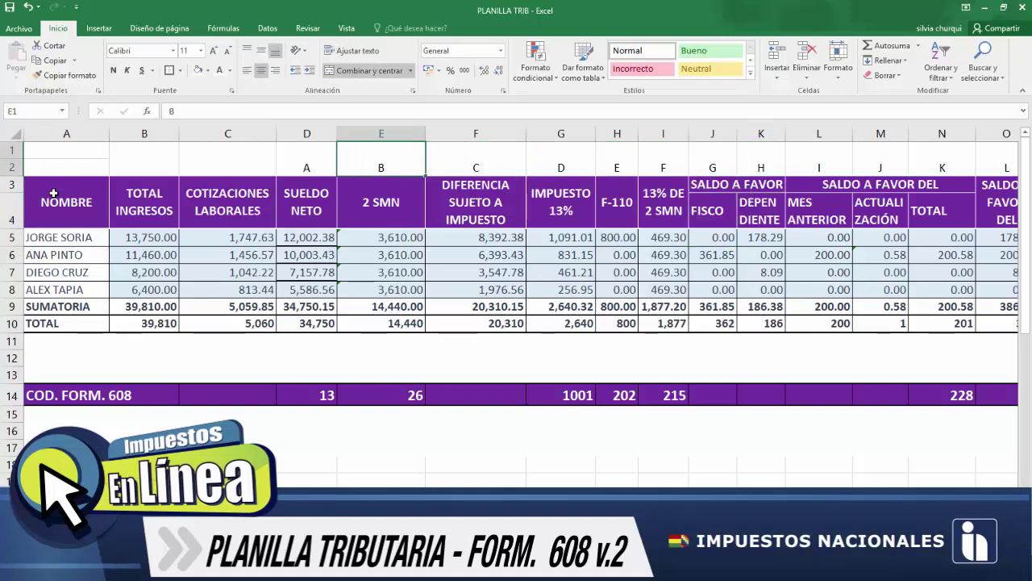
pyautogui.press('Right')
pyautogui.hotkey('shift', 'Right')
pyautogui.hotkey('shift', 'Right')
pyautogui.hotkey('shift', 'Right')
pyautogui.hotkey('shift', 'Right')
pyautogui.hotkey('shift', 'Right')
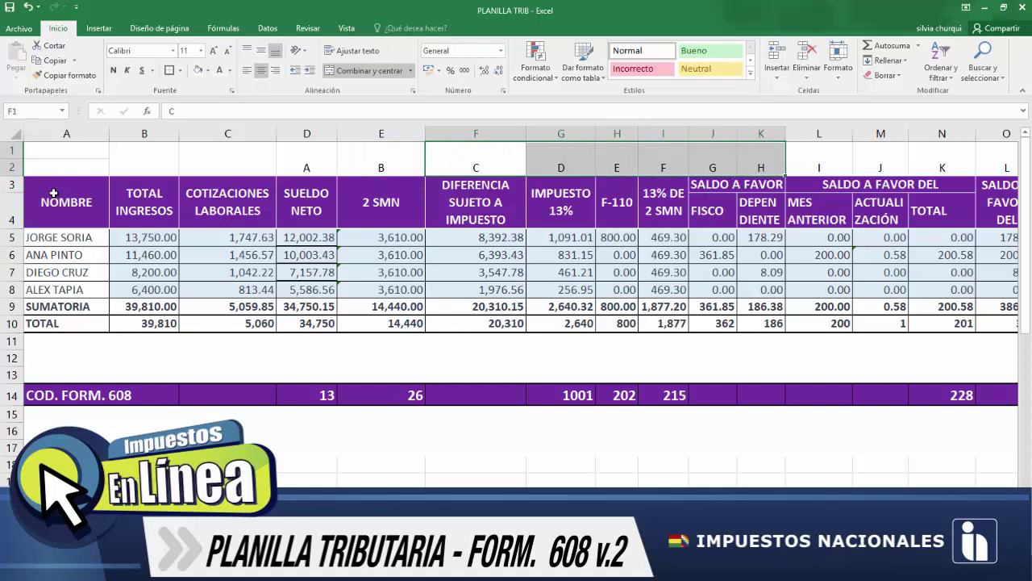
pyautogui.click(942, 237)
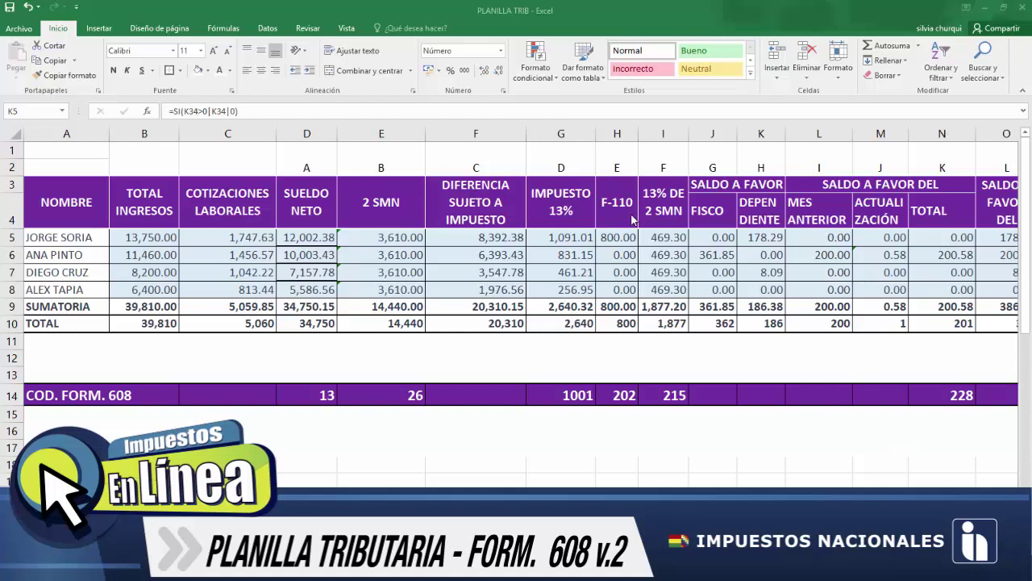
pyautogui.press('F2')
pyautogui.press('Home')
pyautogui.write('=')
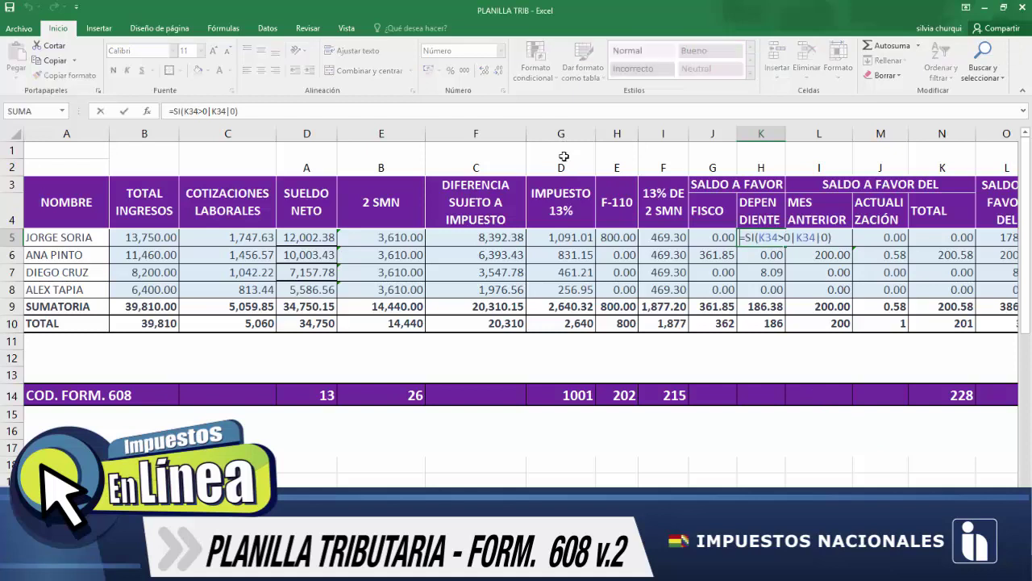
pyautogui.click(564, 156)
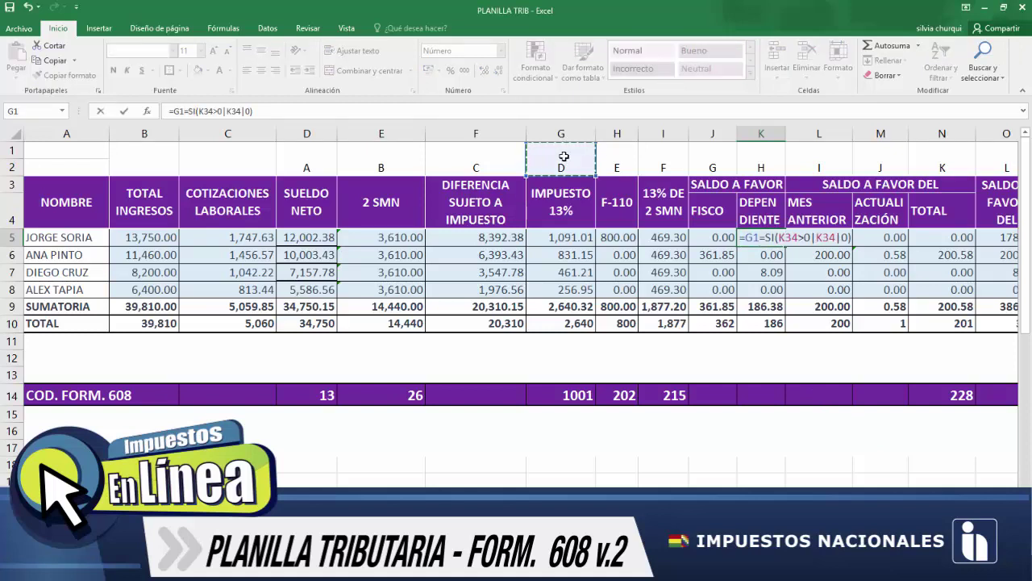
pyautogui.press('BackSpace')
pyautogui.press('BackSpace')
pyautogui.press('BackSpace')
pyautogui.press('Return')
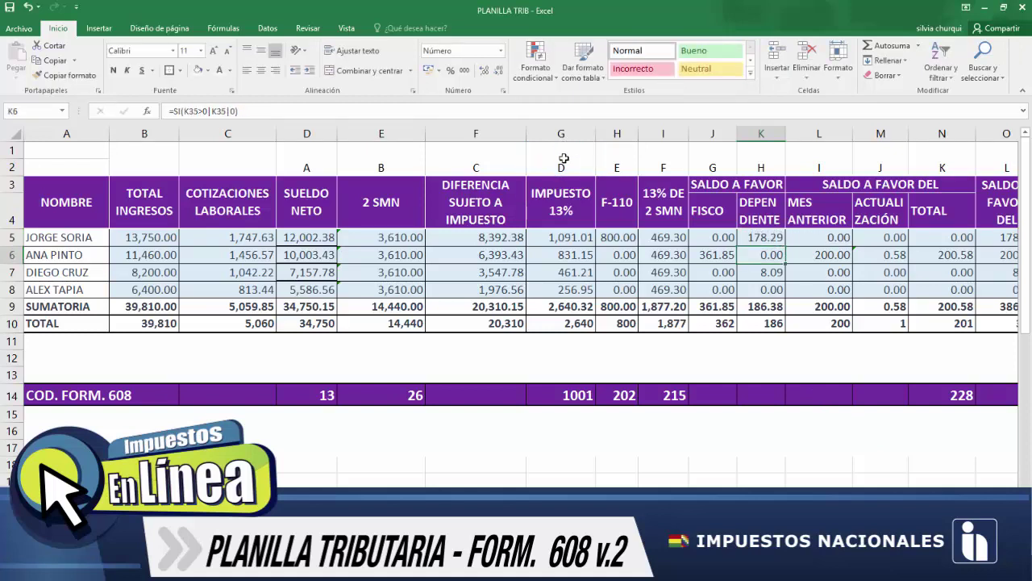
# Step: Highlight the IMPUESTO 13% column from its reference letter D in G1 down to the TOTAL row
pyautogui.click(561, 162)
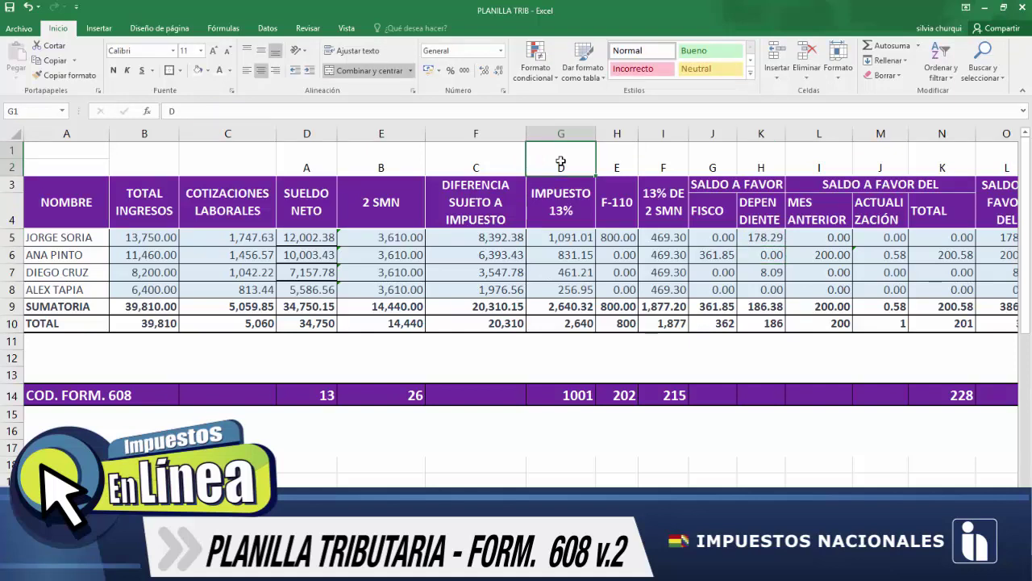
pyautogui.hotkey('shift', 'Down')
pyautogui.hotkey('shift', 'Down')
pyautogui.hotkey('shift', 'Down')
pyautogui.hotkey('shift', 'Down')
pyautogui.hotkey('shift', 'Down')
pyautogui.hotkey('shift', 'Down')
pyautogui.hotkey('shift', 'Down')
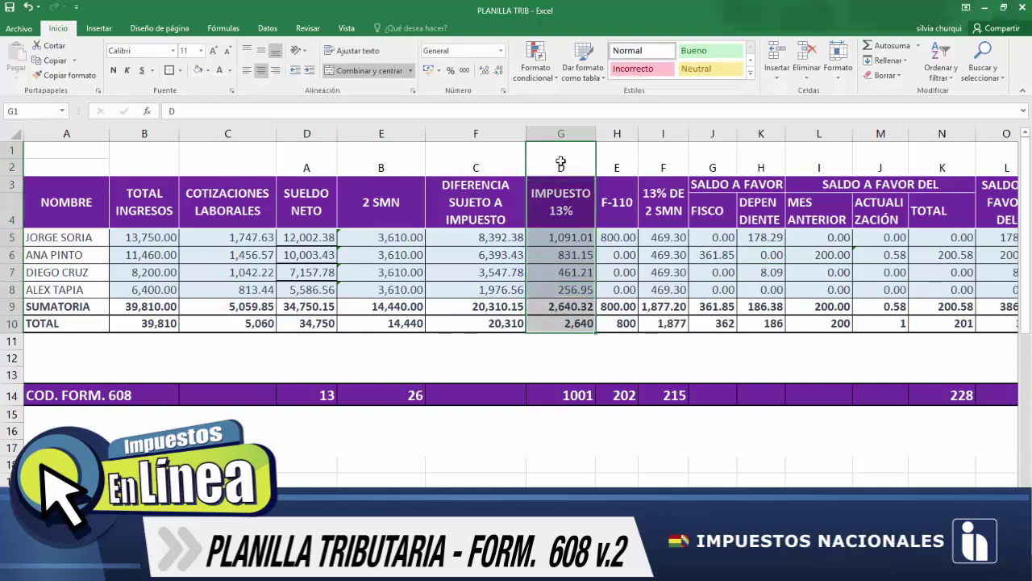
# Step: Highlight the F-110 column from its reference letter E in H1 down to the TOTAL row
pyautogui.press('Right')
pyautogui.hotkey('shift', 'Down')
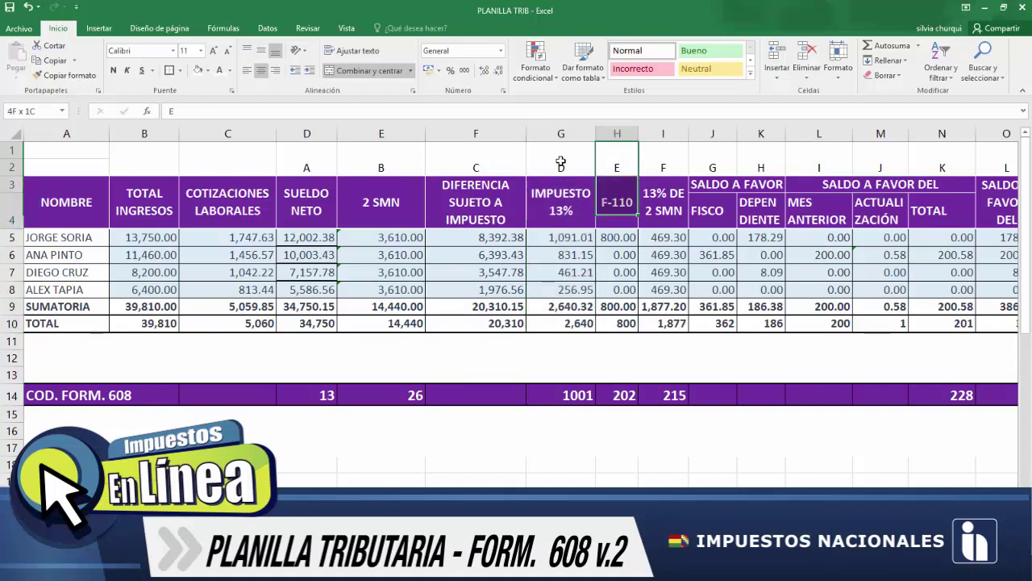
pyautogui.hotkey('shift', 'Down')
pyautogui.hotkey('shift', 'Down')
pyautogui.hotkey('shift', 'Down')
pyautogui.hotkey('shift', 'Down')
pyautogui.hotkey('shift', 'Down')
pyautogui.hotkey('shift', 'Down')
# Step: Highlight the 13% DE 2 SMN column from its reference letter F in I1 down to the TOTAL row
pyautogui.press('Right')
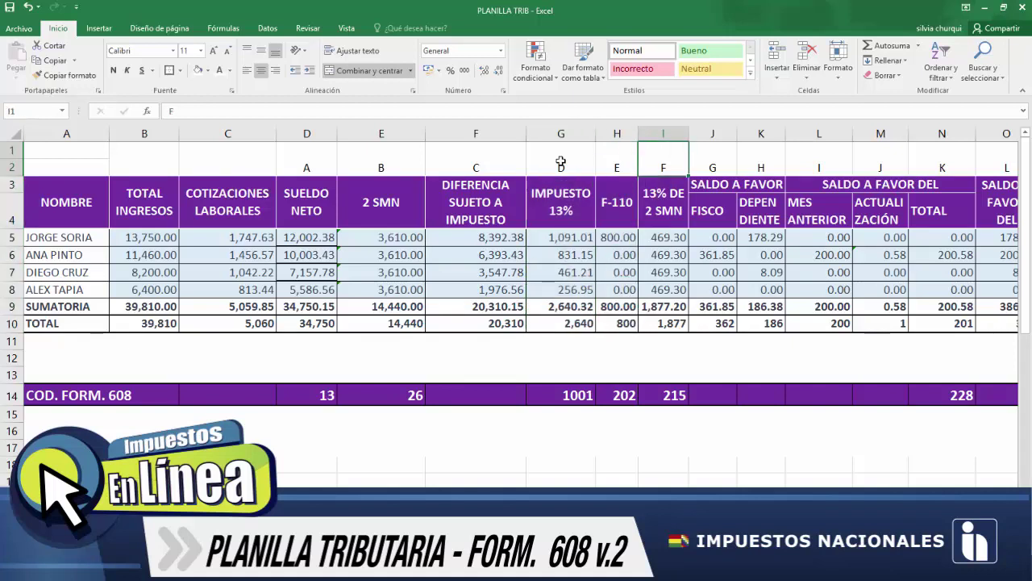
pyautogui.hotkey('shift', 'Down')
pyautogui.hotkey('shift', 'Down')
pyautogui.hotkey('shift', 'Down')
pyautogui.hotkey('shift', 'Down')
pyautogui.hotkey('shift', 'Down')
pyautogui.hotkey('shift', 'Down')
pyautogui.hotkey('shift', 'Down')
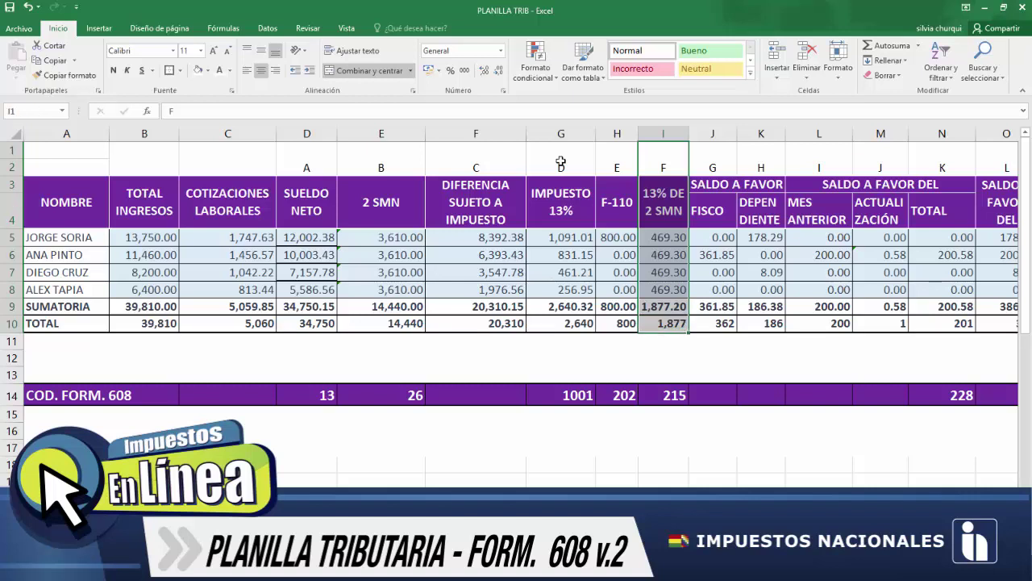
# Step: Point out the 13% DE 2 SMN, FISCO and DEPENDIENTE headings one after another
pyautogui.press('Down')
pyautogui.press('Down')
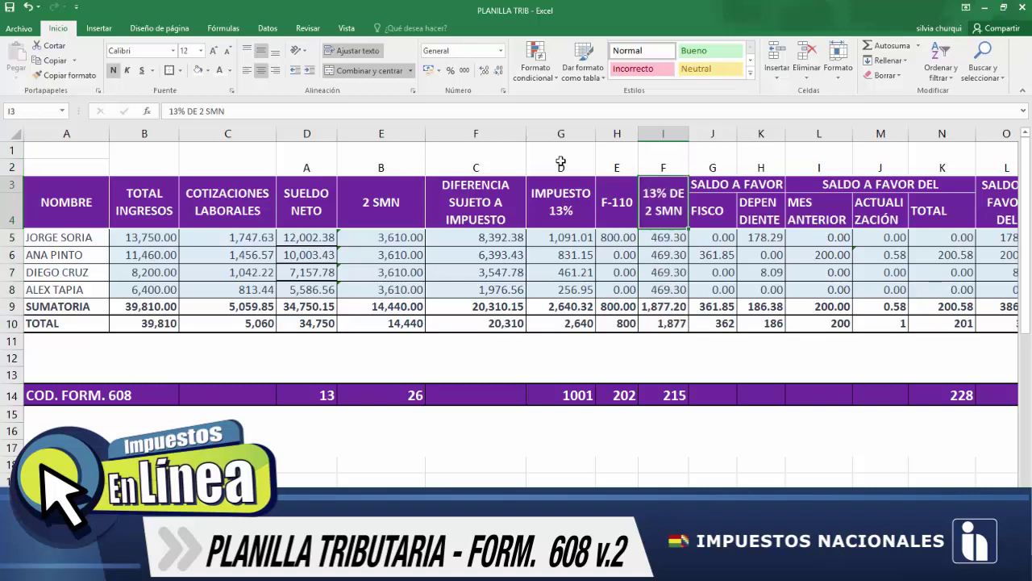
pyautogui.press('Right')
pyautogui.press('Down')
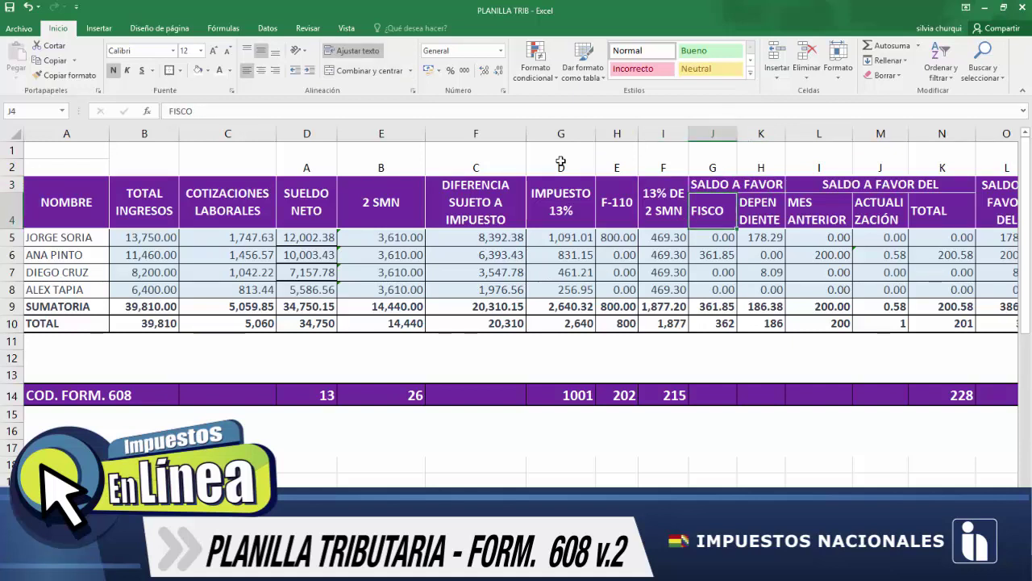
pyautogui.press('Right')
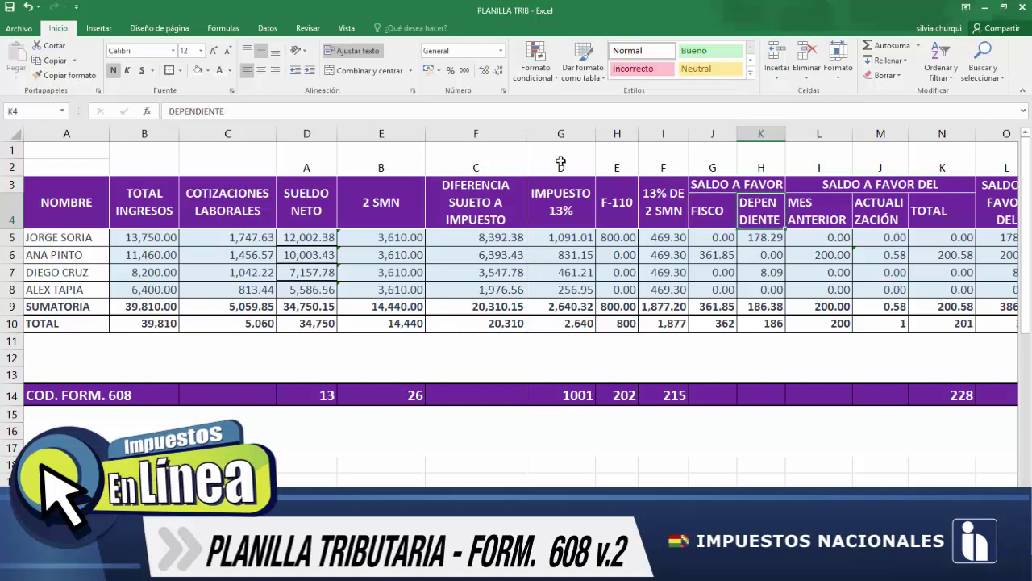
# Step: Walk through the first employee's IMPUESTO 13%, F-110, 13% DE 2 SMN, FISCO and DEPENDIENTE cells from G5 to K5
pyautogui.press('Left')
pyautogui.press('Left')
pyautogui.press('Left')
pyautogui.press('Left')
pyautogui.press('Down')
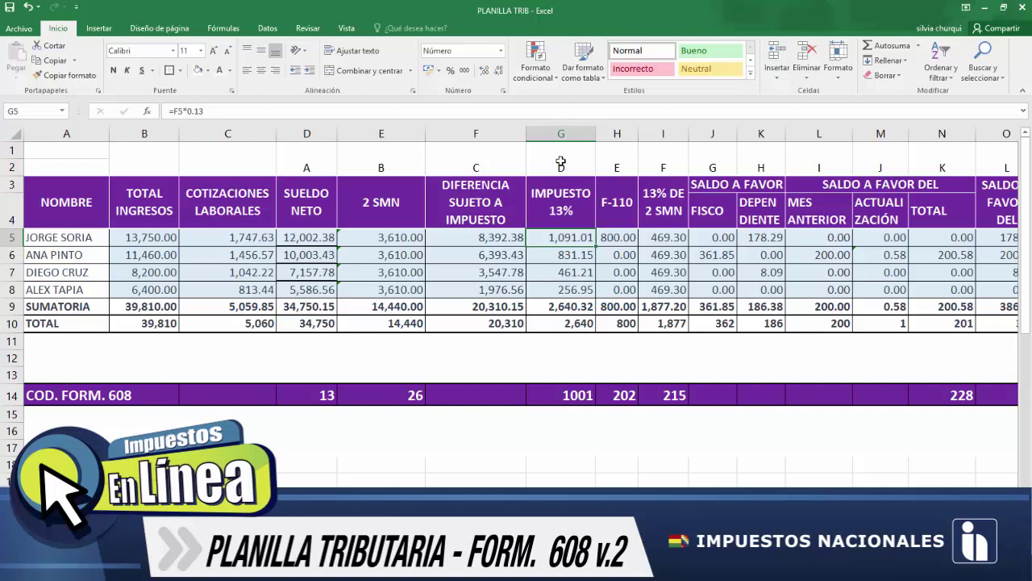
pyautogui.press('Right')
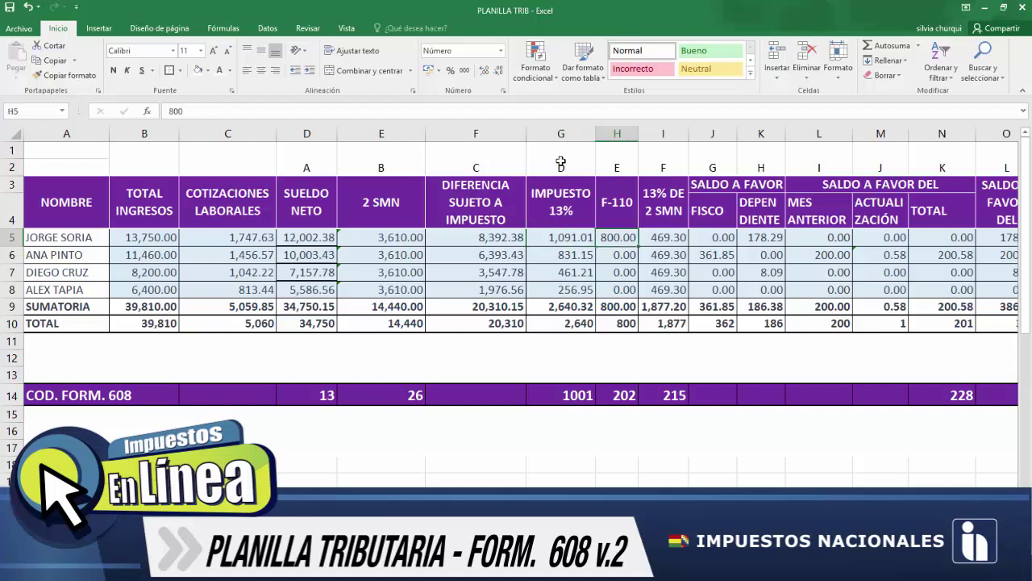
pyautogui.press('Right')
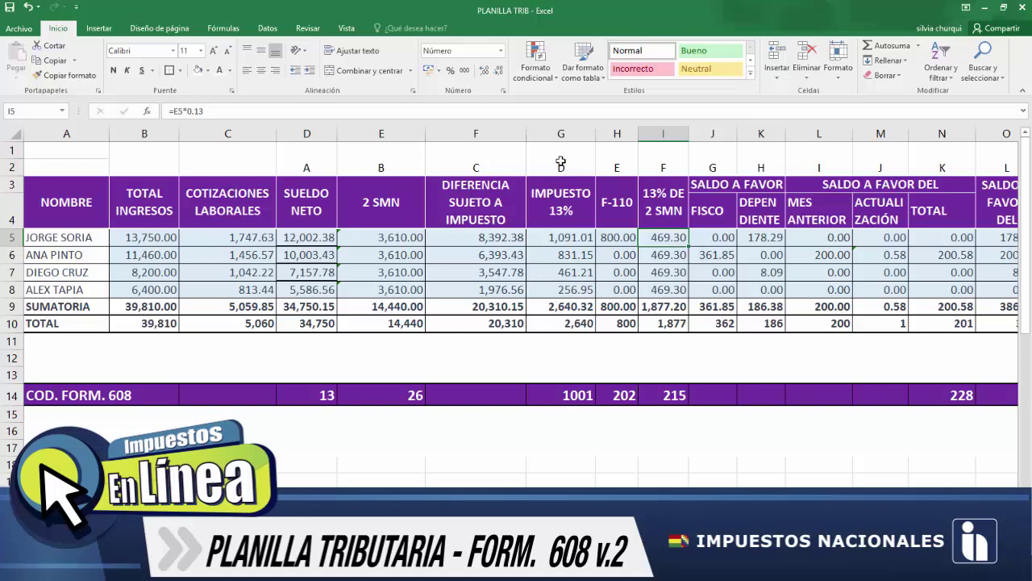
pyautogui.press('Right')
pyautogui.press('Right')
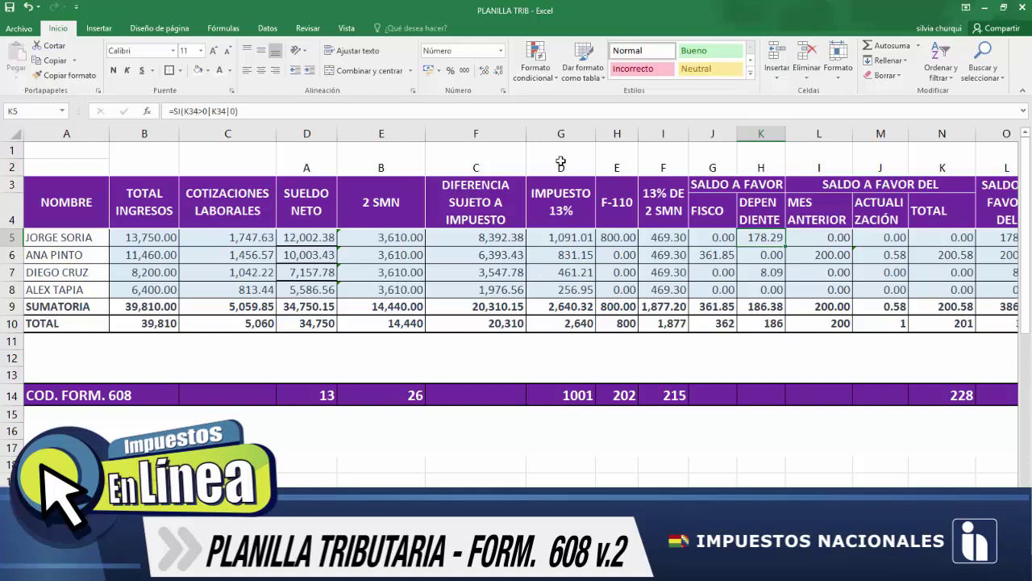
# Step: Walk through the second employee's IMPUESTO 13%, F-110, 13% DE 2 SMN and FISCO cells from G6 to J6
pyautogui.press('Down')
pyautogui.press('Left')
pyautogui.press('Left')
pyautogui.press('Left')
pyautogui.press('Left')
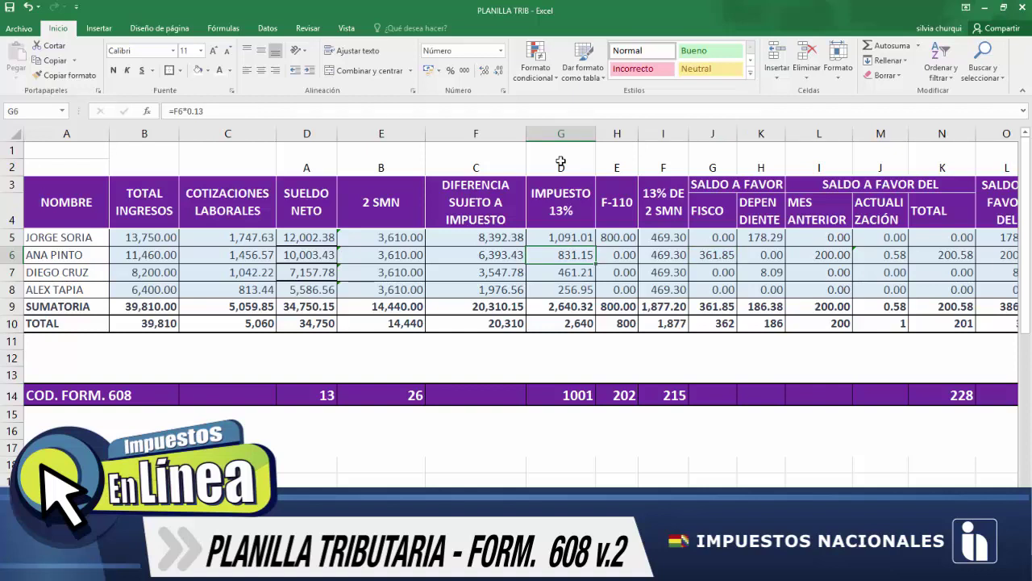
pyautogui.press('Right')
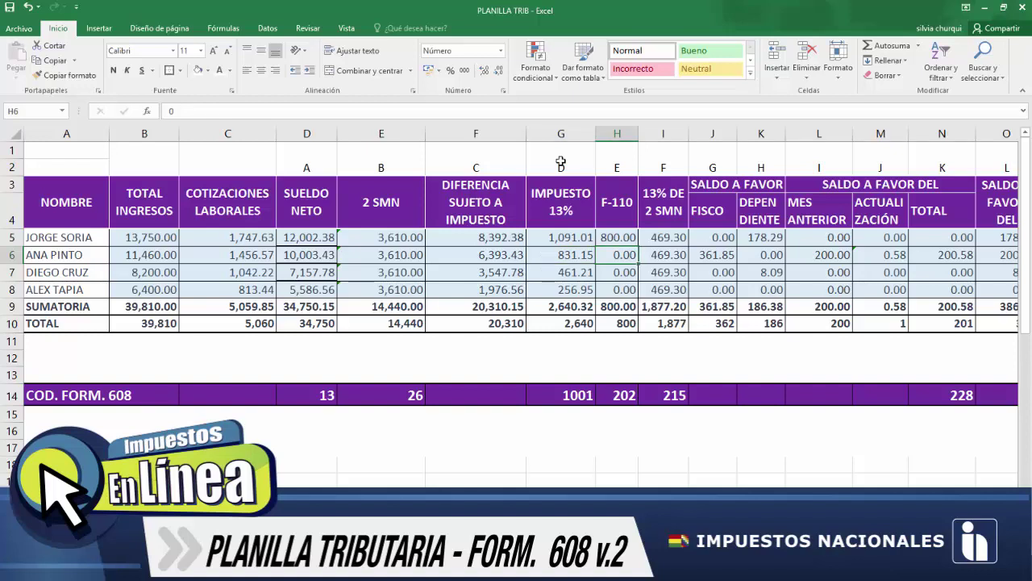
pyautogui.press('Right')
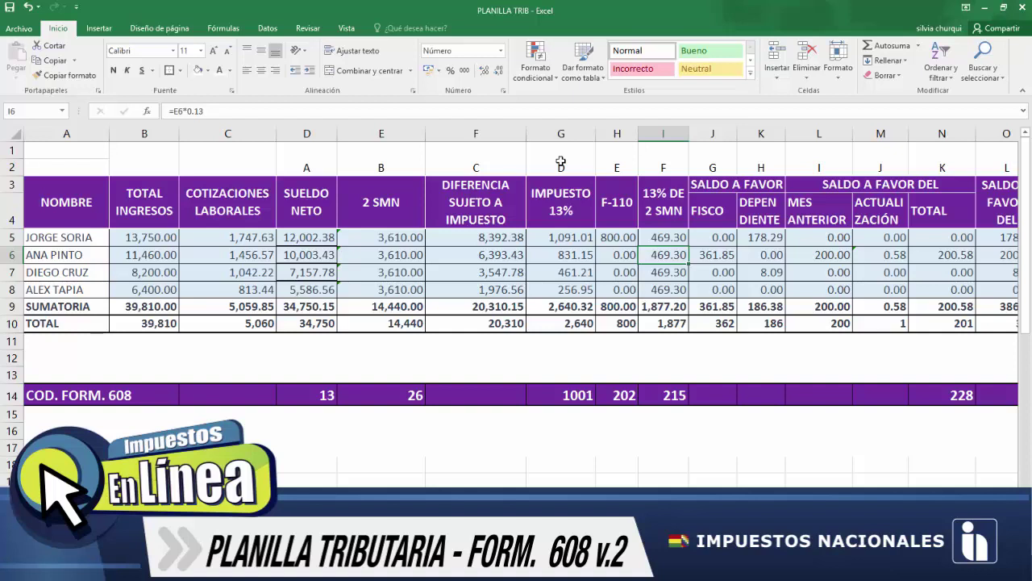
pyautogui.press('Right')
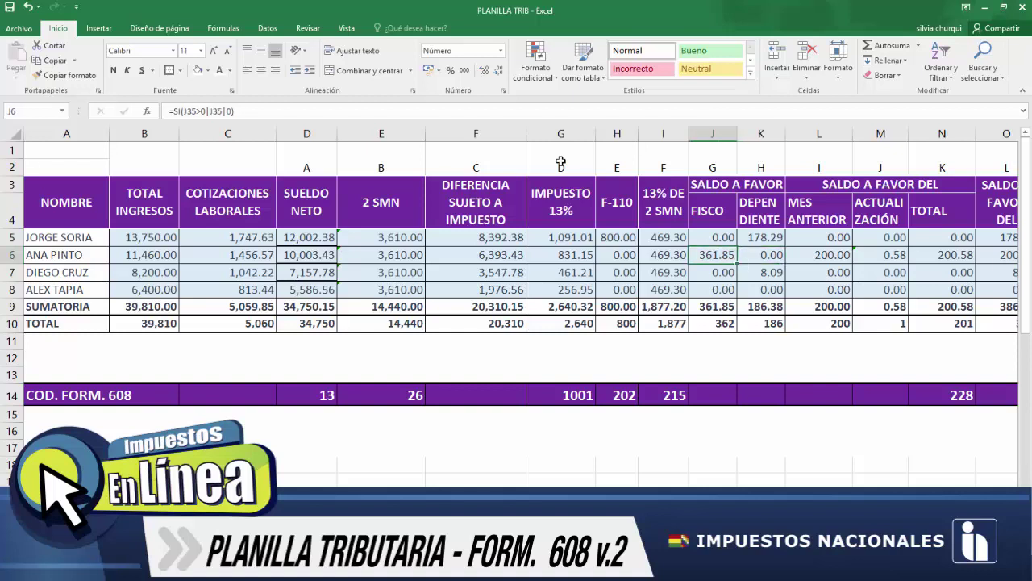
# Step: Highlight the SALDO A FAVOR heading together with its FISCO and DEPENDIENTE subheadings
pyautogui.press('Up')
pyautogui.press('Up')
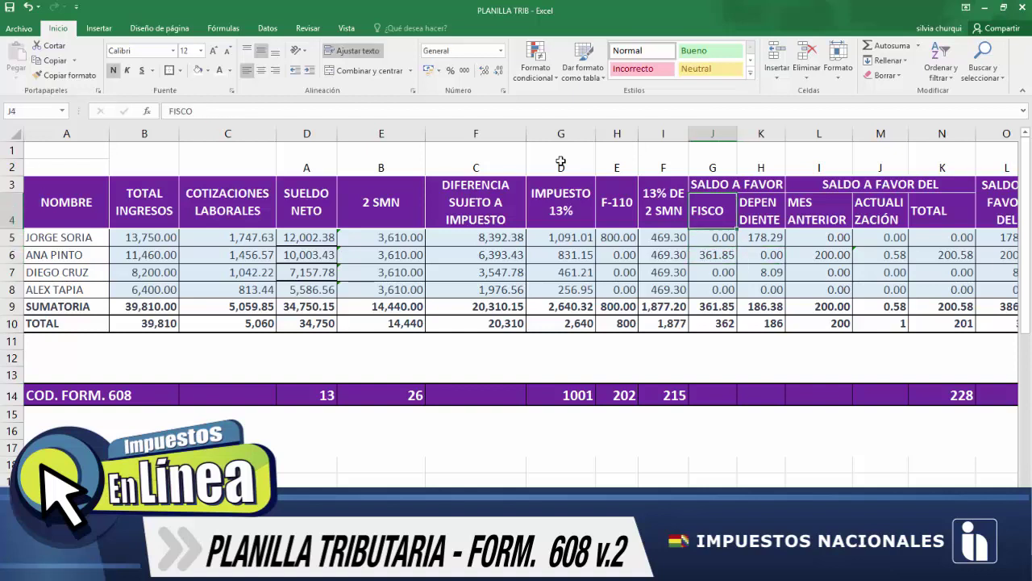
pyautogui.hotkey('shift', 'Right')
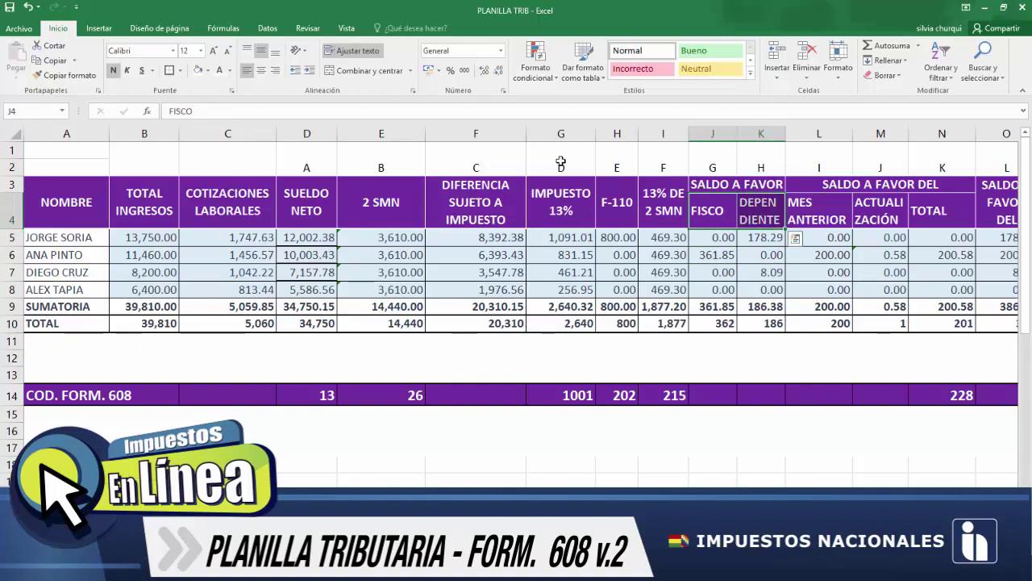
pyautogui.hotkey('shift', 'Up')
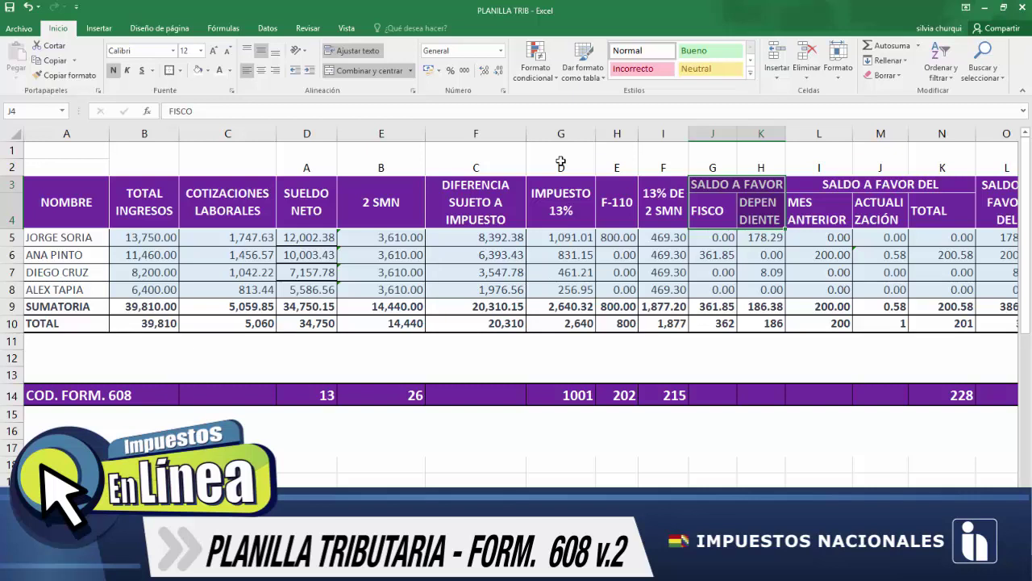
# Step: Compare the SALDO A FAVOR DEL and MES ANTERIOR headings with the SALDO A FAVOR and DEPENDIENTE headings
pyautogui.press('Right')
pyautogui.press('Right')
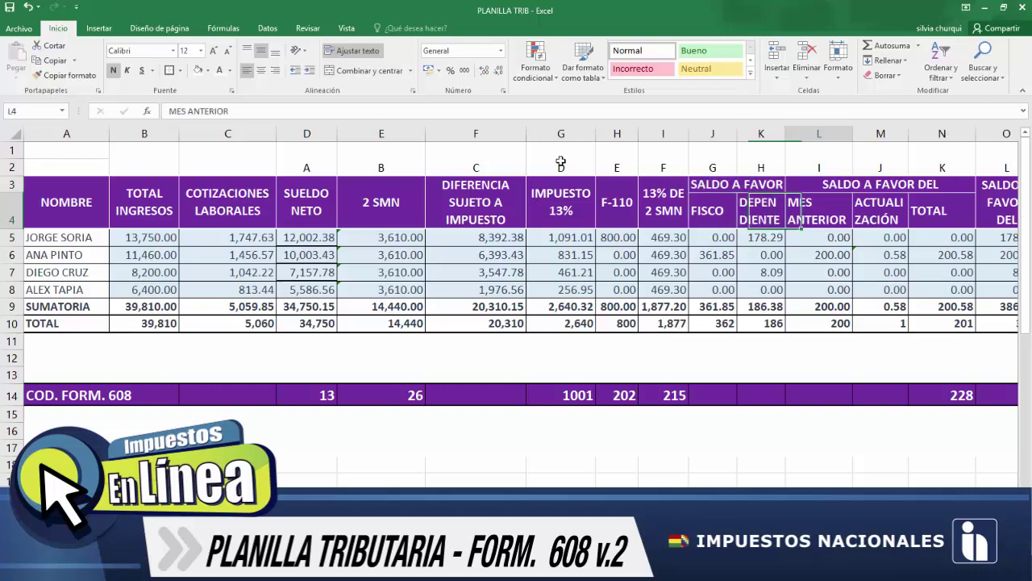
pyautogui.press('Up')
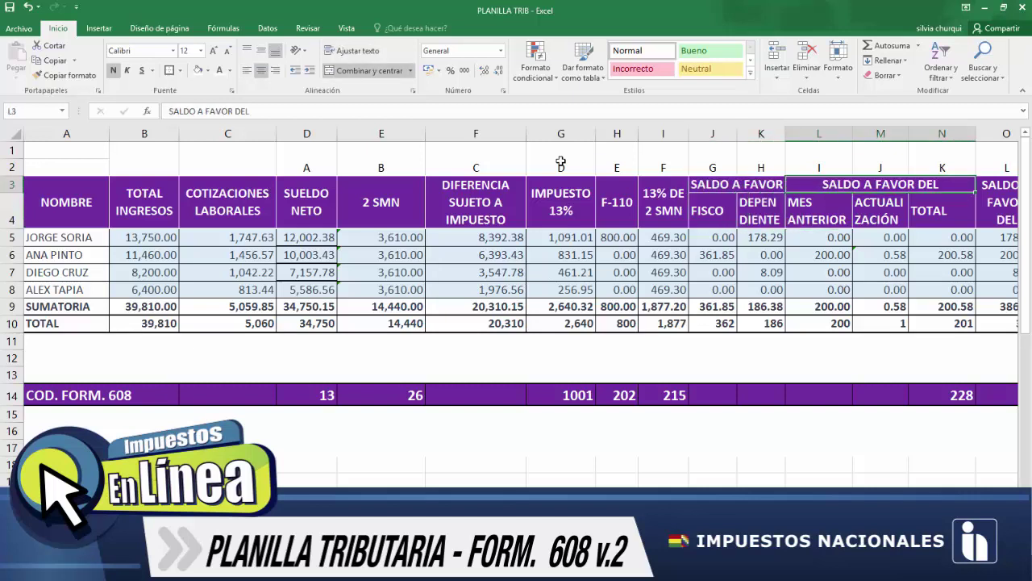
pyautogui.press('Left')
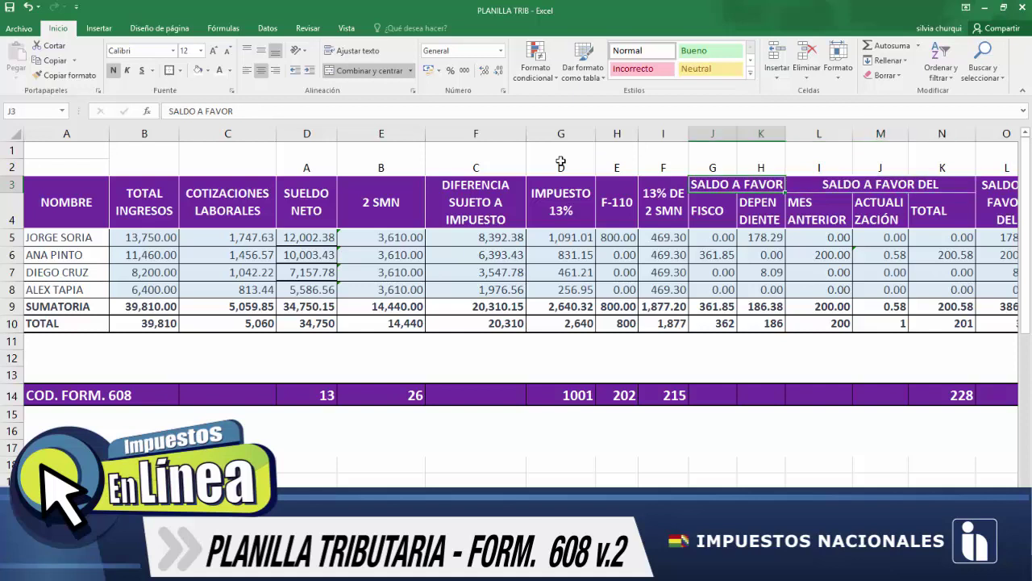
pyautogui.press('Down')
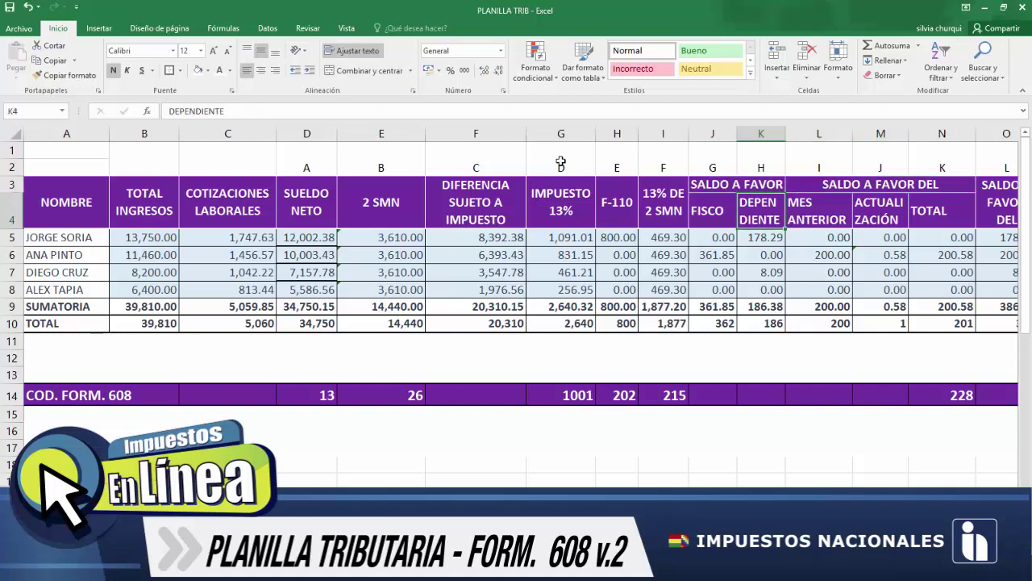
pyautogui.press('Right')
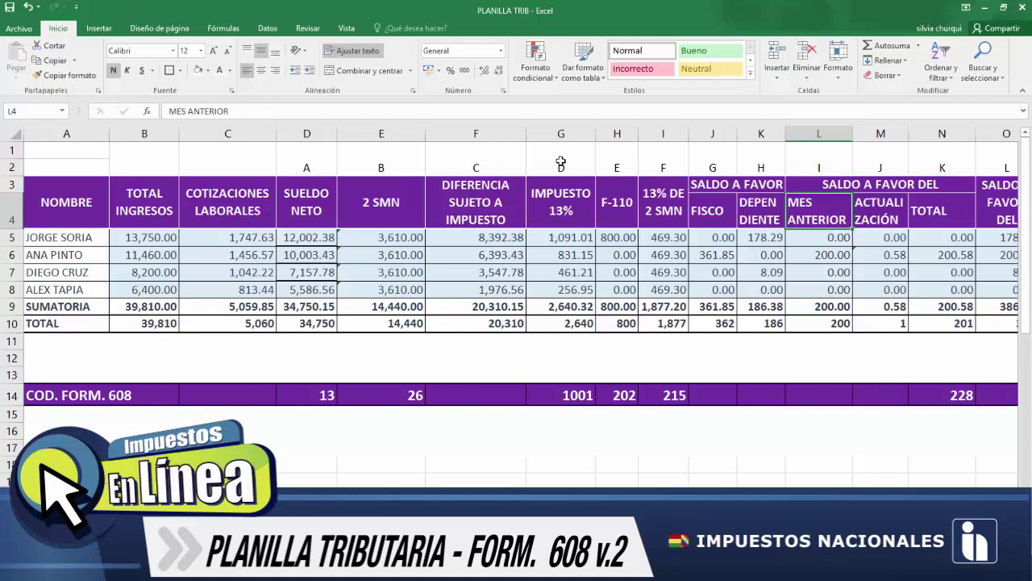
# Step: Inspect the first employee's TOTAL formula in N5 and the DEPENDIENTE and MES ANTERIOR cells in K5 and L5
pyautogui.press('Right')
pyautogui.press('Right')
pyautogui.press('Down')
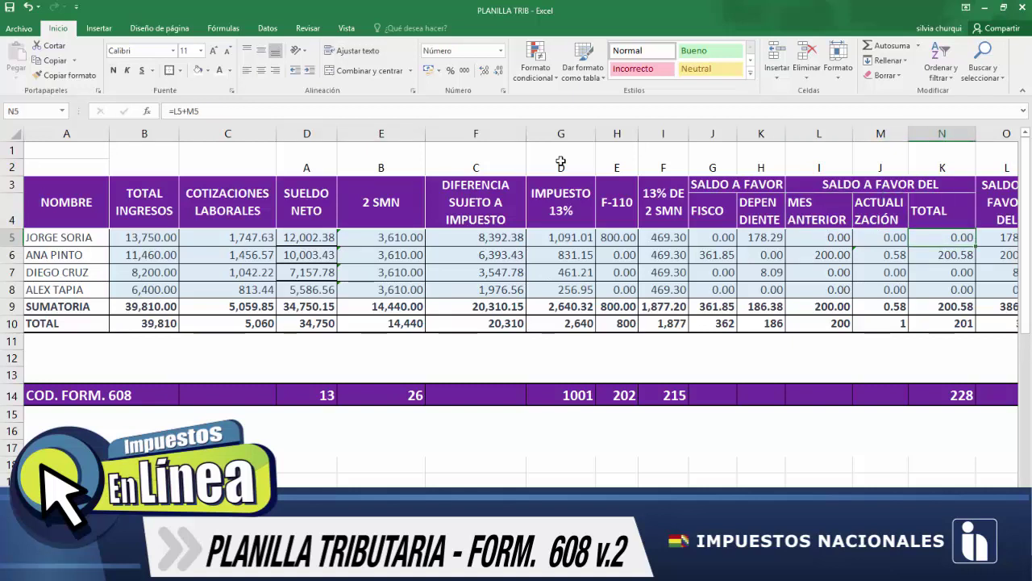
pyautogui.press('Left')
pyautogui.press('Left')
pyautogui.press('Left')
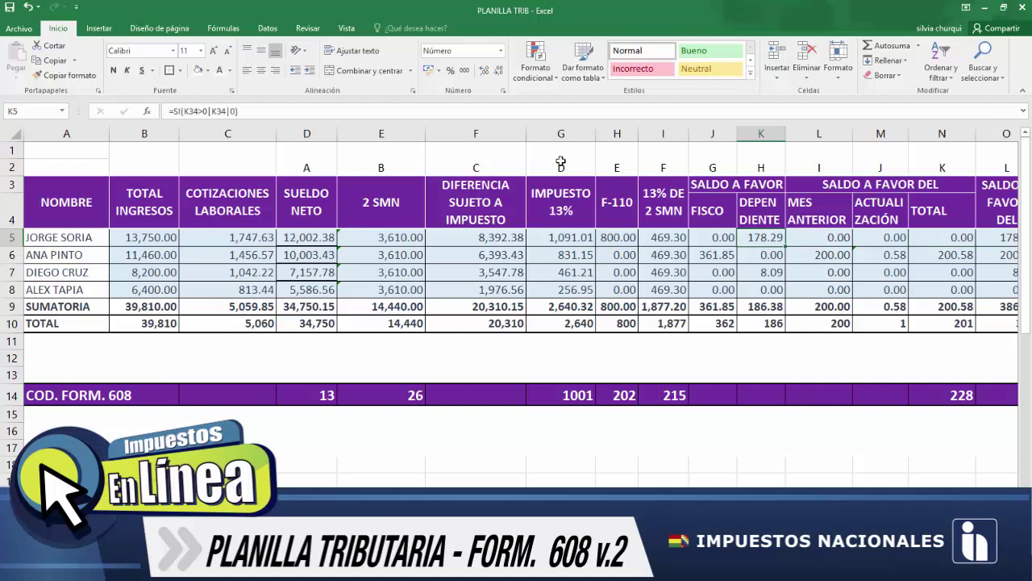
pyautogui.press('Right')
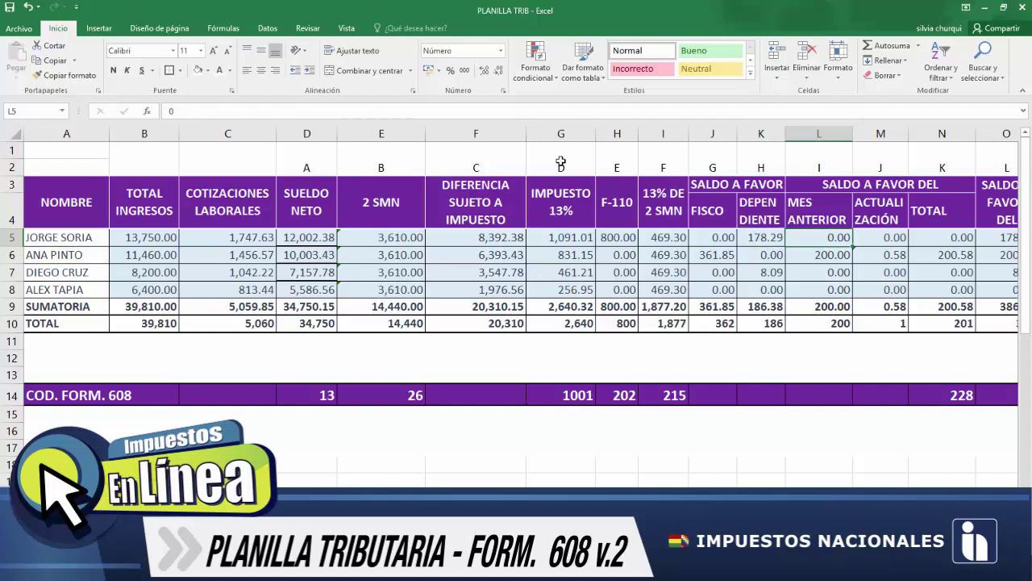
# Step: Inspect the first employee's TOTAL in N5 and the second employee's MES ANTERIOR, ACTUALIZACIÓN and TOTAL cells from L6 to N6
pyautogui.press('Right')
pyautogui.press('Right')
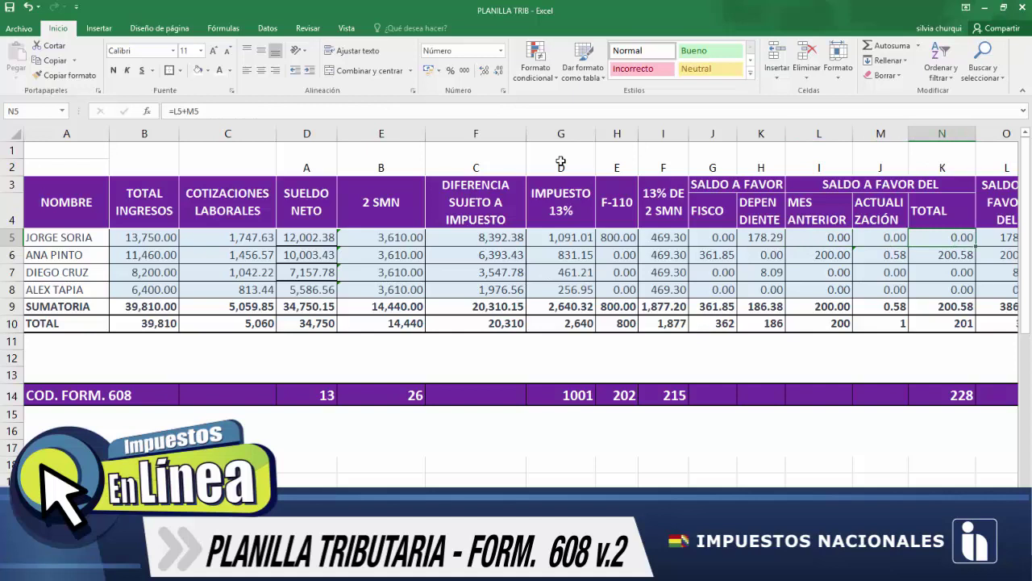
pyautogui.press('Left')
pyautogui.press('Left')
pyautogui.press('Down')
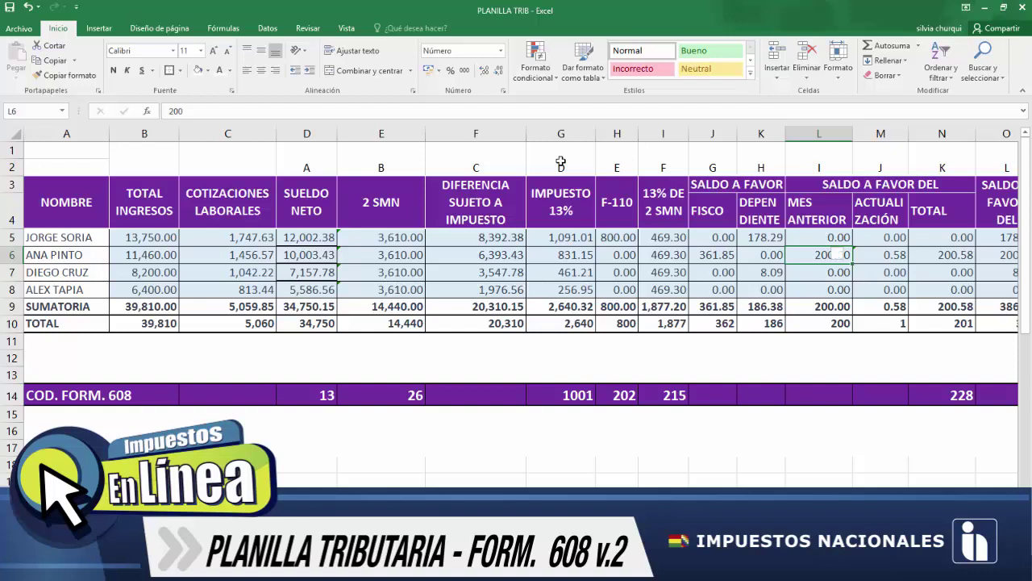
pyautogui.press('Right')
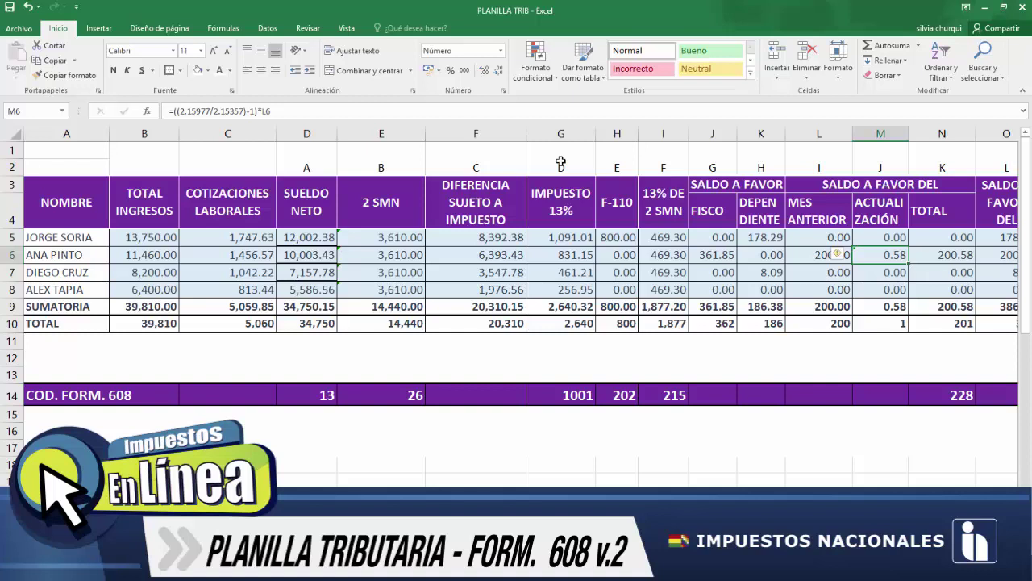
pyautogui.press('Right')
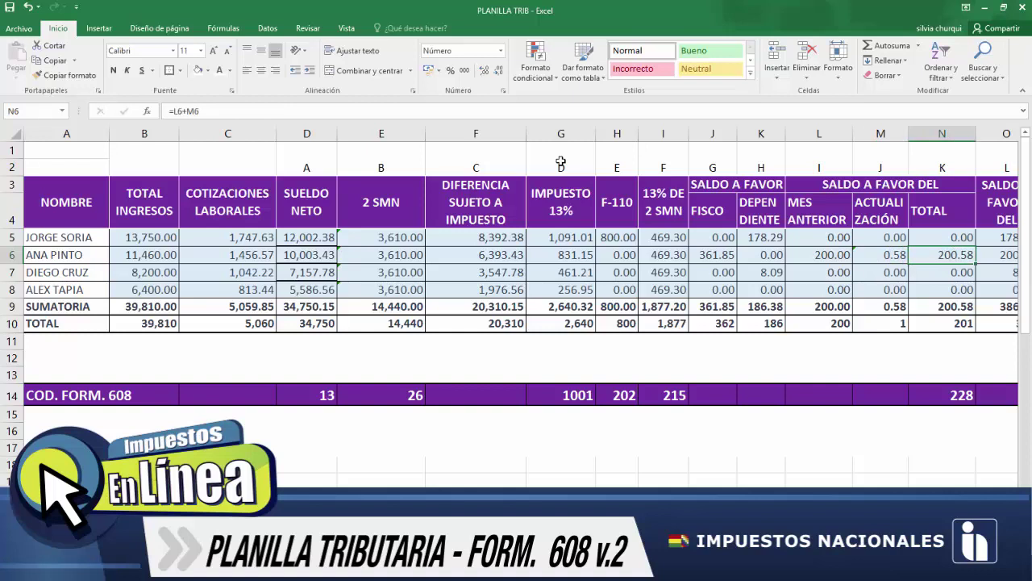
# Step: Review the second employee's balance cells again from L6 through the SALDO A FAVOR DEL DEPENDIENTE formula in O6
pyautogui.press('Left')
pyautogui.press('Left')
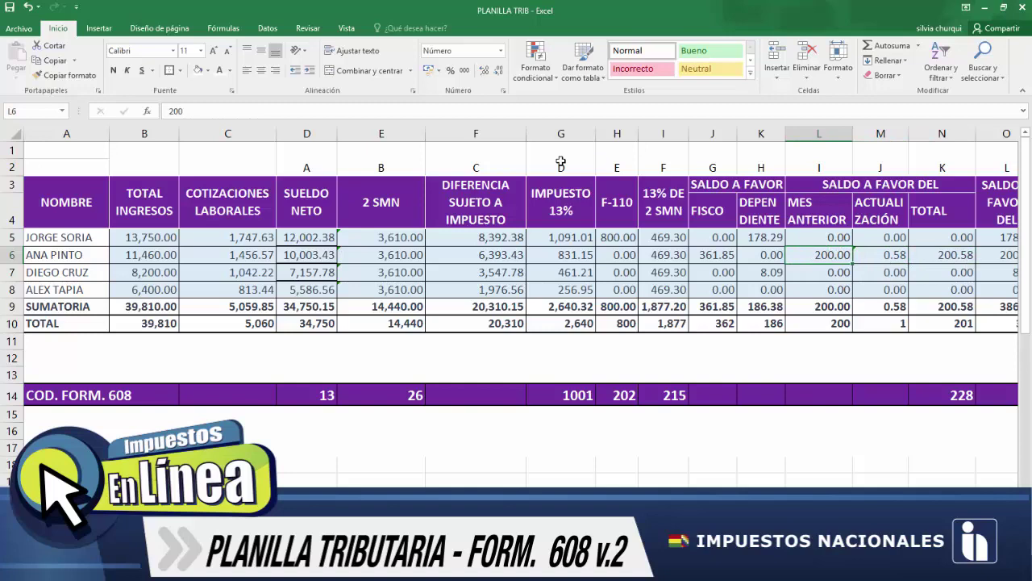
pyautogui.press('Right')
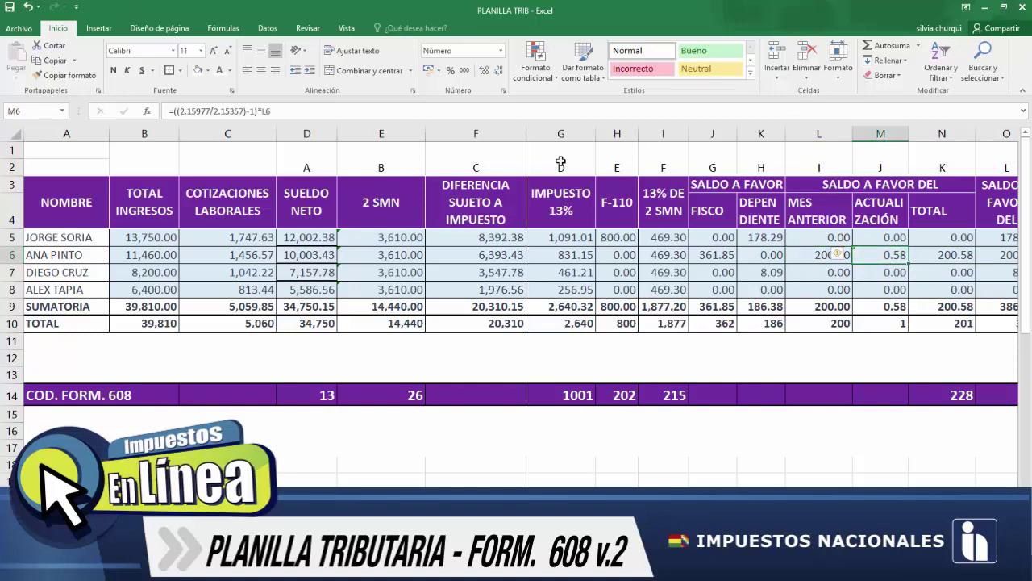
pyautogui.press('Right')
pyautogui.press('Right')
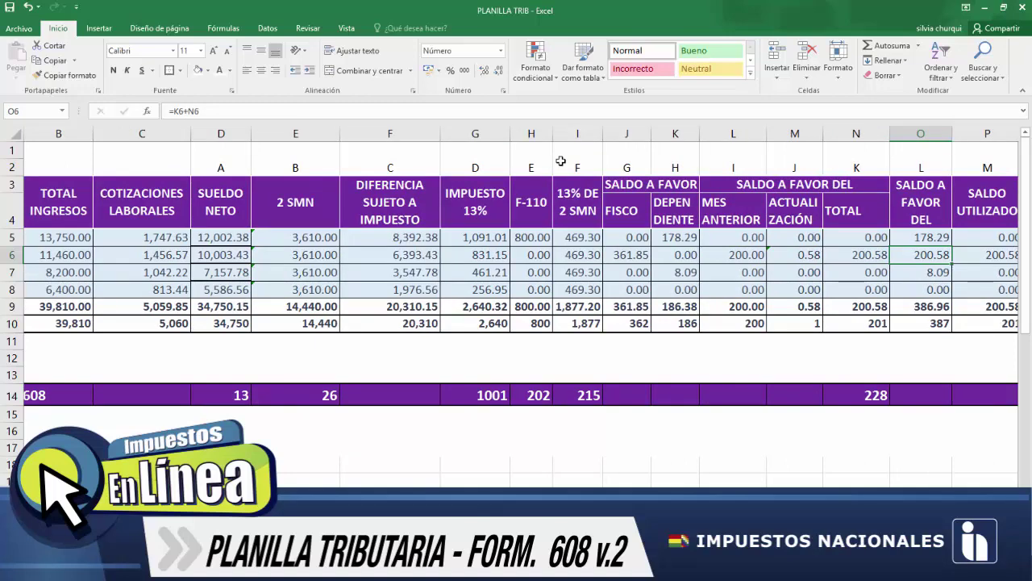
# Step: Increase the height of row 4 so the full SALDO A FAVOR DEL DEPENDIENTE heading in column O fits
pyautogui.hscroll(1, 560, 162)
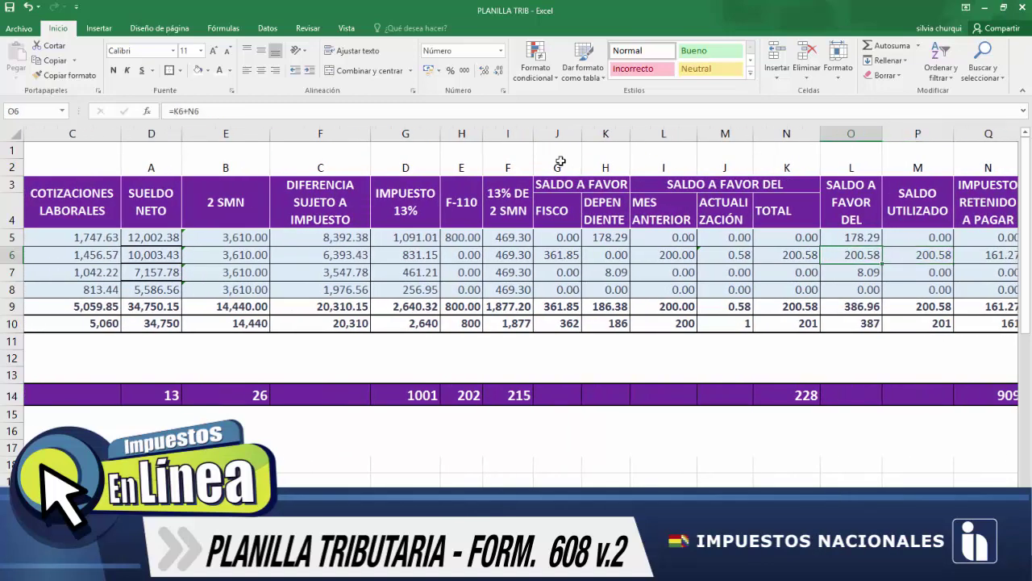
pyautogui.press('Up')
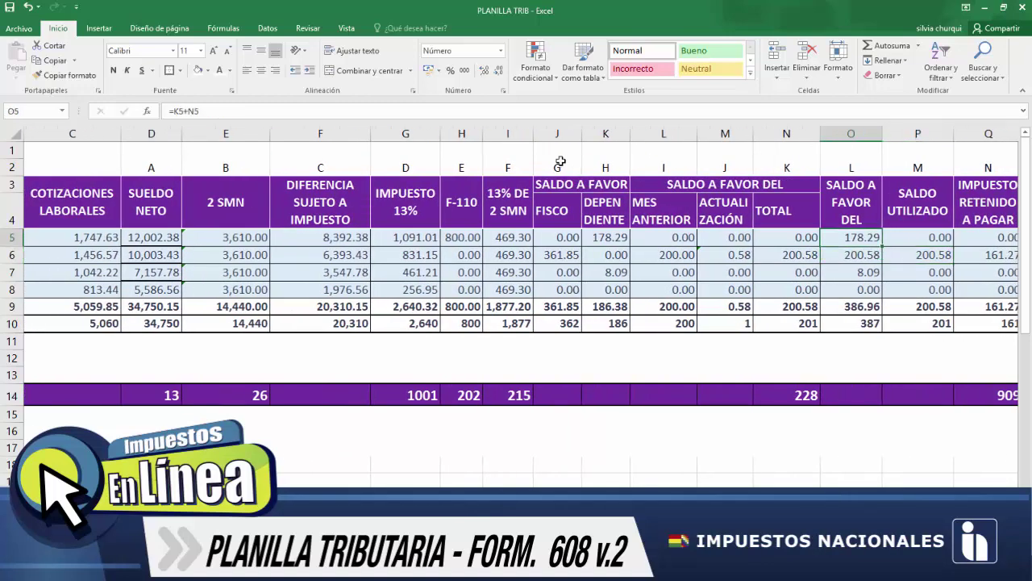
pyautogui.press('Up')
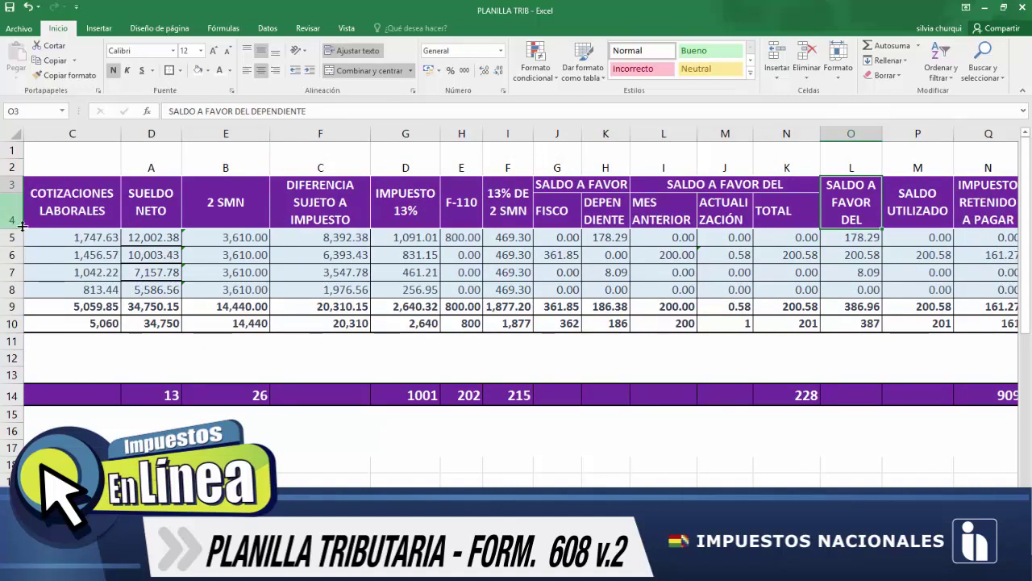
pyautogui.moveTo(17, 228); pyautogui.dragTo(19, 270)
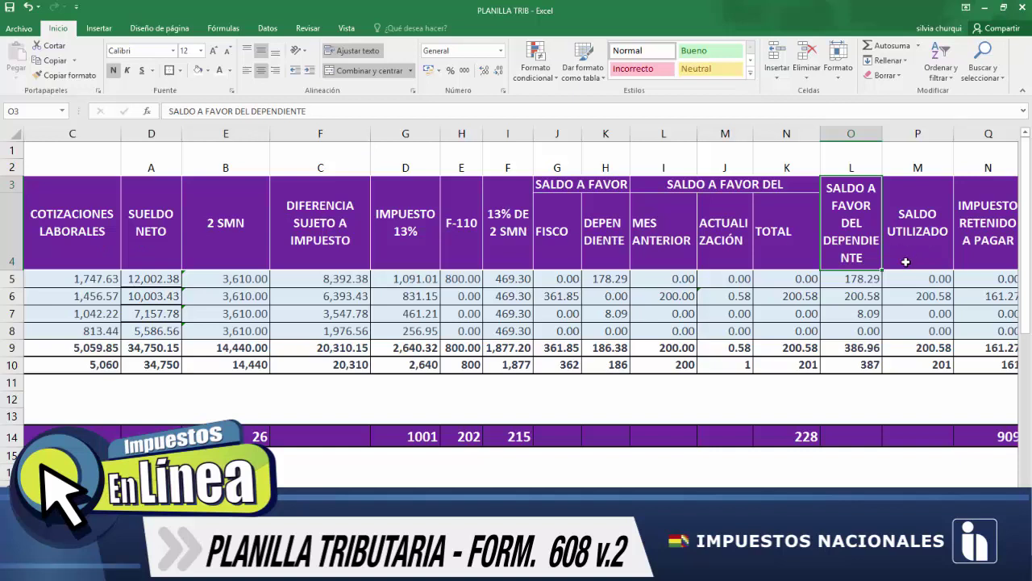
# Step: Inspect the first employee's SALDO A FAVOR DEL DEPENDIENTE formula in O5 and trace it back to DEPENDIENTE in K5
pyautogui.click(855, 278)
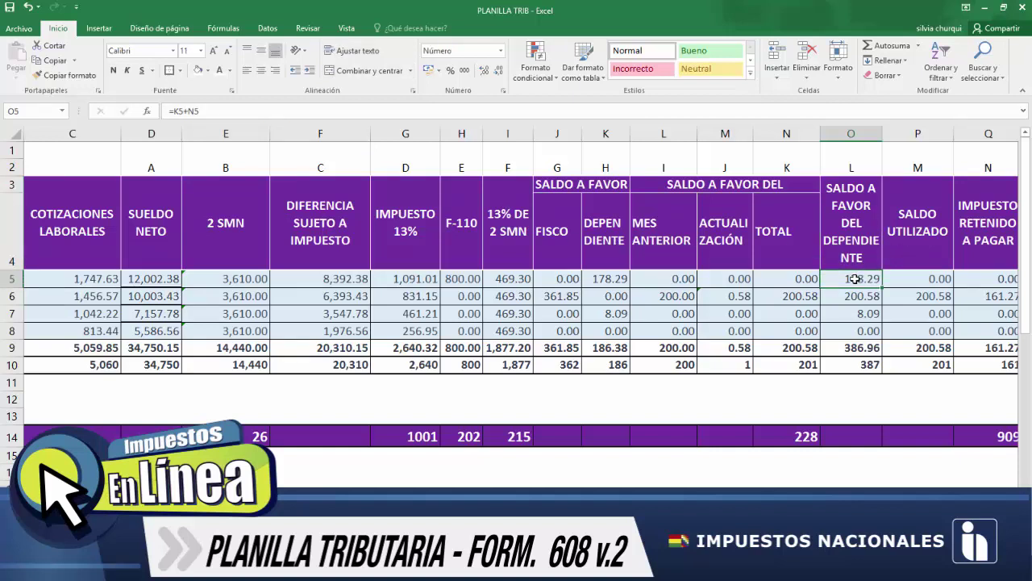
pyautogui.press('Left')
pyautogui.press('Left')
pyautogui.press('Left')
pyautogui.press('Left')
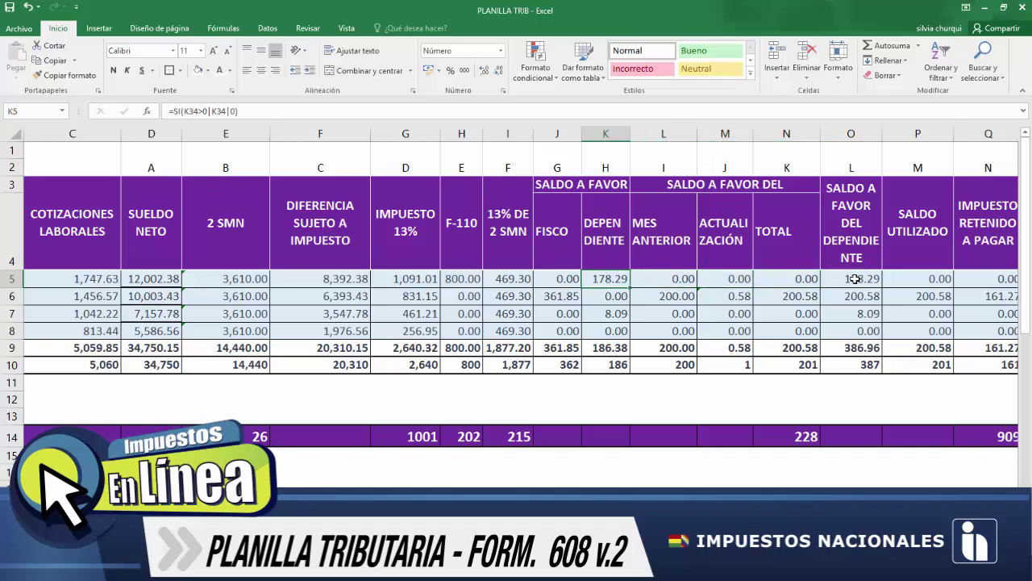
# Step: Highlight the SALDO A FAVOR heading with its FISCO and DEPENDIENTE subheadings and check the FISCO formula in J5
pyautogui.press('Up')
pyautogui.press('Up')
pyautogui.press('Up')
pyautogui.hotkey('shift', 'Down')
pyautogui.hotkey('shift', 'Down')
pyautogui.hotkey('shift', 'Down')
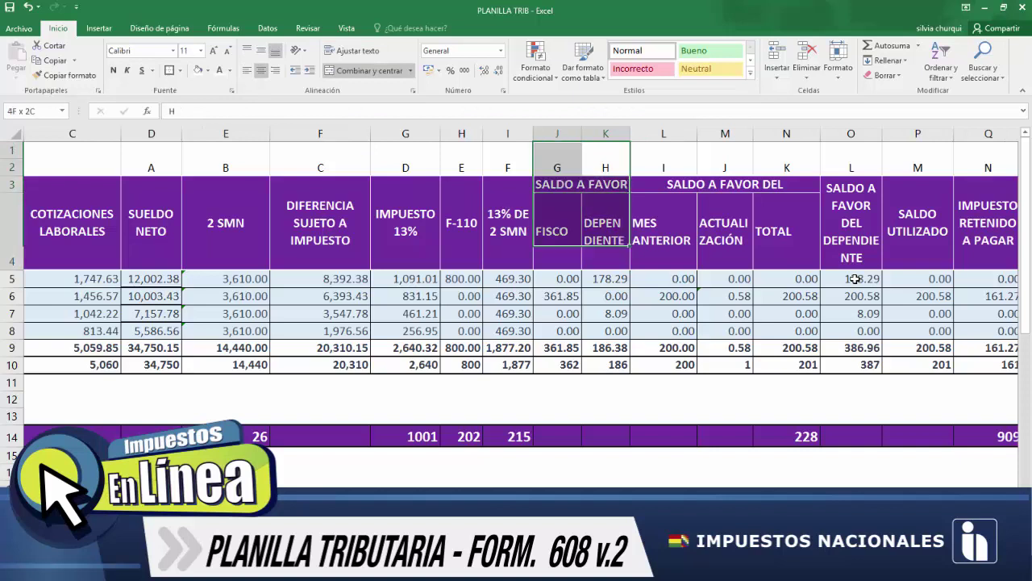
pyautogui.press('Right')
pyautogui.press('Down')
pyautogui.press('Left')
pyautogui.press('Left')
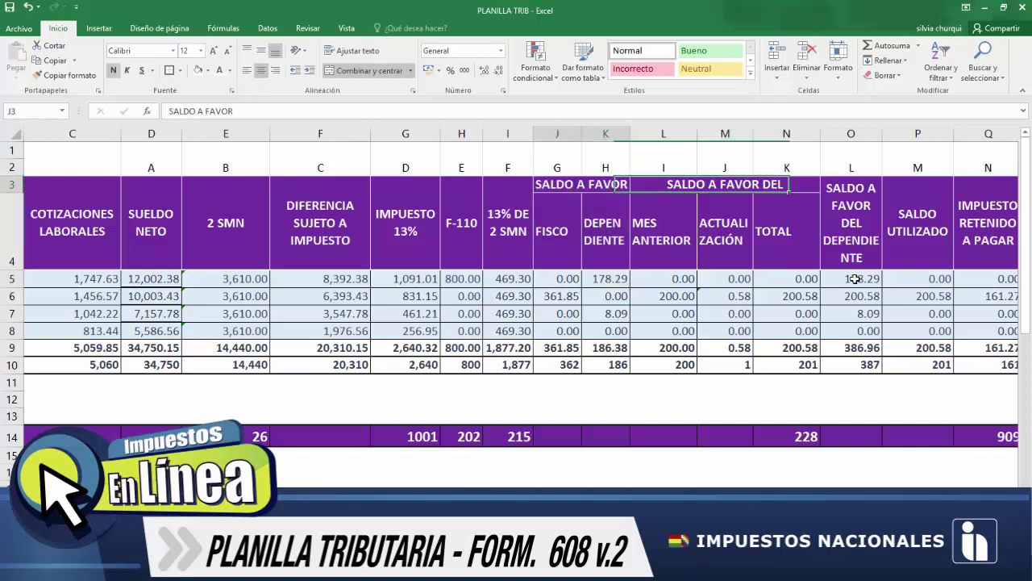
pyautogui.press('Down')
pyautogui.press('Right')
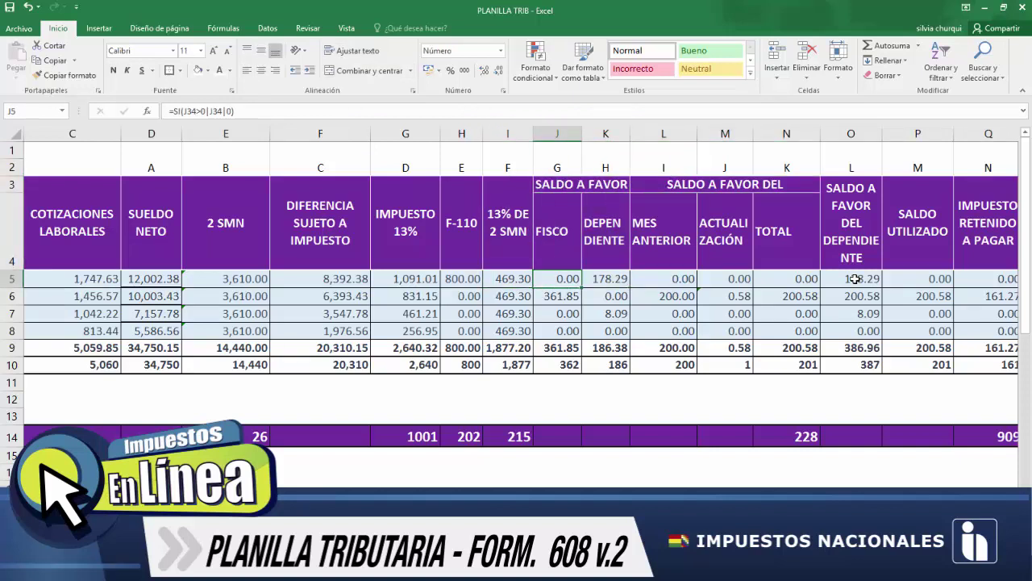
# Step: Highlight the DEPENDIENTE column from its heading down to the fourth employee, K4 to K8
pyautogui.press('Right')
pyautogui.press('Up')
pyautogui.hotkey('shift', 'Down')
pyautogui.hotkey('shift', 'Down')
pyautogui.hotkey('shift', 'Down')
pyautogui.hotkey('shift', 'Down')
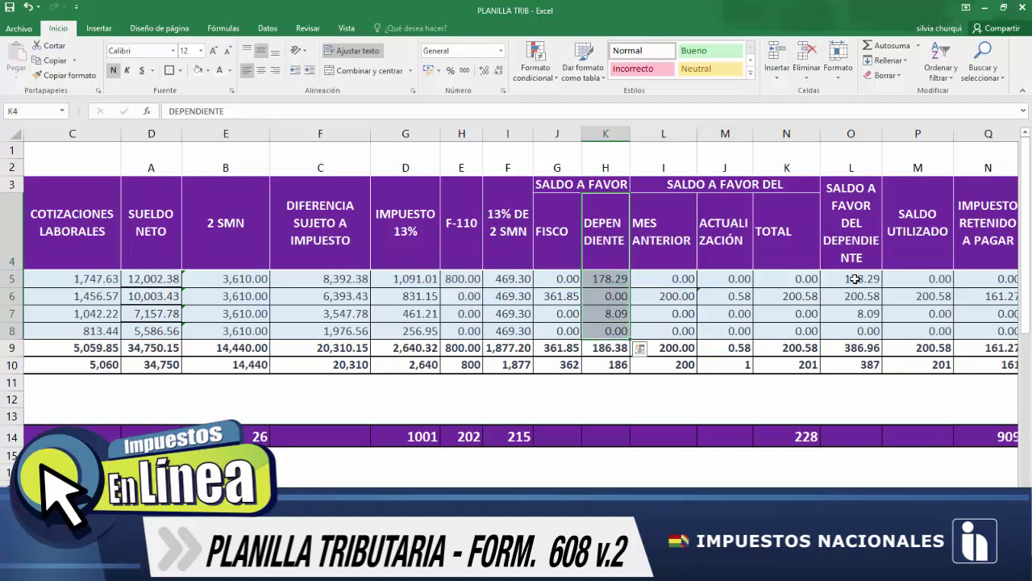
# Step: Highlight the TOTAL values of SALDO A FAVOR DEL MES ANTERIOR in N5 to N9 and return to the column's heading
pyautogui.press('Right')
pyautogui.press('Right')
pyautogui.press('Right')
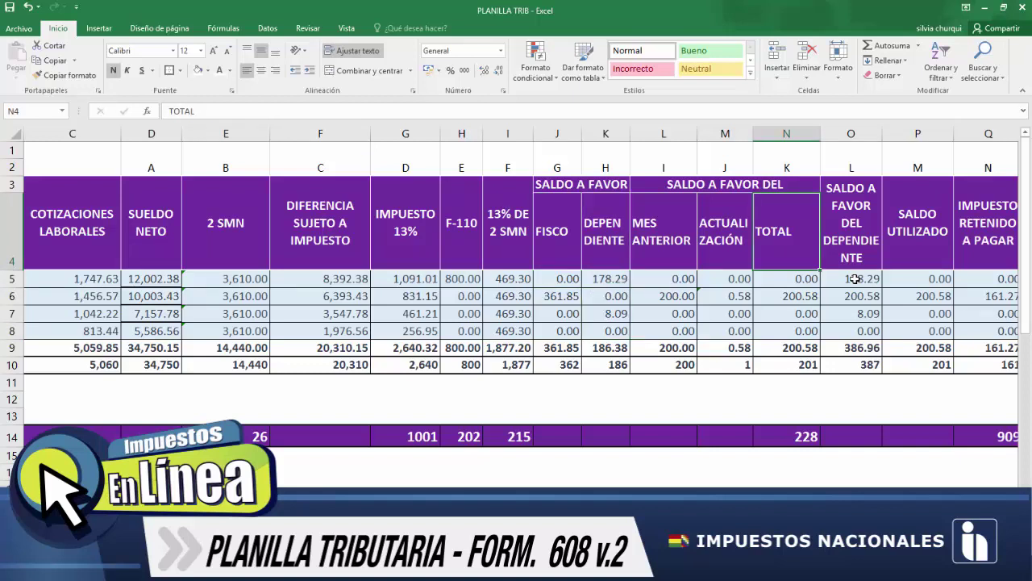
pyautogui.press('Down')
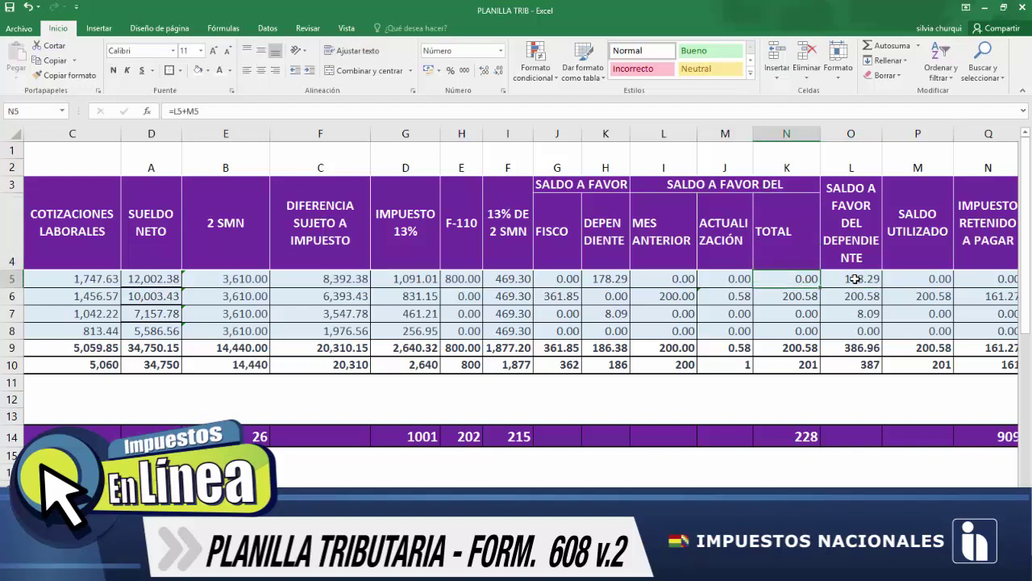
pyautogui.hotkey('shift', 'Down')
pyautogui.hotkey('shift', 'Down')
pyautogui.hotkey('shift', 'Down')
pyautogui.hotkey('shift', 'Down')
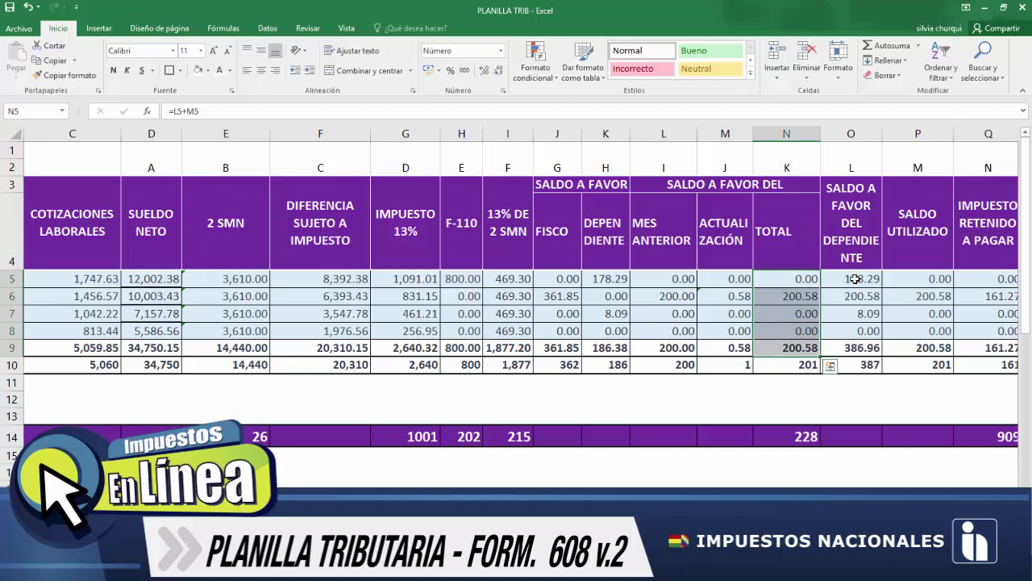
pyautogui.press('Up')
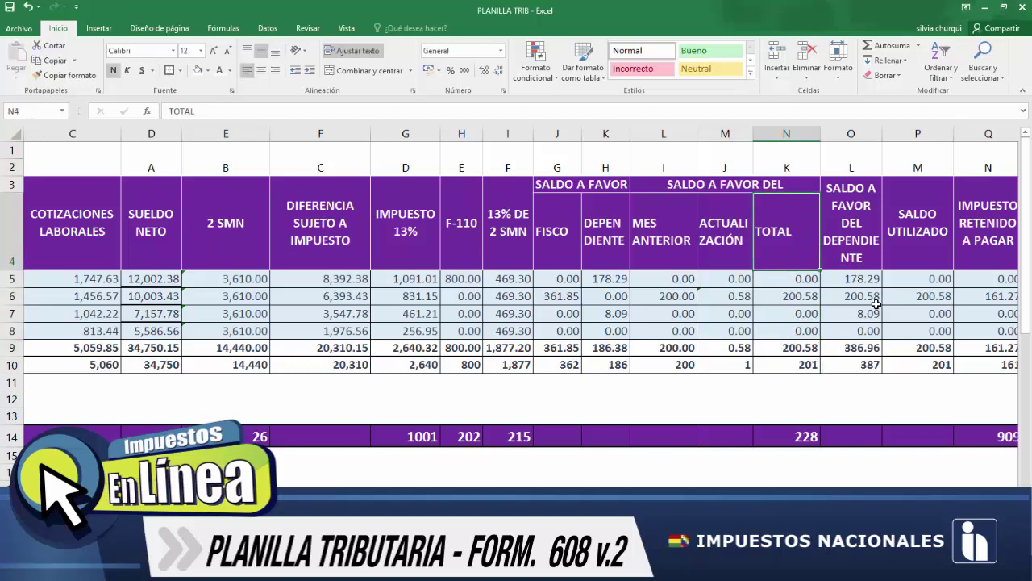
# Step: Compare the SALDO A FAVOR DEL DEPENDIENTE formula in O5 with TOTAL in N5 and the second employee's O6
pyautogui.click(869, 280)
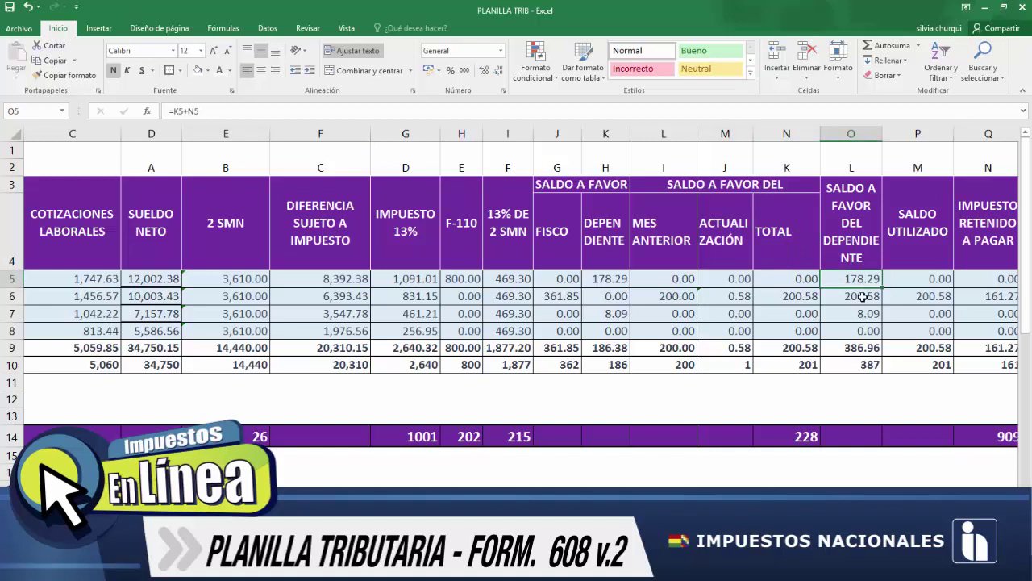
pyautogui.press('Left')
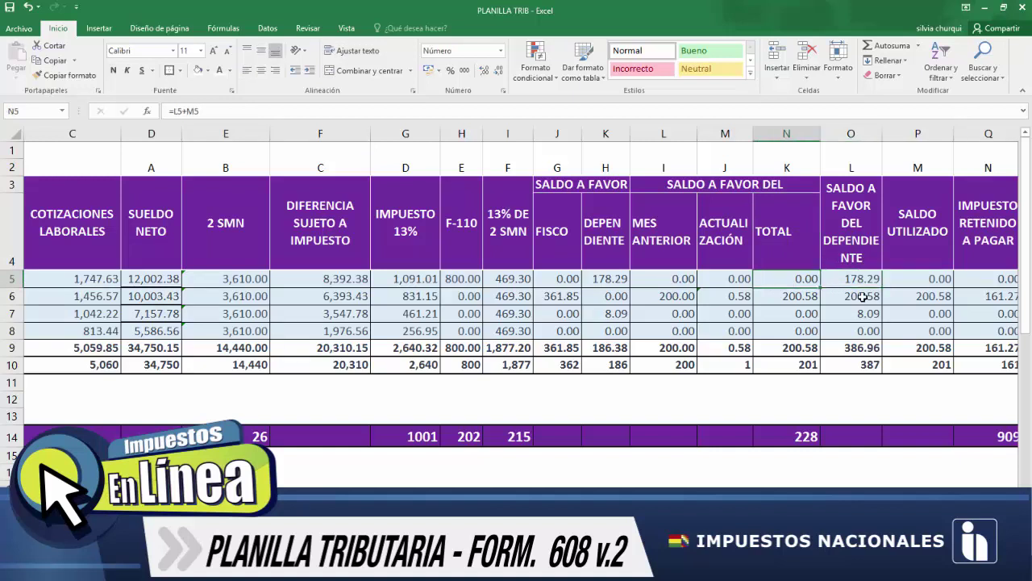
pyautogui.press('Right')
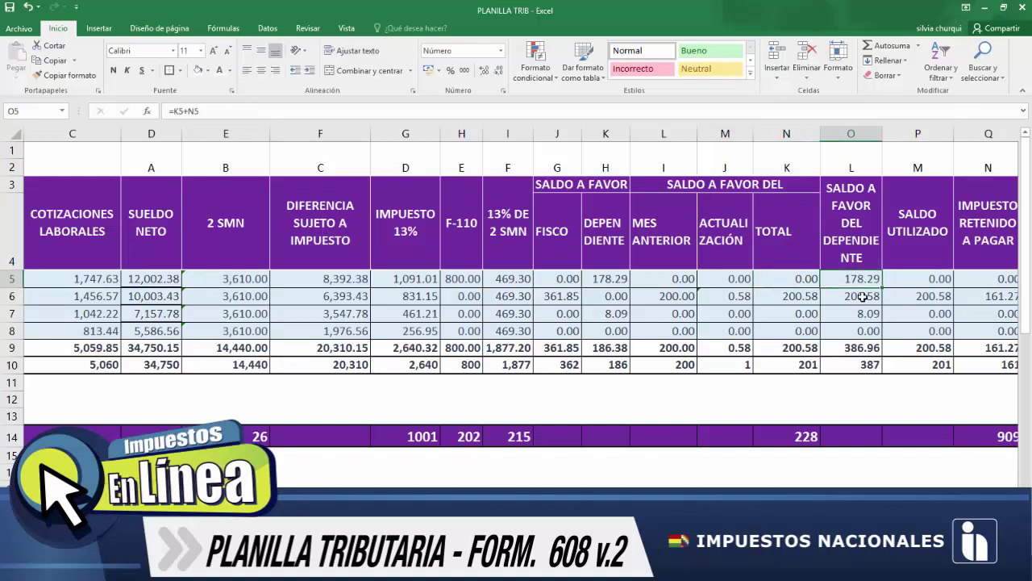
pyautogui.press('Down')
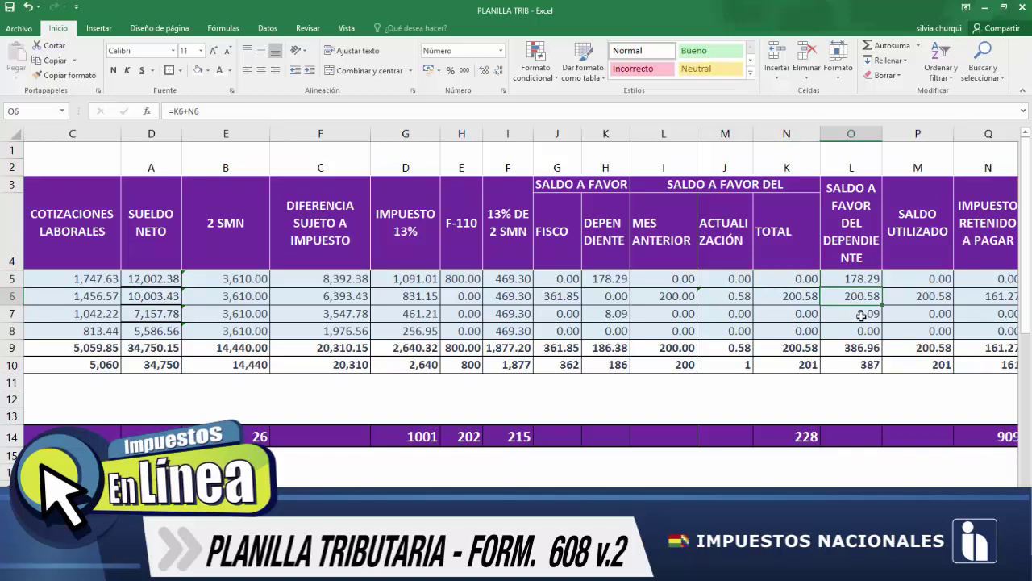
# Step: Trace the second employee's SALDO A FAVOR DEL DEPENDIENTE through its source cells, DEPENDIENTE in K6 and TOTAL in N6
pyautogui.press('Left')
pyautogui.press('Left')
pyautogui.press('Left')
pyautogui.press('Left')
pyautogui.press('Left')
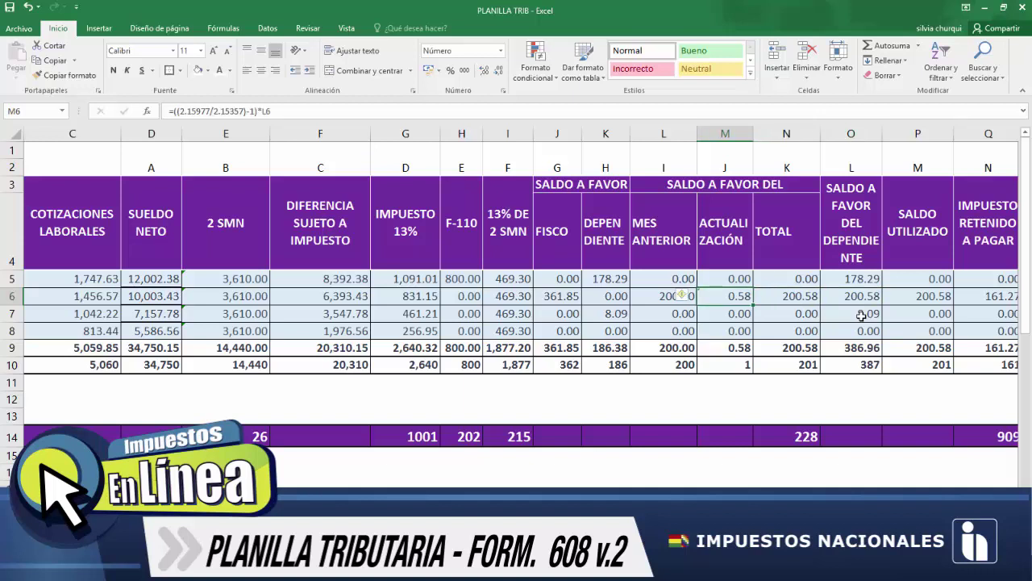
pyautogui.press('Right')
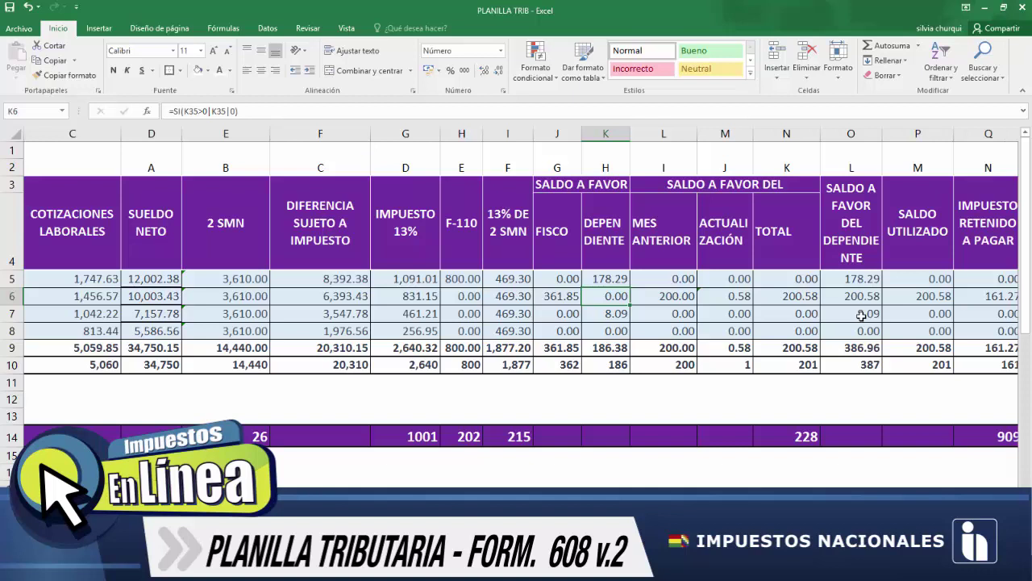
pyautogui.press('Right')
pyautogui.press('Right')
pyautogui.press('Right')
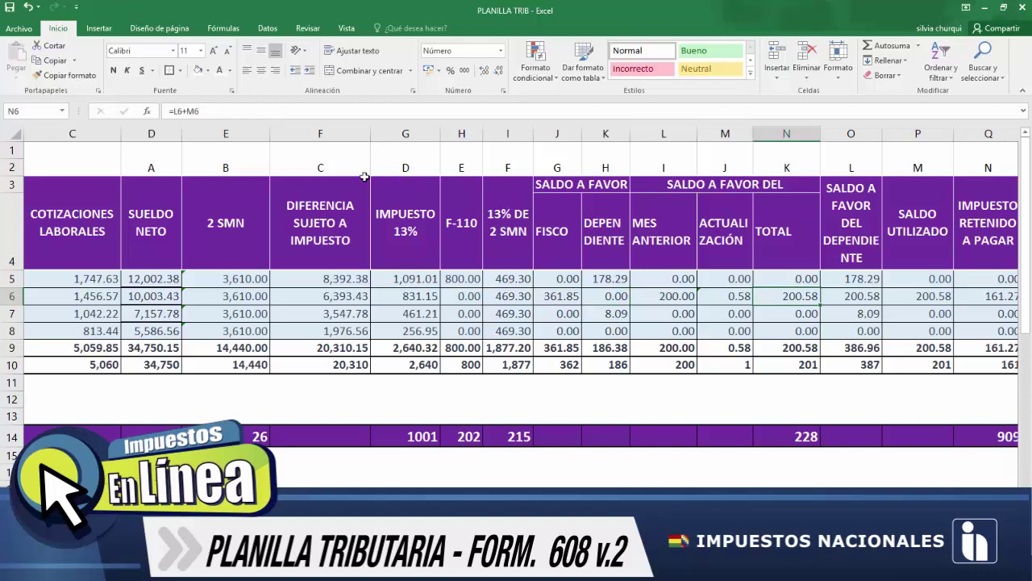
# Step: Increase the height of header row 3 and check the SALDO A FAVOR DEL DEPENDIENTE cells O5 and O6
pyautogui.moveTo(20, 194); pyautogui.dragTo(29, 216)
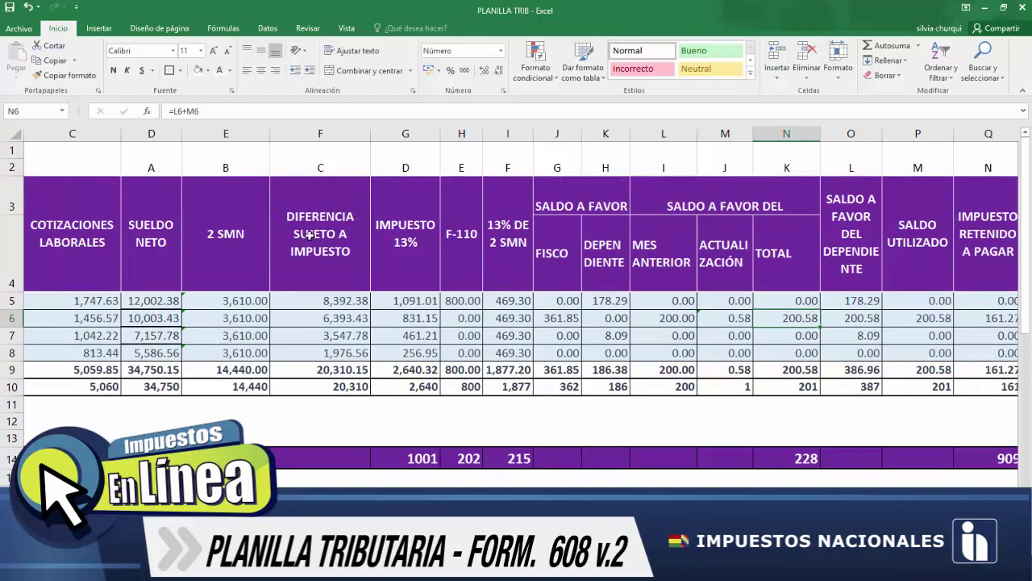
pyautogui.click(851, 303)
pyautogui.press('Down')
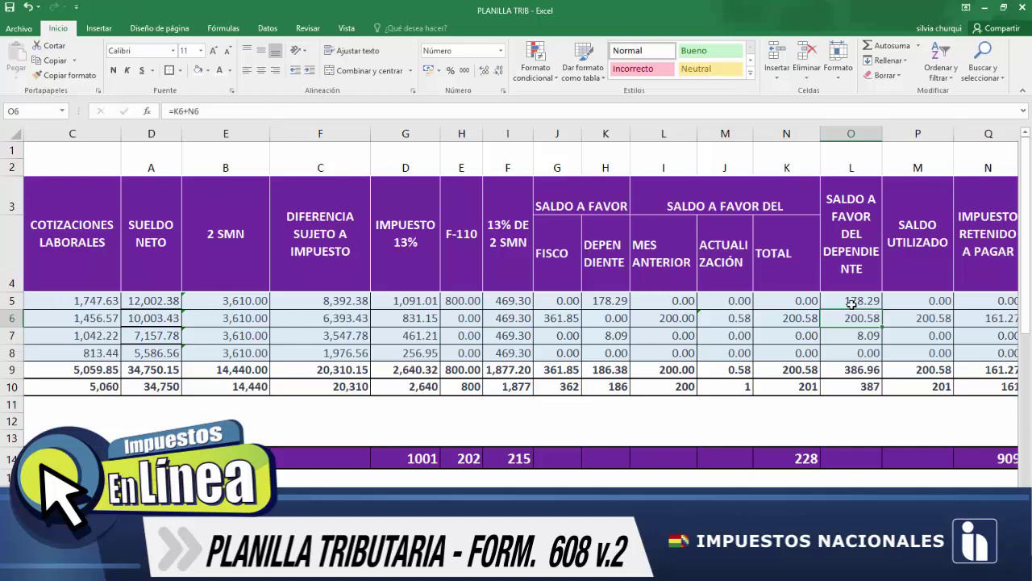
# Step: Examine the SALDO UTILIZADO heading and the formulas for the first two employees in P5 and P6
pyautogui.press('Up')
pyautogui.press('Right')
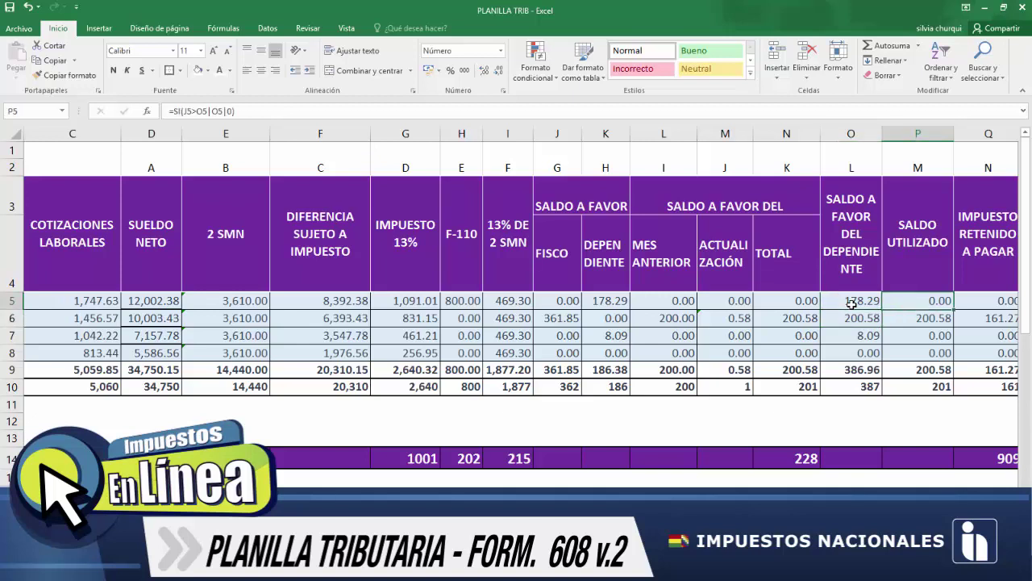
pyautogui.press('Up')
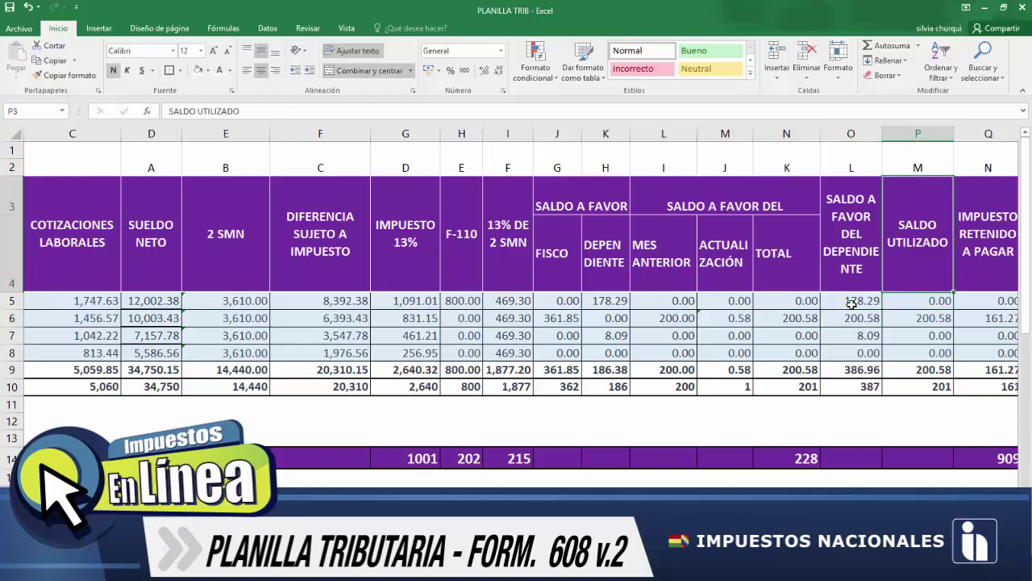
pyautogui.press('Up')
pyautogui.press('Down')
pyautogui.press('Down')
pyautogui.press('Down')
pyautogui.press('Down')
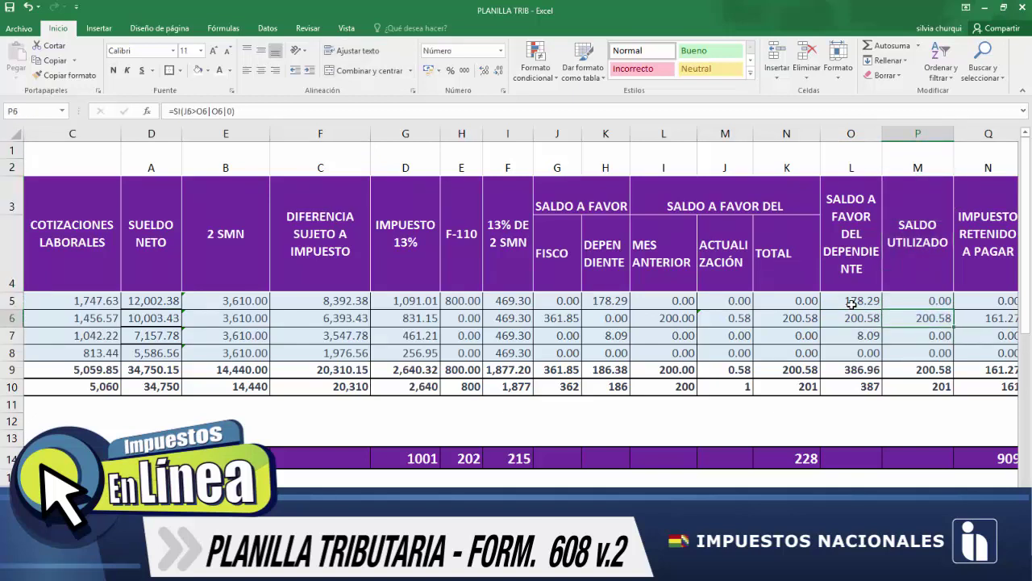
# Step: Point out the TOTAL heading in N4 and the DEPENDIENTE heading in K4
pyautogui.hscroll(1, 851, 304)
pyautogui.click(686, 253)
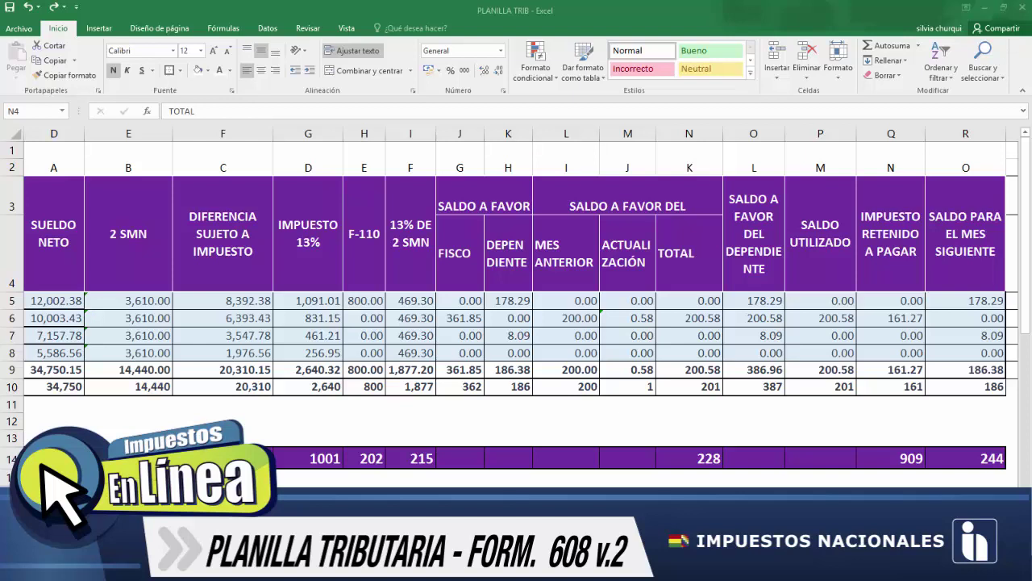
pyautogui.press('F2')
pyautogui.click(506, 248)
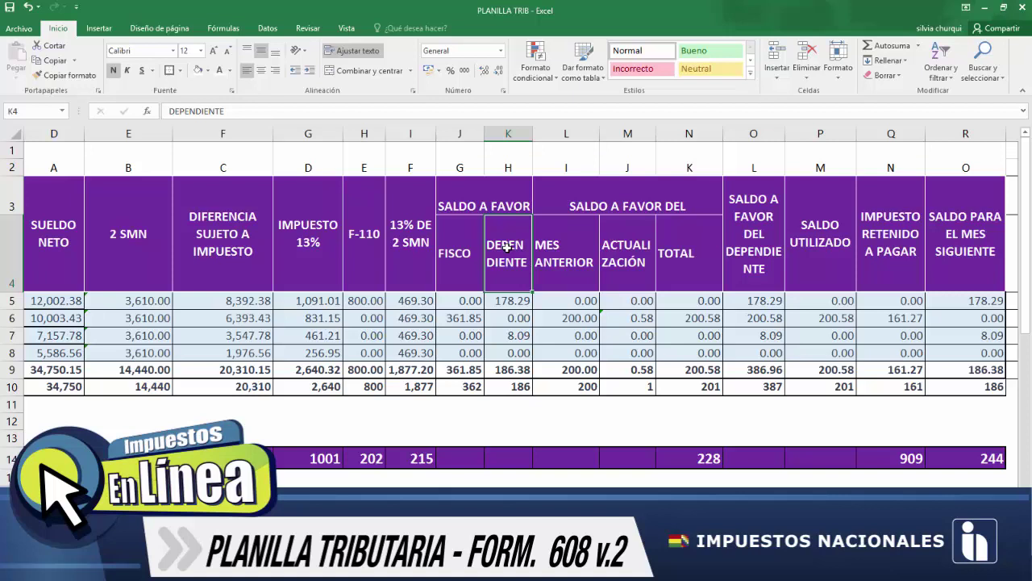
# Step: Point out the SALDO A FAVOR DEL DEPENDIENTE heading in O3 and check the first employee's SALDO UTILIZADO formula in P5
pyautogui.press('Right')
pyautogui.press('Right')
pyautogui.press('Right')
pyautogui.press('Right')
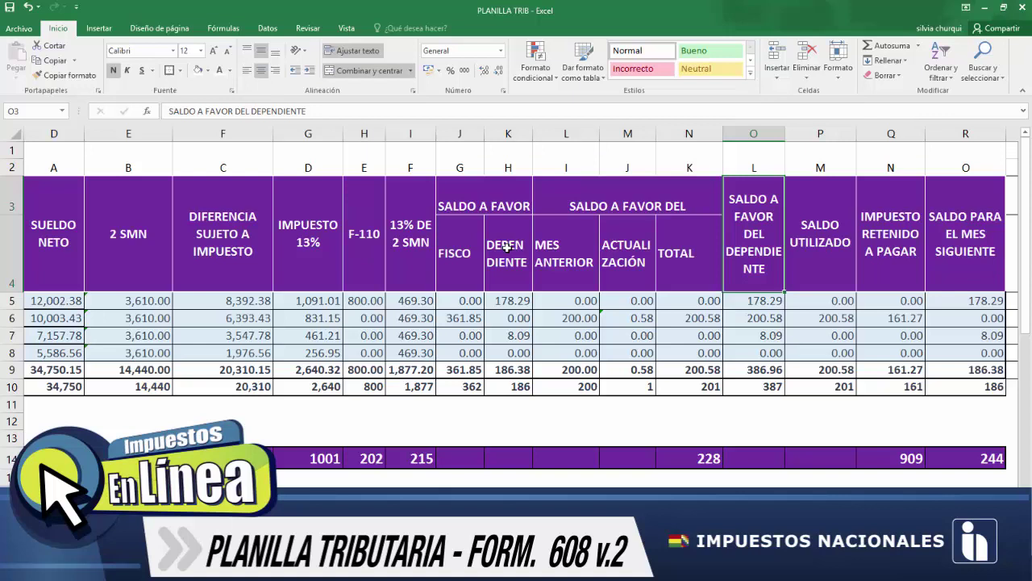
pyautogui.press('Down')
pyautogui.press('Right')
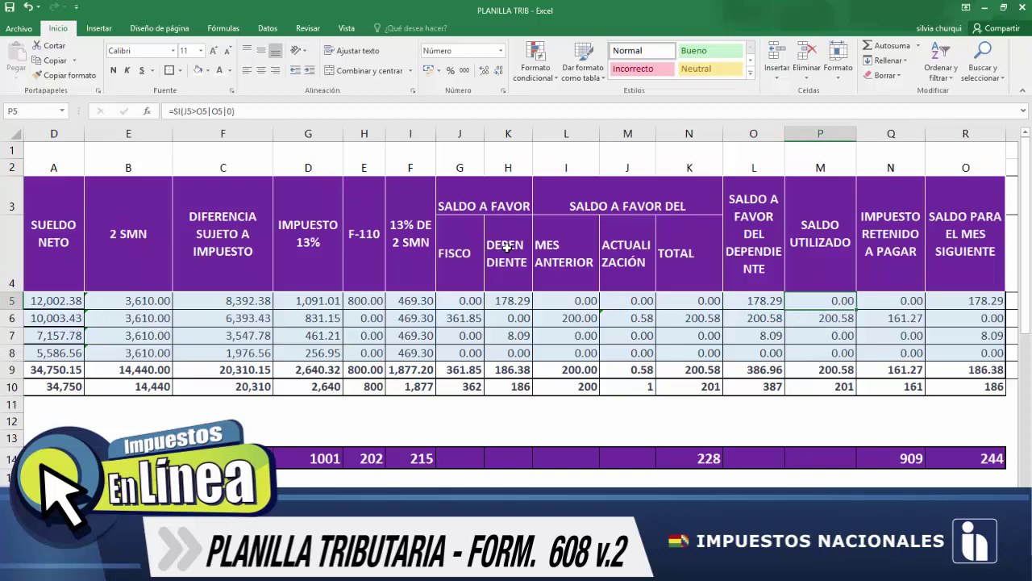
# Step: Highlight the SALDO UTILIZADO results in P5:P9 and return to the column heading in P3
pyautogui.hotkey('shift', 'Down')
pyautogui.hotkey('shift', 'Down')
pyautogui.hotkey('shift', 'Down')
pyautogui.hotkey('shift', 'Down')
pyautogui.hotkey('shift', 'Down')
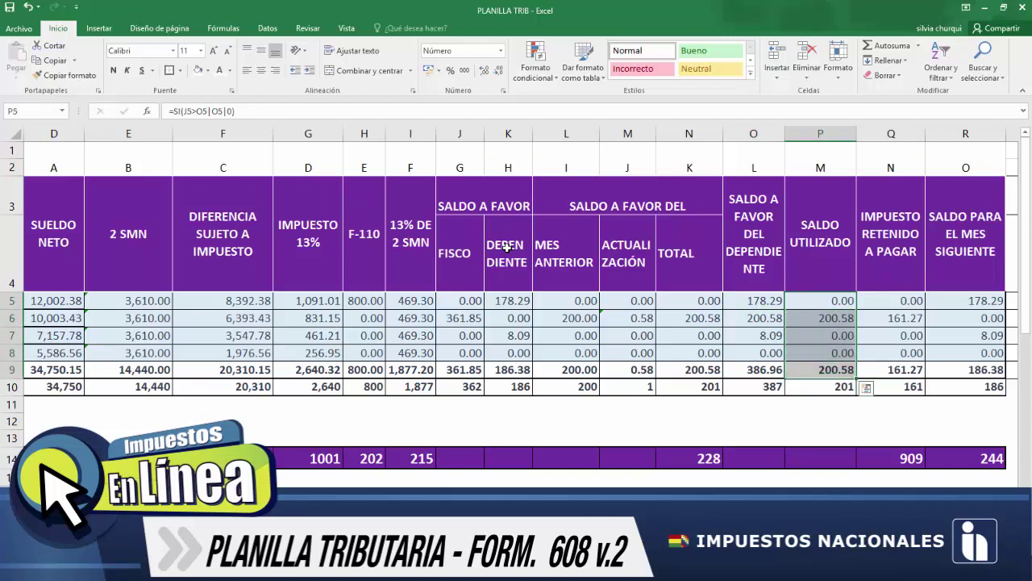
pyautogui.press('Up')
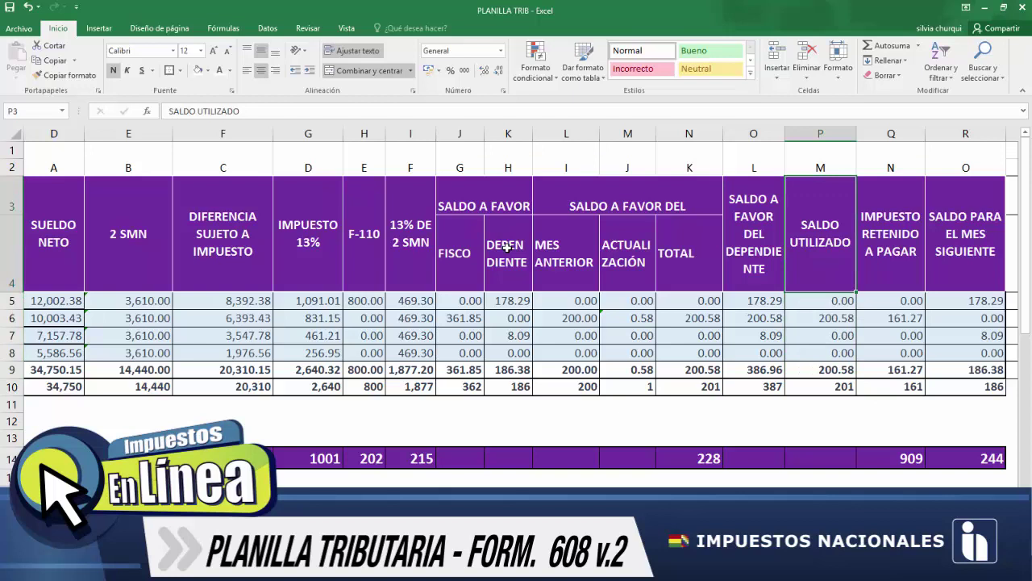
# Step: Highlight the IMPUESTO RETENIDO A PAGAR column in Q1:Q9, then examine its heading in Q3 and the formula in Q5
pyautogui.press('Right')
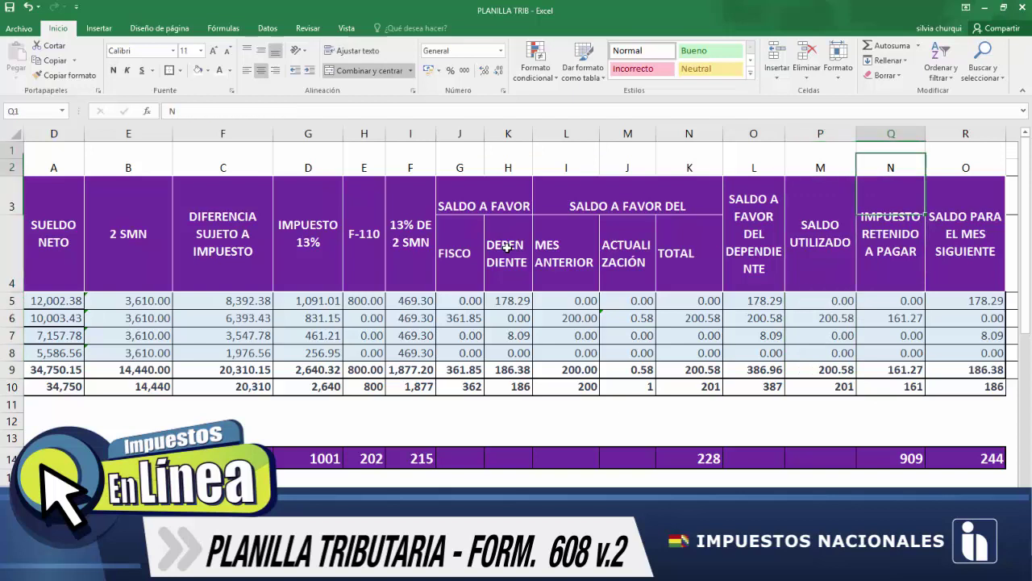
pyautogui.press('Up')
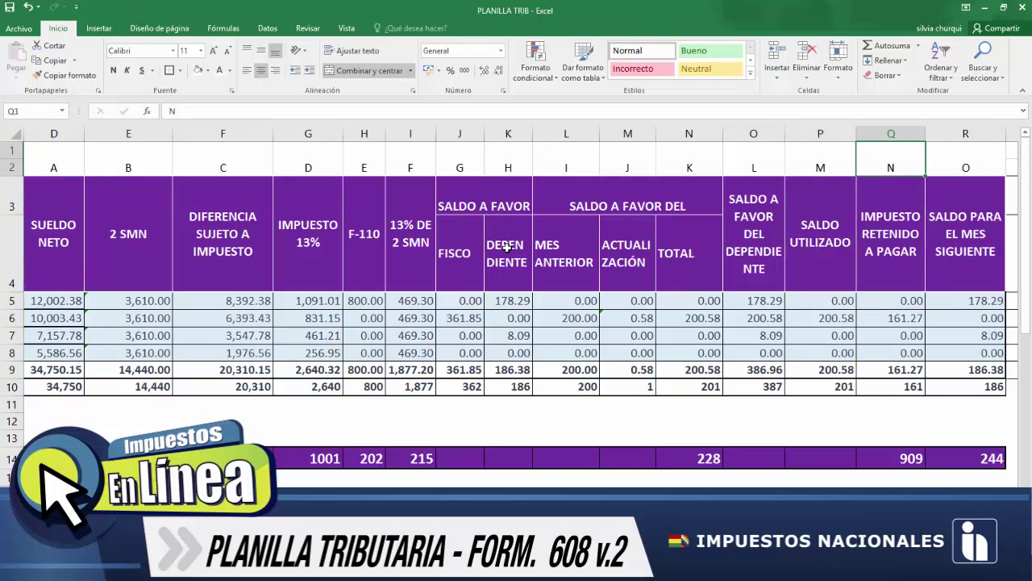
pyautogui.hotkey('shift', 'Down')
pyautogui.hotkey('shift', 'Down')
pyautogui.hotkey('shift', 'Down')
pyautogui.hotkey('shift', 'Down')
pyautogui.hotkey('shift', 'Down')
pyautogui.hotkey('shift', 'Down')
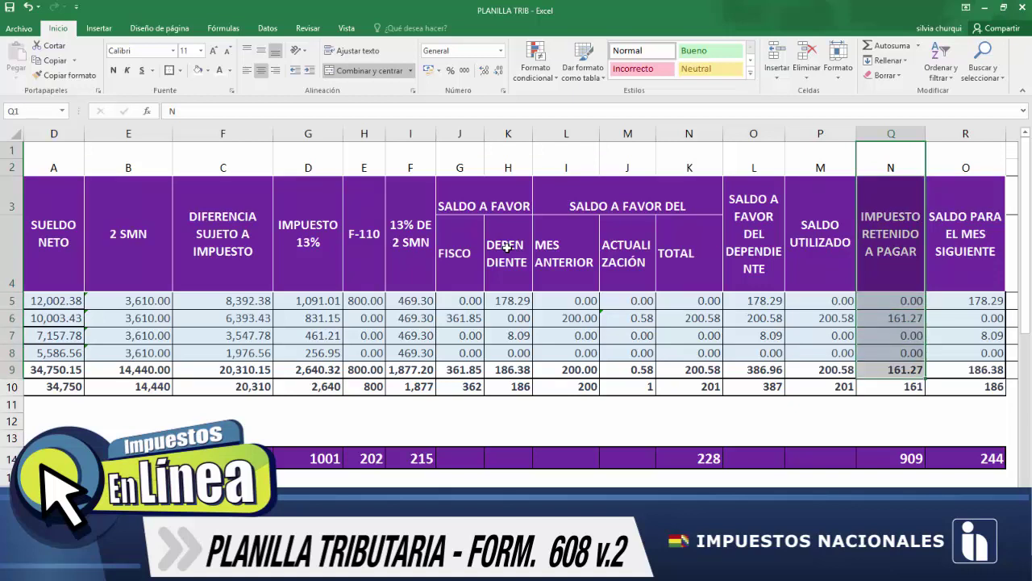
pyautogui.press('Down')
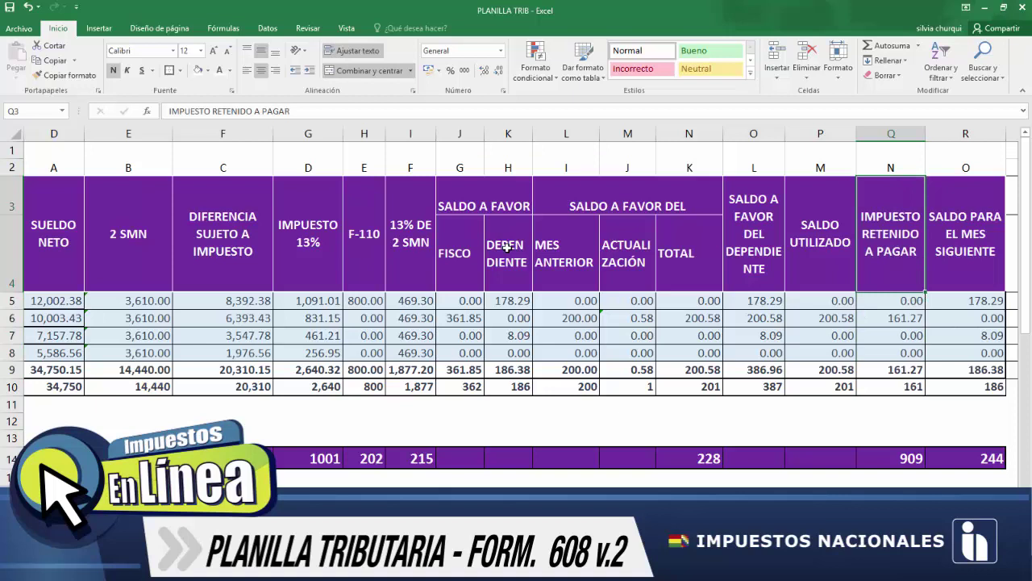
pyautogui.press('Down')
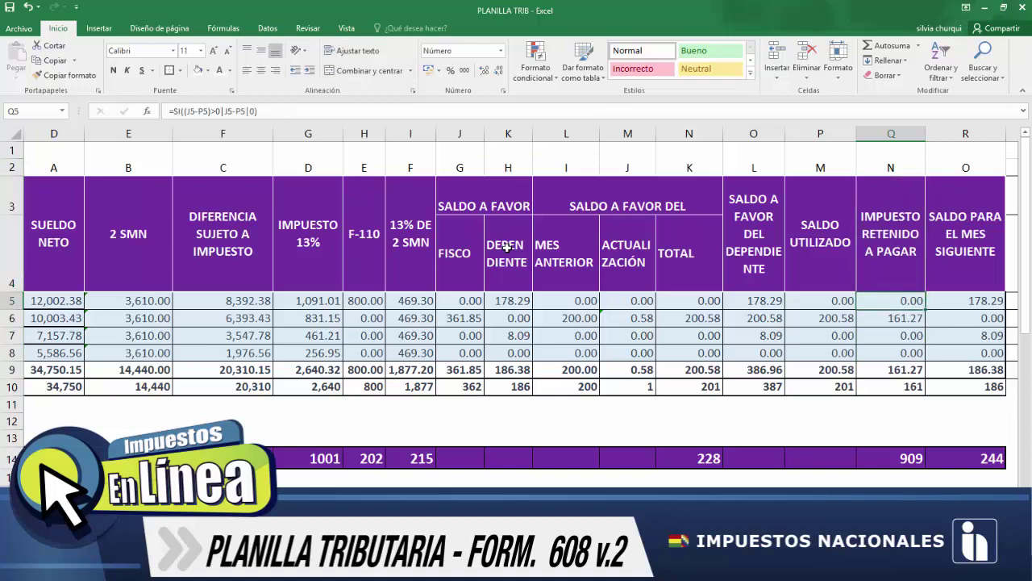
# Step: Trace the first employee's IMPUESTO RETENIDO A PAGAR in Q5 through its source cells, FISCO in J5 and SALDO UTILIZADO in P5
pyautogui.press('Left')
pyautogui.press('Left')
pyautogui.press('Left')
pyautogui.press('Left')
pyautogui.press('Left')
pyautogui.press('Left')
pyautogui.press('Left')
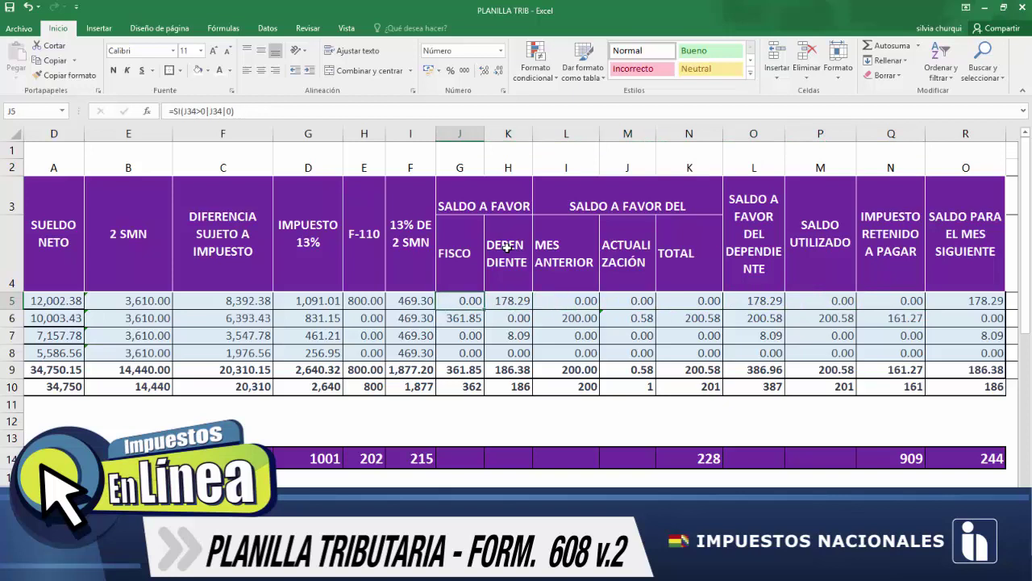
pyautogui.press('Right')
pyautogui.press('Right')
pyautogui.press('Right')
pyautogui.press('Right')
pyautogui.press('Right')
pyautogui.press('Right')
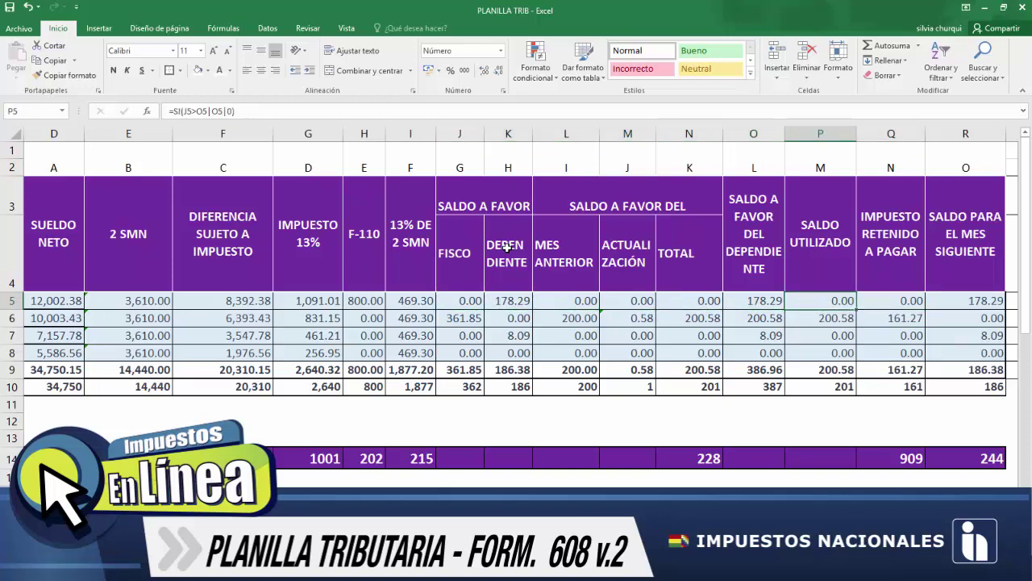
pyautogui.press('Right')
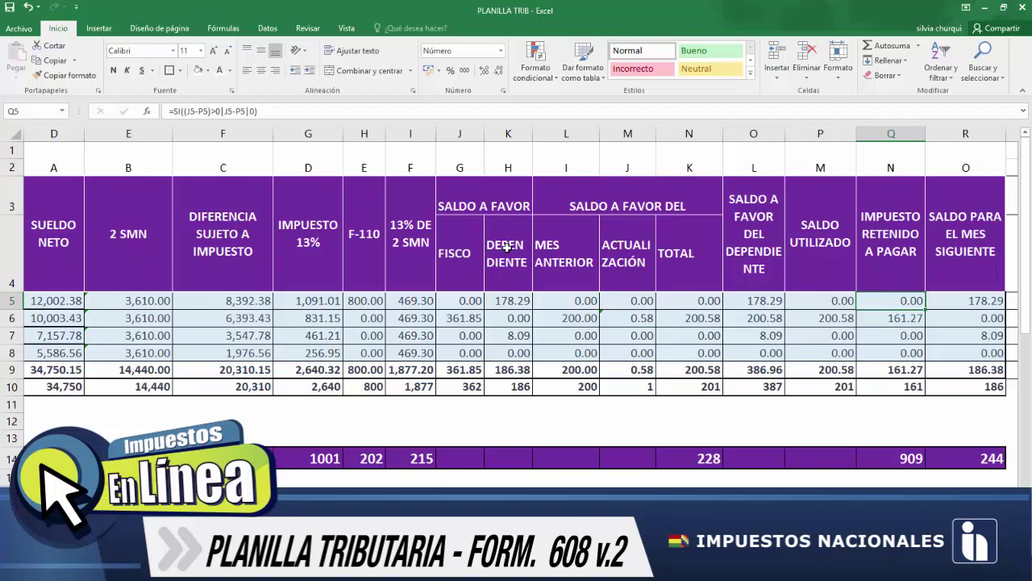
# Step: Examine the SALDO PARA EL MES SIGUIENTE heading in R3 and the first employee's formula in R5 alongside cells O5 to Q5
pyautogui.press('Right')
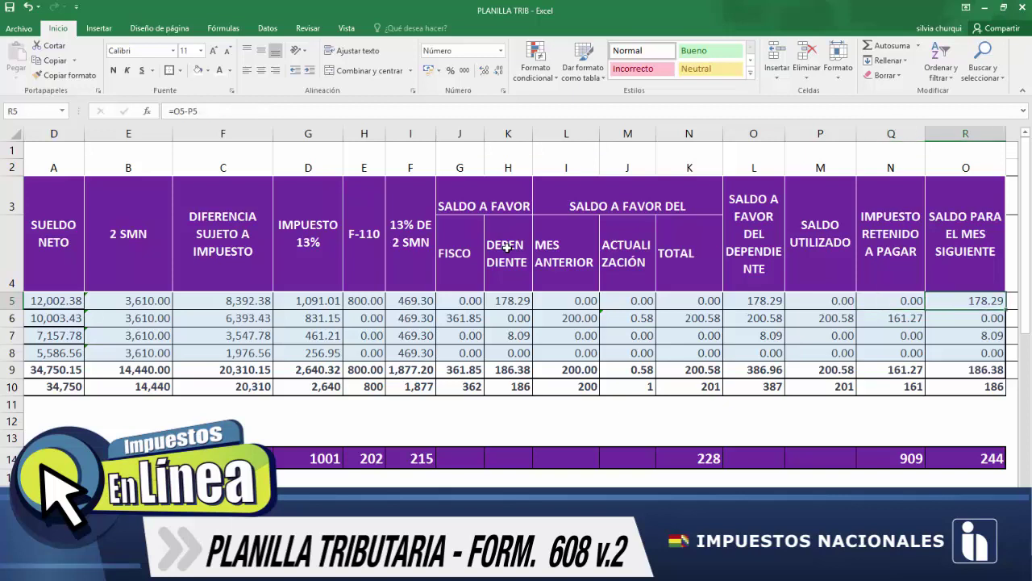
pyautogui.press('Up')
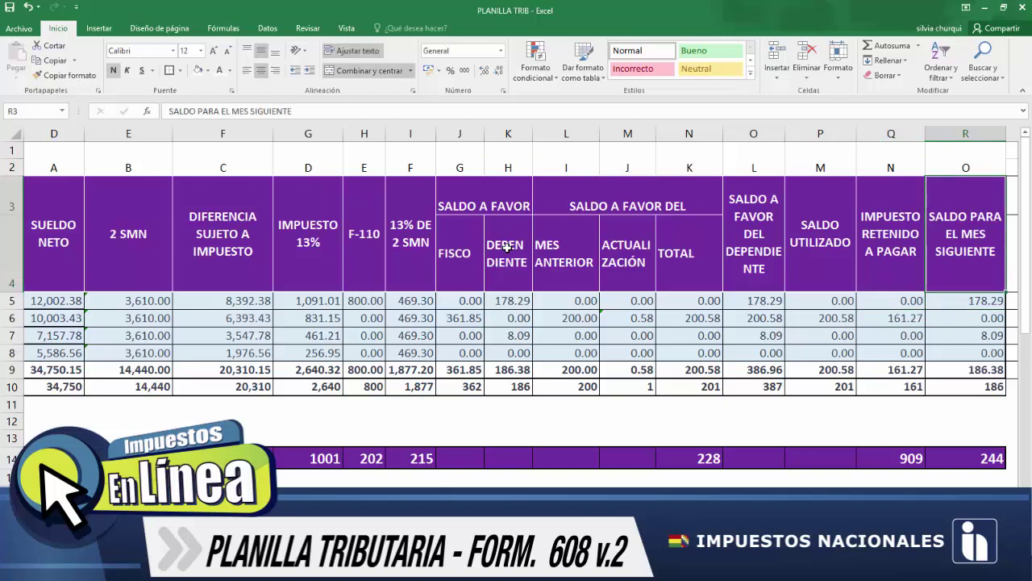
pyautogui.press('Down')
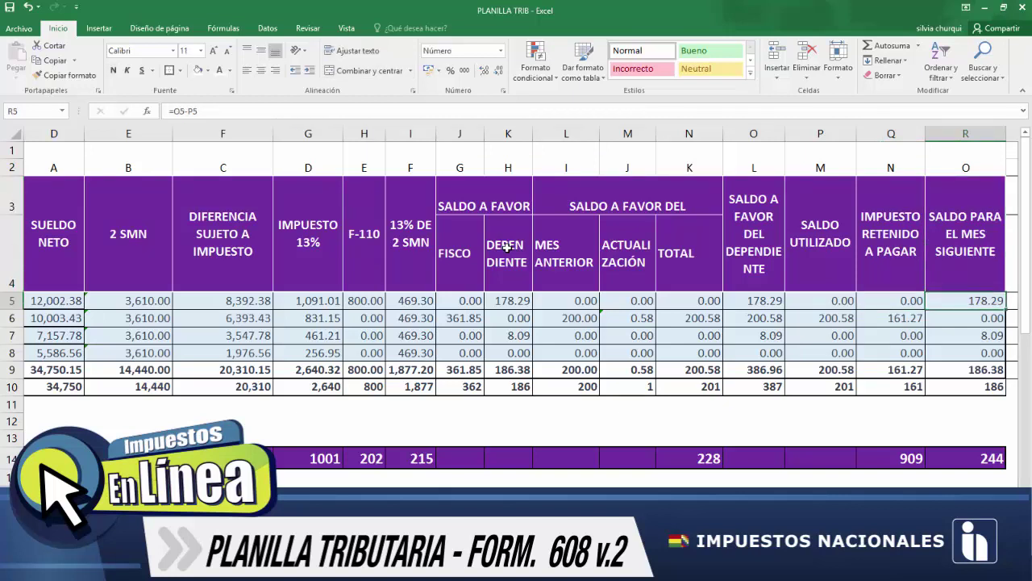
pyautogui.press('Left')
pyautogui.press('Left')
pyautogui.press('Left')
pyautogui.press('Right')
pyautogui.press('Right')
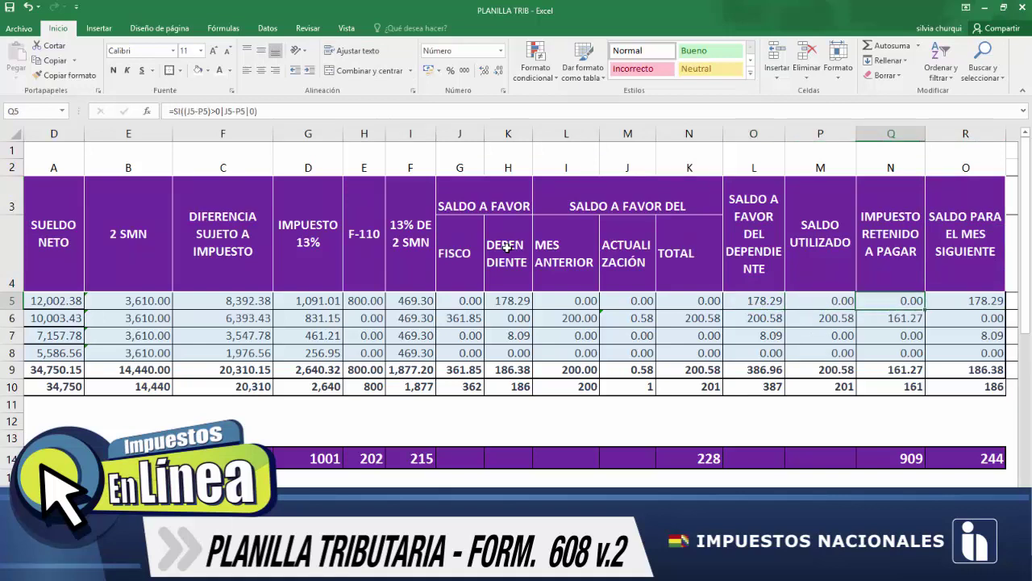
pyautogui.press('Right')
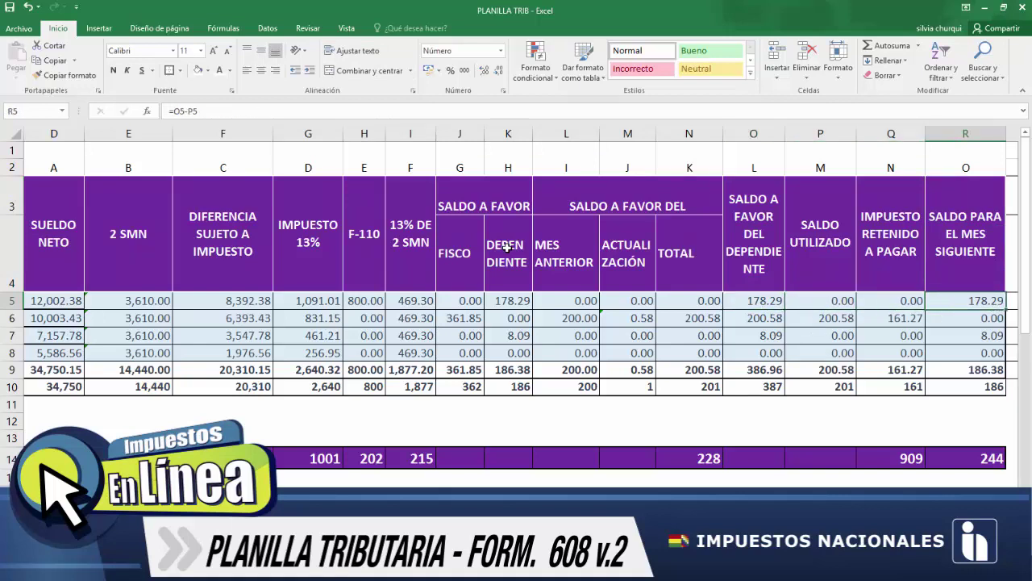
# Step: Highlight O5:P5 as the source cells of SALDO PARA EL MES SIGUIENTE and return to R5
pyautogui.press('Left')
pyautogui.press('Left')
pyautogui.press('Left')
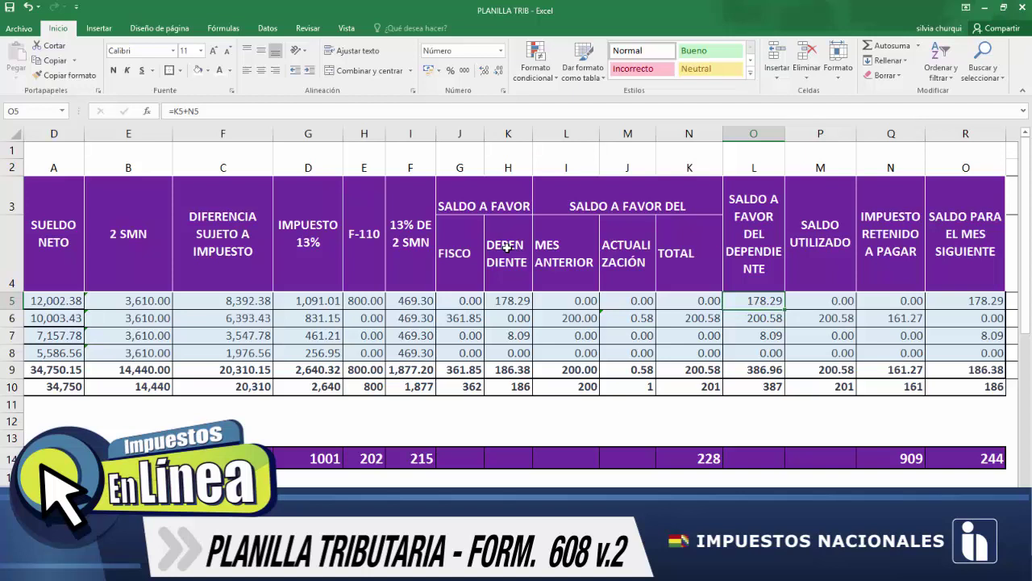
pyautogui.hotkey('shift', 'Right')
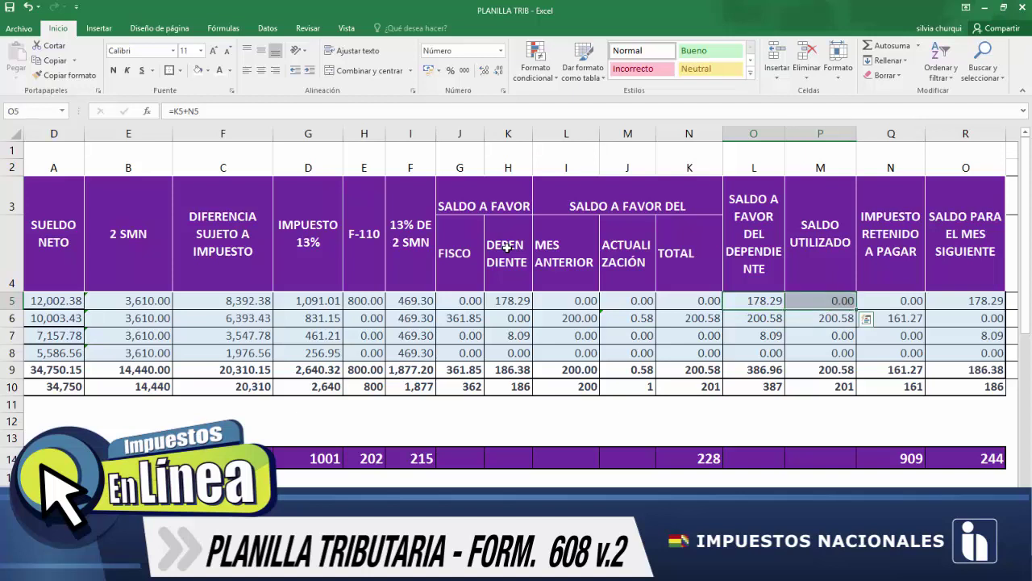
pyautogui.press('Right')
pyautogui.press('Right')
pyautogui.press('Right')
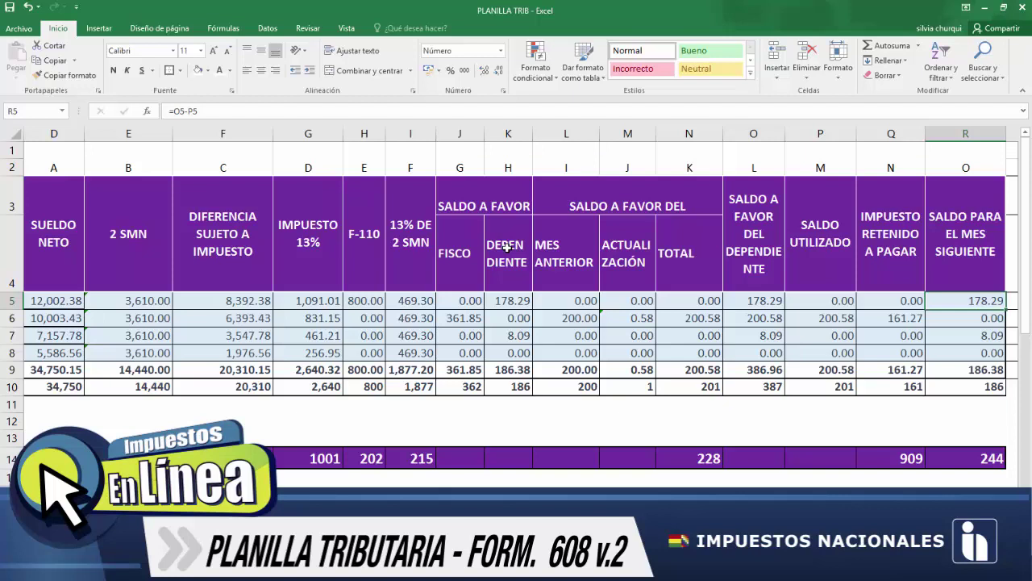
# Step: Go back to the NOMBRE column, point out the first two employees in A5 and A6, and highlight the last two in A7:A8
pyautogui.press('Left')
pyautogui.press('Left')
pyautogui.press('Left')
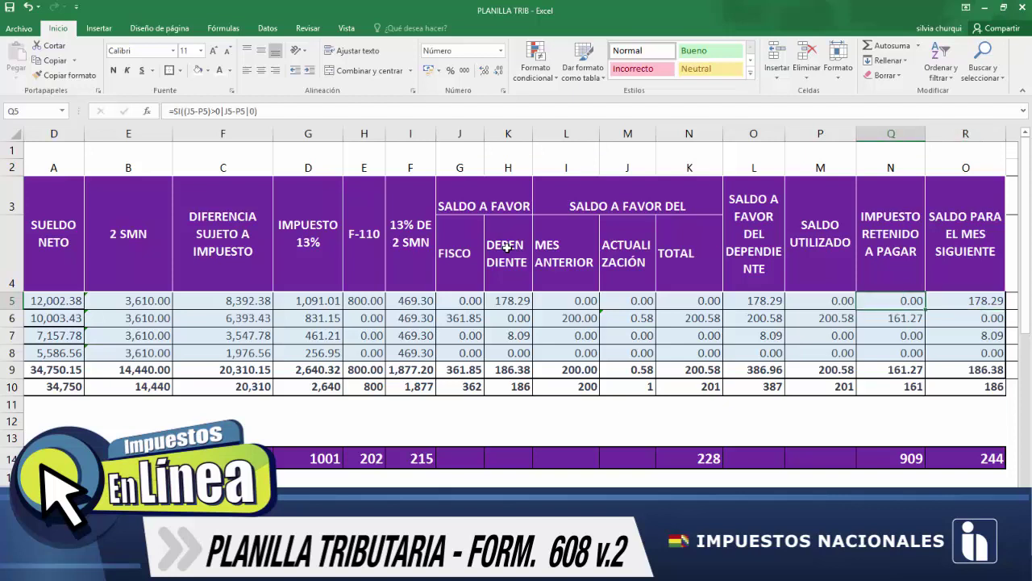
pyautogui.press('Left')
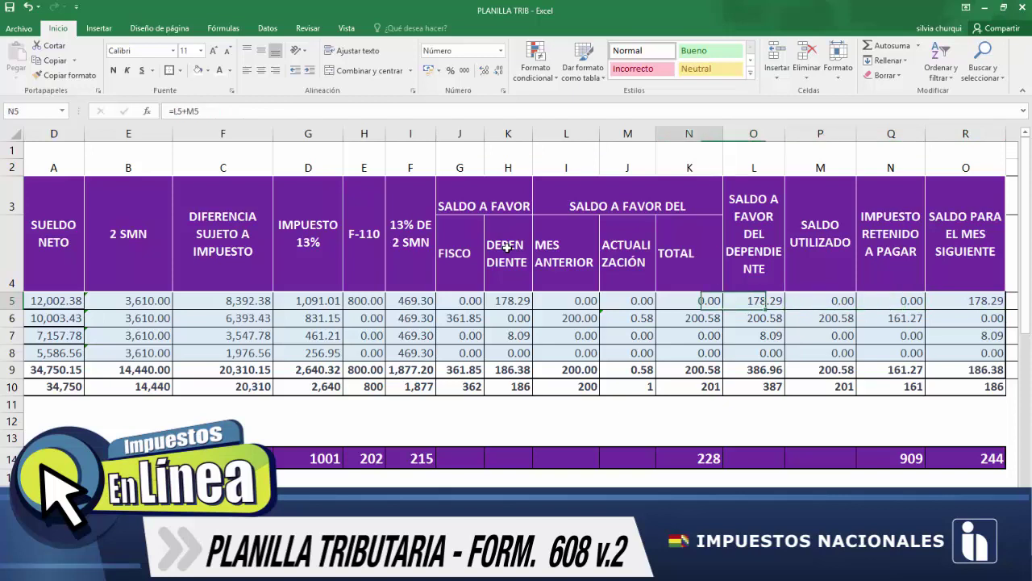
pyautogui.press('Home')
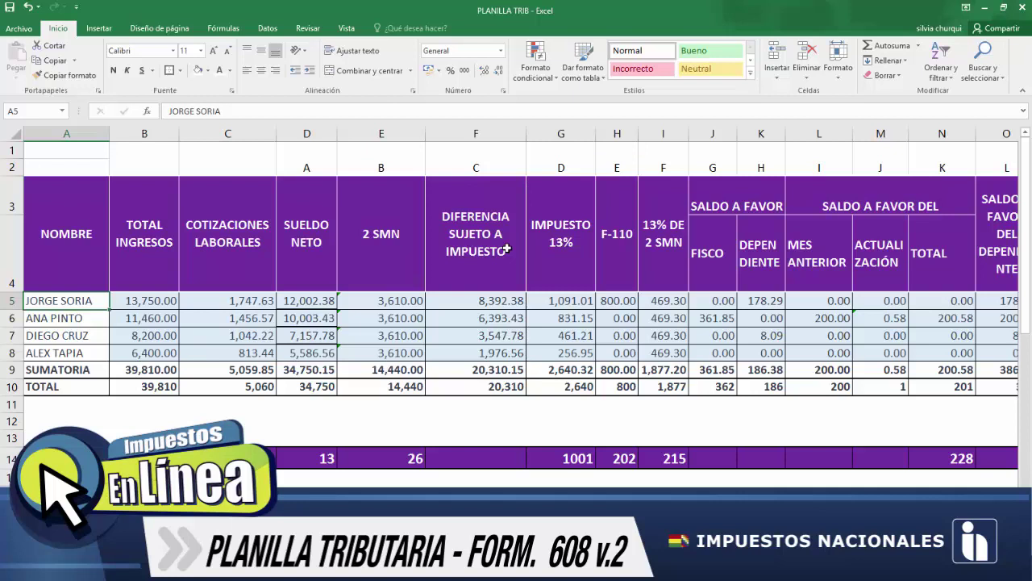
pyautogui.press('Down')
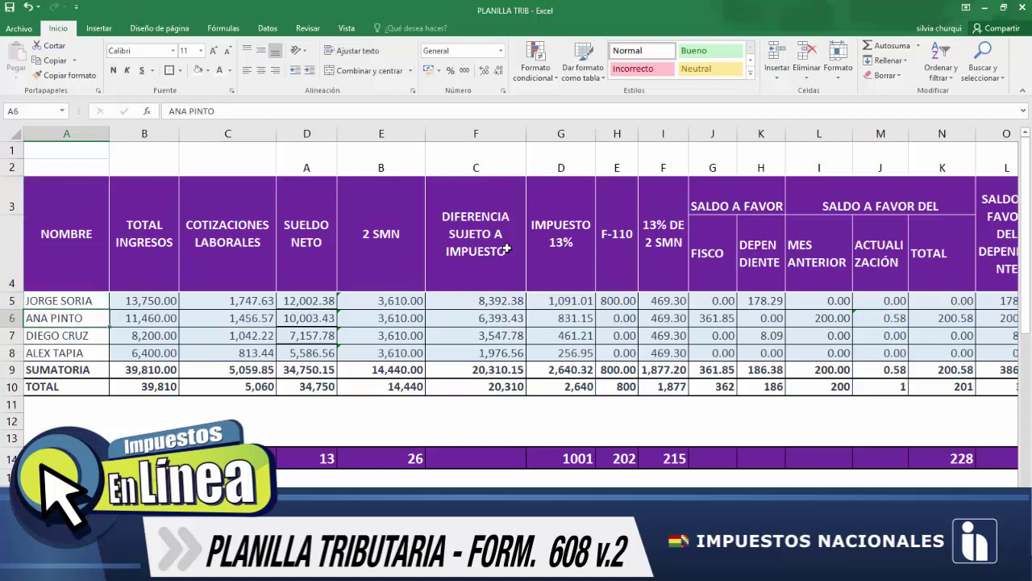
pyautogui.press('Down')
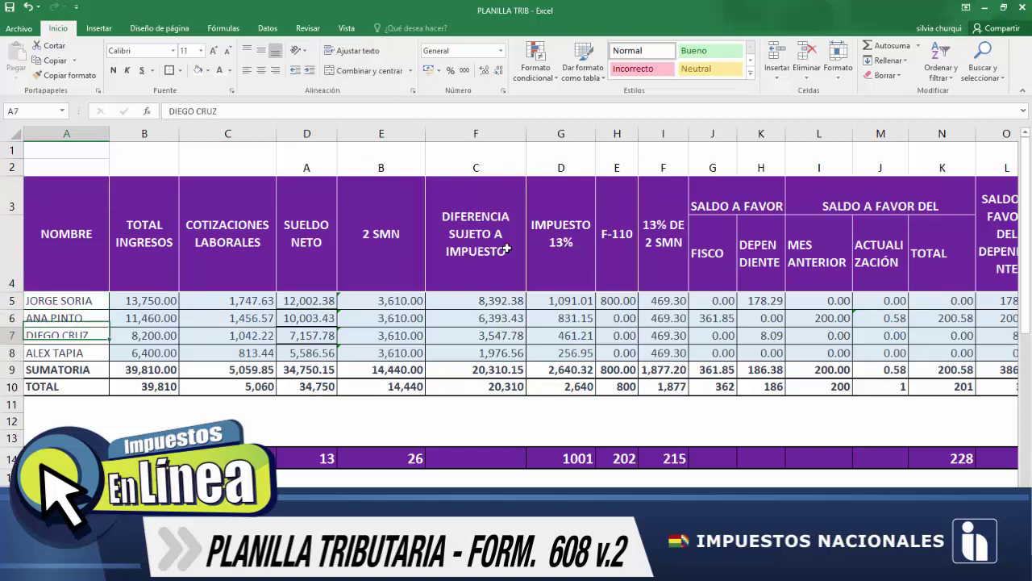
pyautogui.hotkey('shift', 'Down')
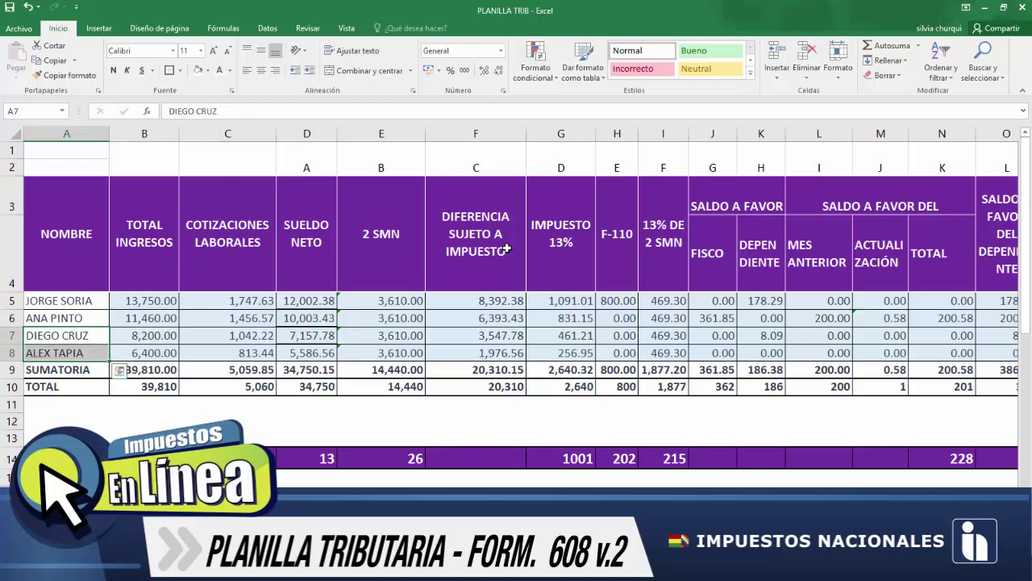
# Step: Point out the SUMATORIA label in A9 and check the TOTAL INGRESOS sum formula in B9
pyautogui.press('Right')
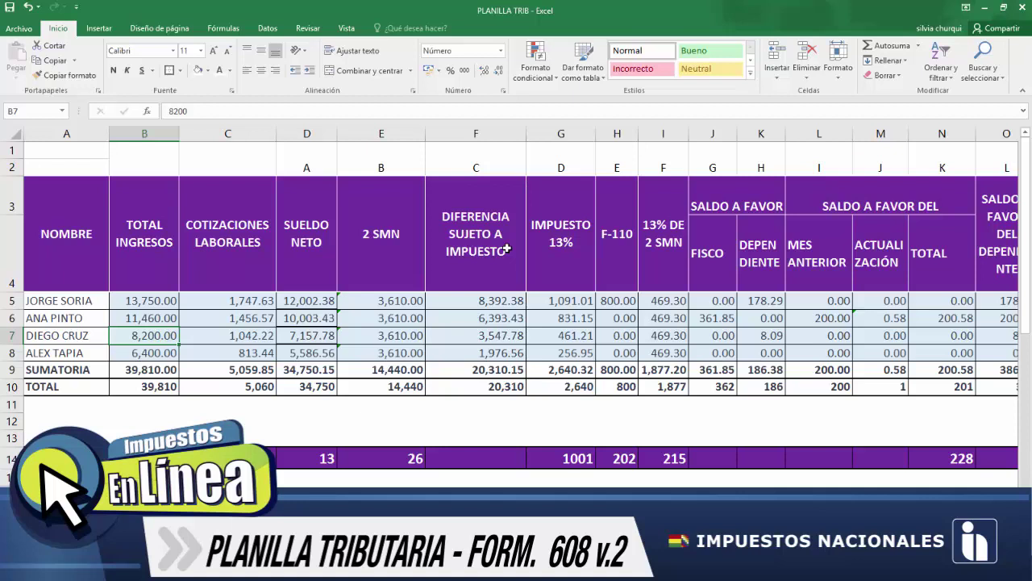
pyautogui.press('Down')
pyautogui.press('Down')
pyautogui.press('Down')
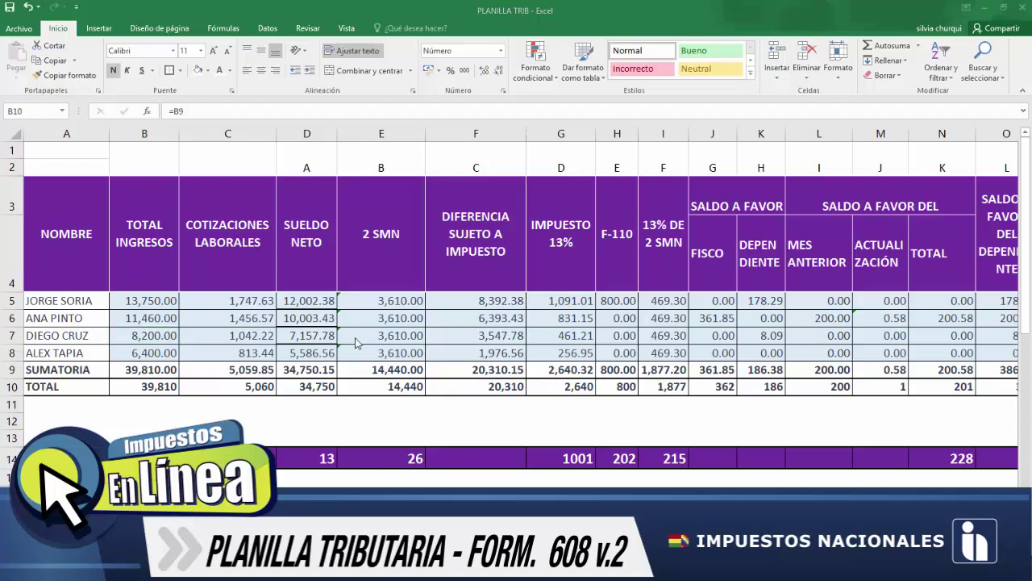
pyautogui.click(71, 369)
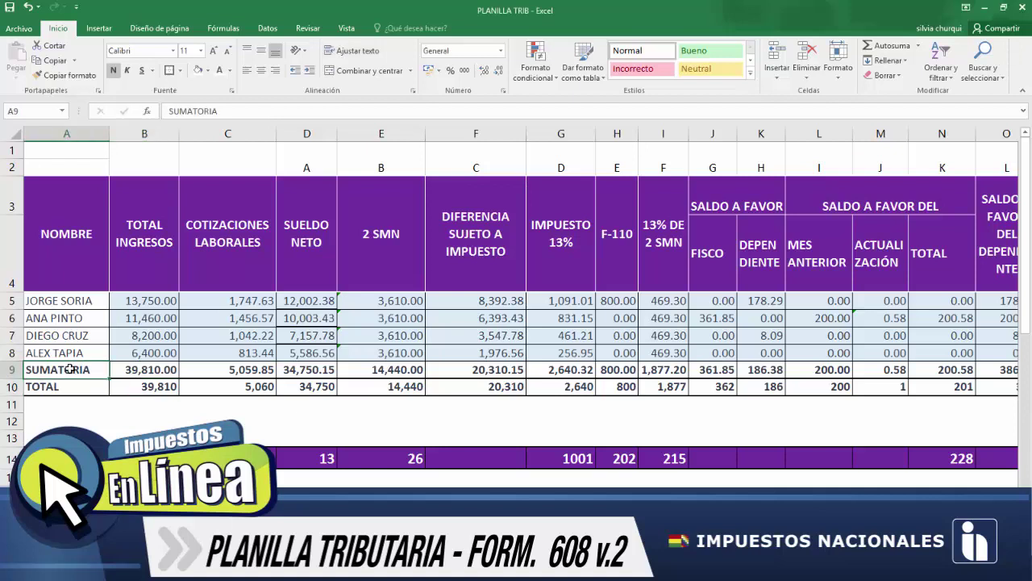
pyautogui.press('Right')
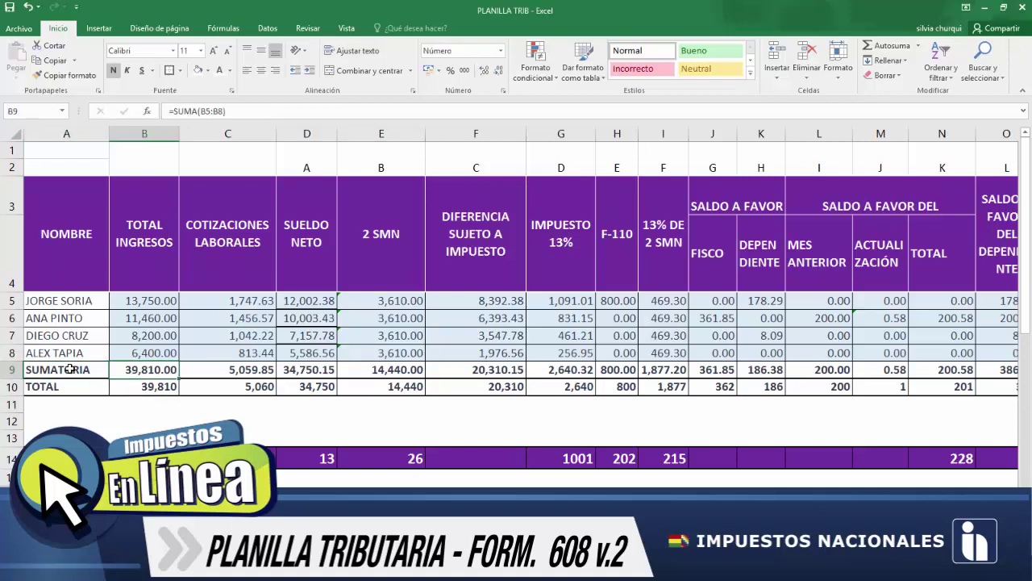
# Step: Highlight the SUMATORIA row sums from TOTAL INGRESOS in B9 across to 2 SMN in E9, then narrow the selection back to B9
pyautogui.hotkey('shift', 'Right')
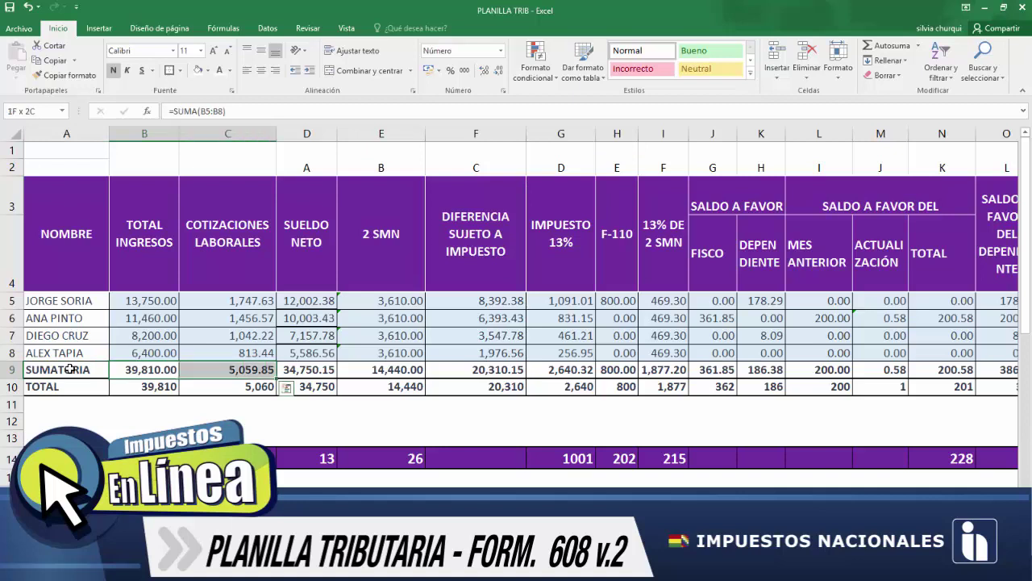
pyautogui.hotkey('shift', 'Right')
pyautogui.hotkey('shift', 'Right')
pyautogui.hotkey('shift', 'Left')
pyautogui.hotkey('shift', 'Left')
pyautogui.hotkey('shift', 'Left')
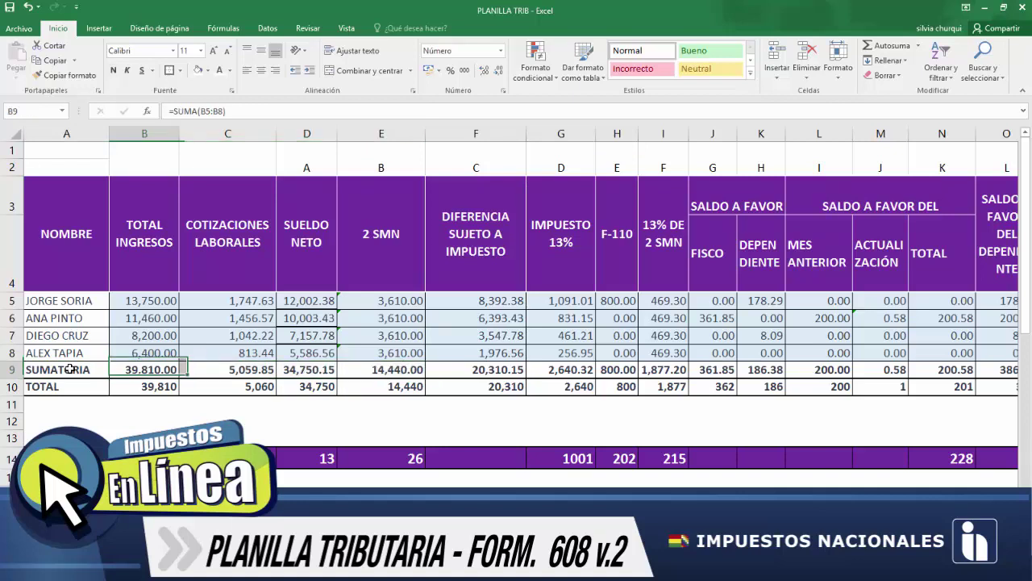
# Step: Review the TOTAL row formulas from B10 across to F10, ending on the 2 SMN total in E10
pyautogui.press('Down')
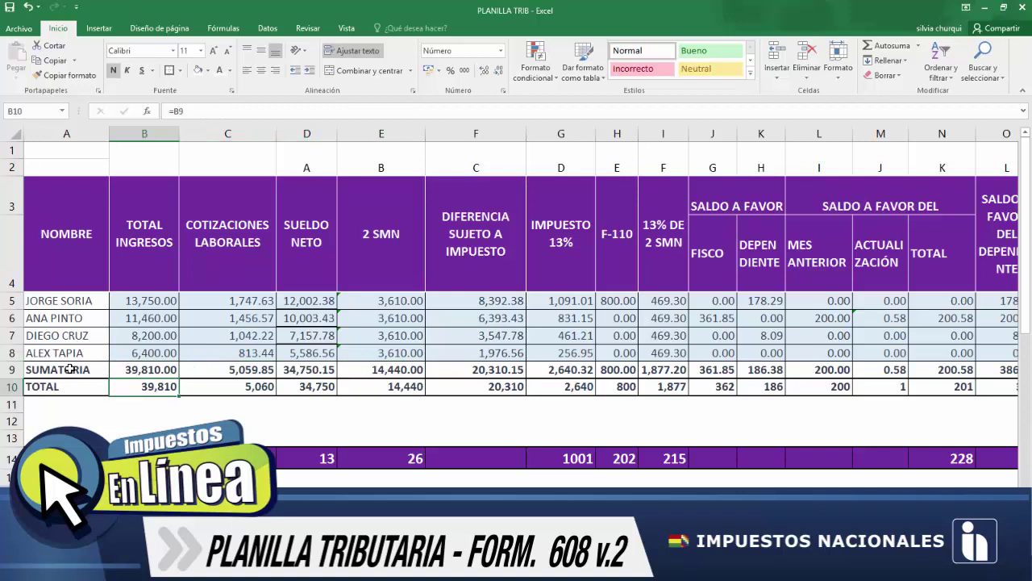
pyautogui.press('Right')
pyautogui.press('Right')
pyautogui.press('Right')
pyautogui.press('Right')
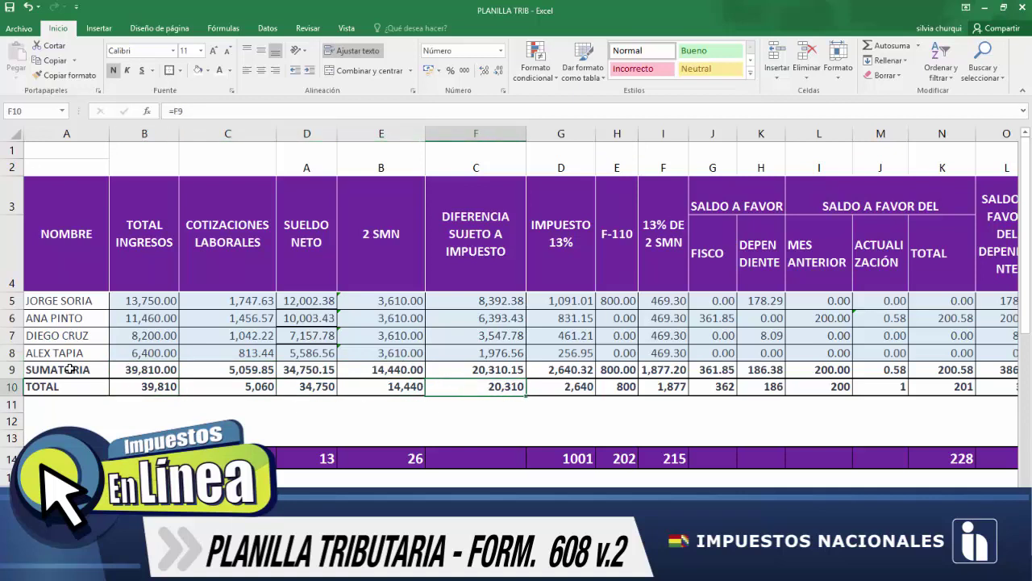
pyautogui.press('Left')
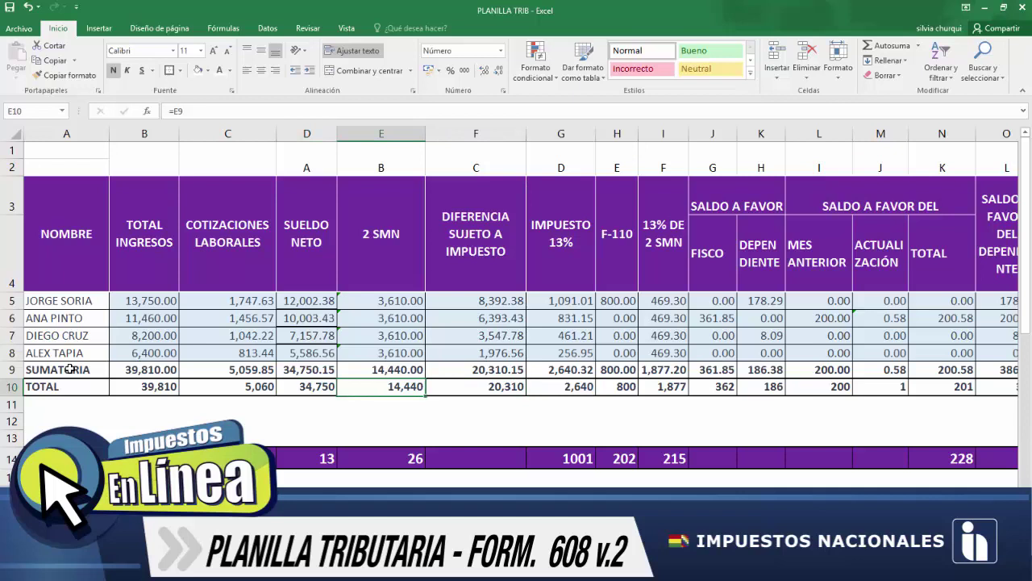
# Step: Point out the SUELDO NETO total in D10 and its matching form code 13 in D14
pyautogui.press('Left')
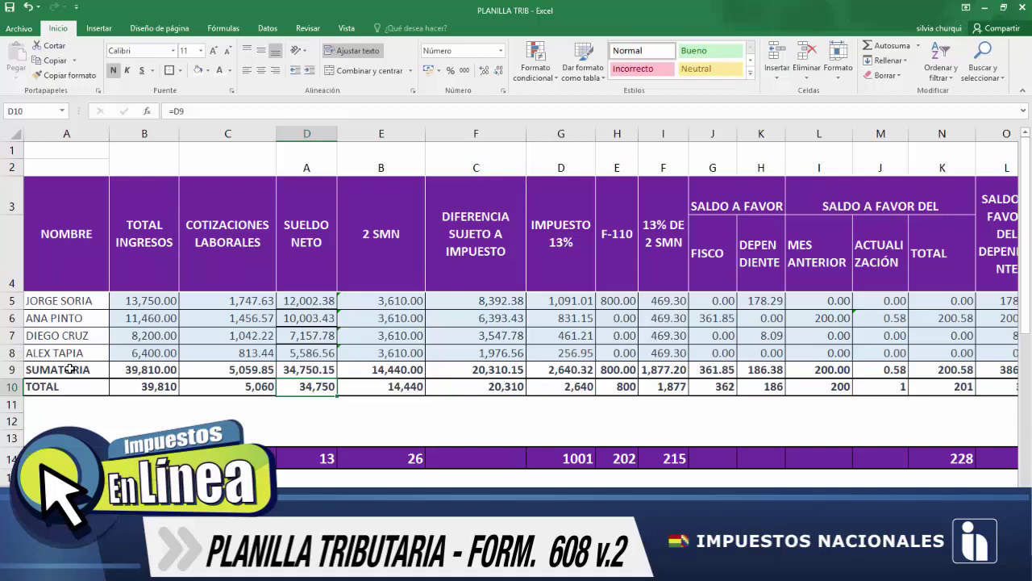
pyautogui.press('Down')
pyautogui.press('Up')
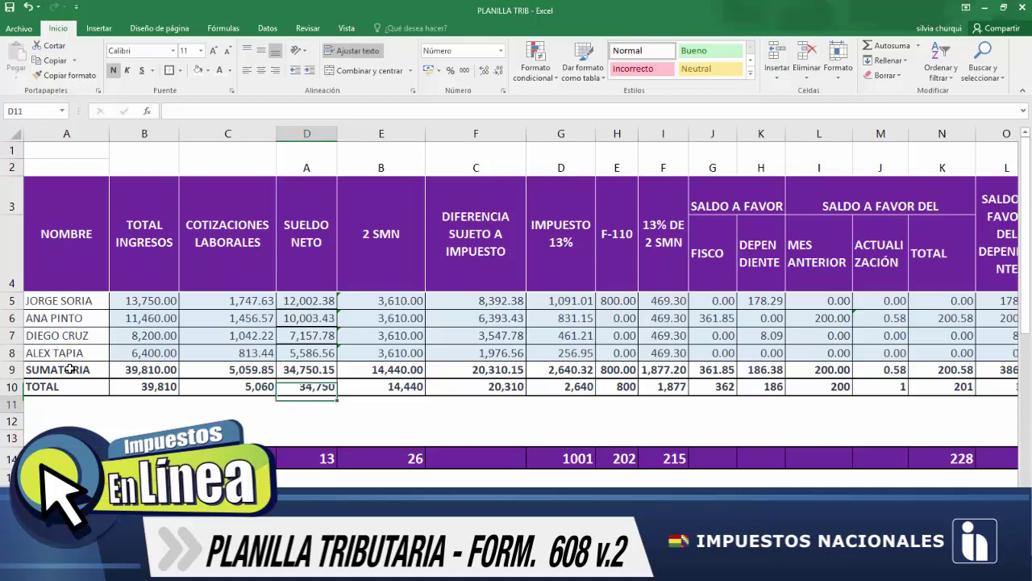
pyautogui.press('Down')
pyautogui.press('Down')
pyautogui.press('Down')
pyautogui.press('Down')
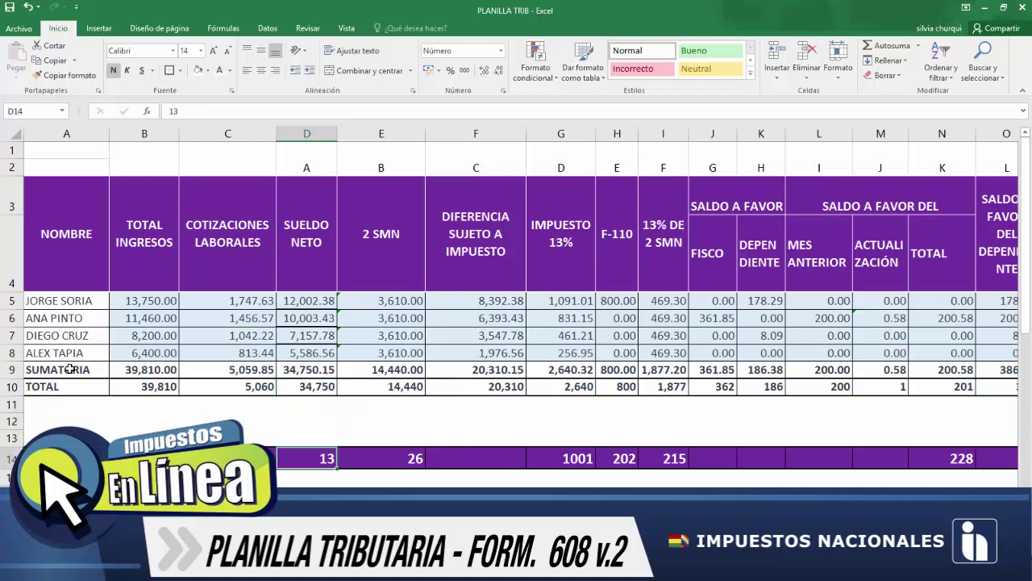
# Step: Return to the TOTAL row and review the 2 SMN, DIFERENCIA SUJETO A IMPUESTO and IMPUESTO 13% totals in E10 to G10
pyautogui.press('Up')
pyautogui.press('Up')
pyautogui.press('Up')
pyautogui.press('Up')
pyautogui.press('Right')
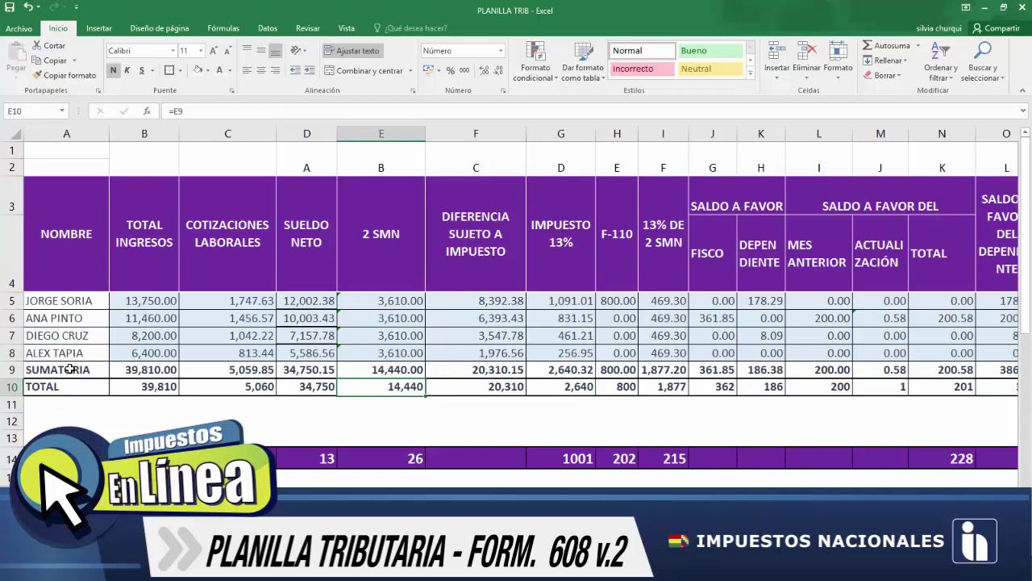
pyautogui.press('Right')
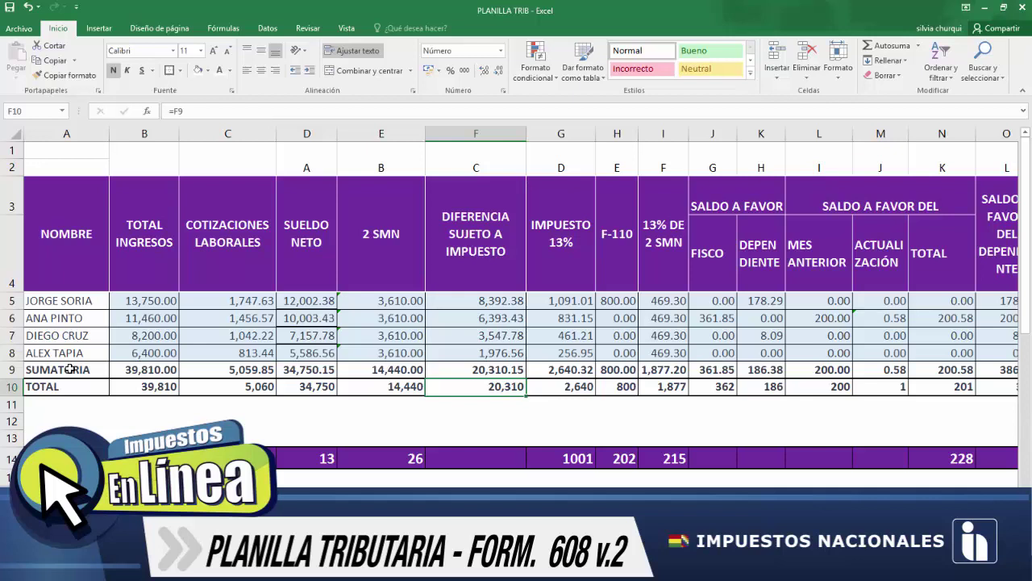
pyautogui.press('Right')
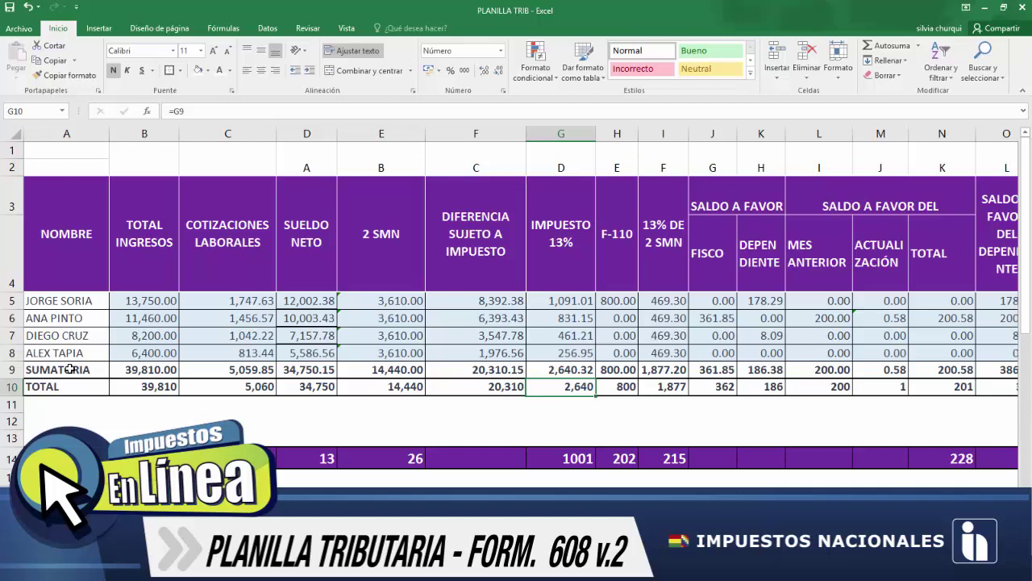
# Step: Highlight the F-110 total down to code 202 in H10:H14, and the 13% DE 2 SMN total down to code 215 in I10:I14
pyautogui.press('Right')
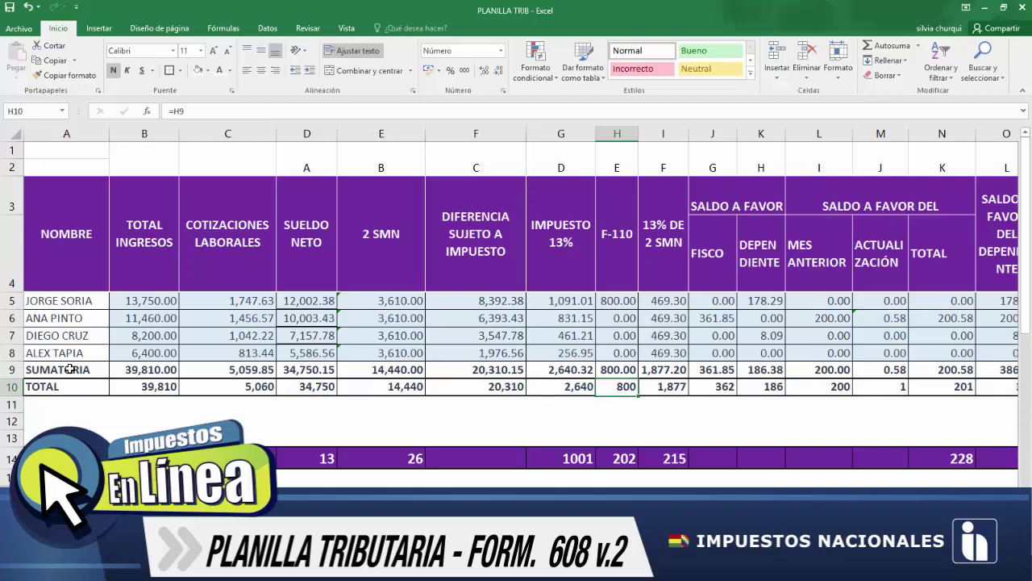
pyautogui.hotkey('ctrl', 'shift', 'Down')
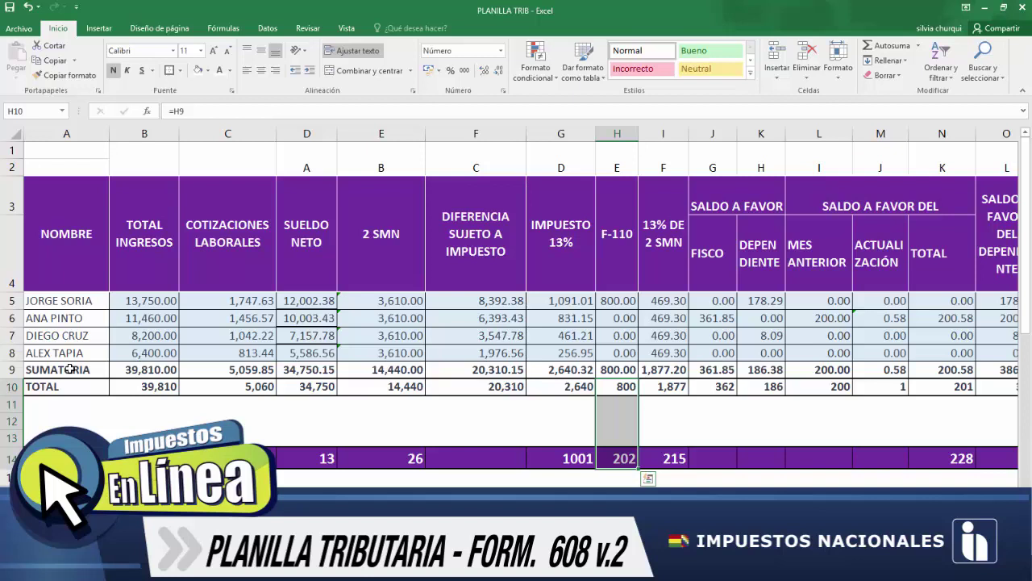
pyautogui.press('Right')
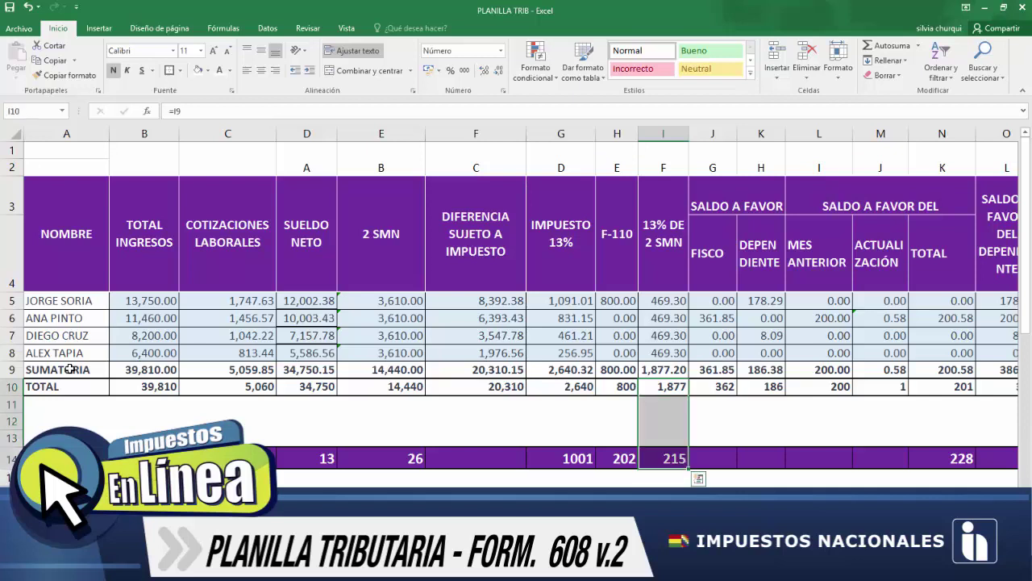
# Step: Move past the SALDO A FAVOR totals and highlight the previous-month balance TOTAL down to form code 228 in N10:N14
pyautogui.press('Right')
pyautogui.press('Right')
pyautogui.press('Right')
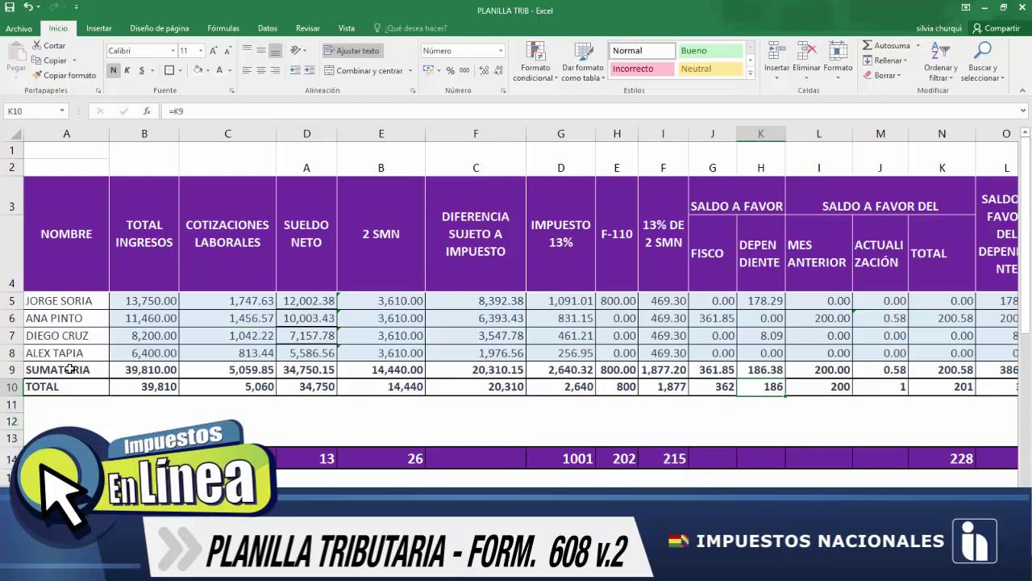
pyautogui.press('Right')
pyautogui.press('Right')
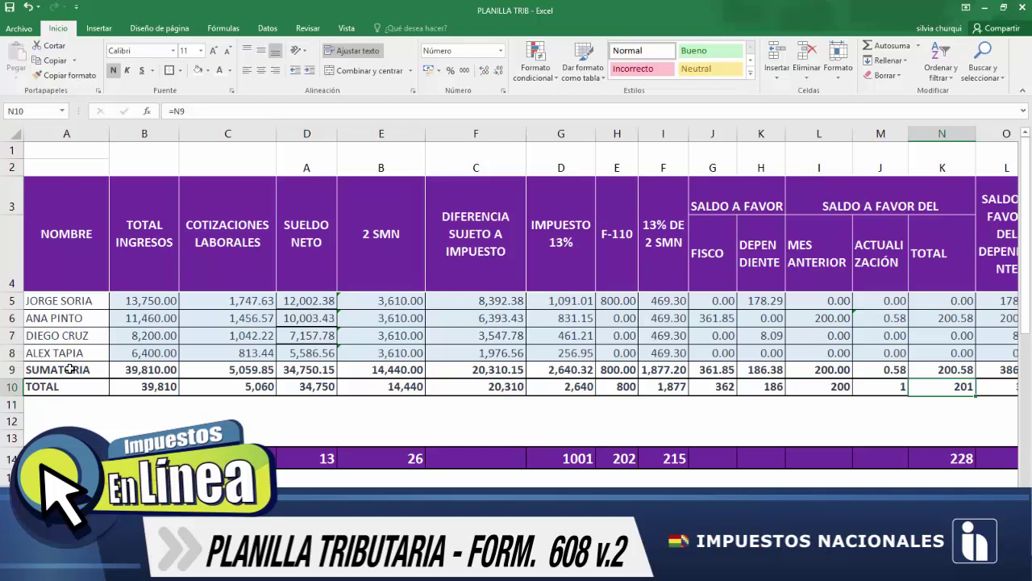
pyautogui.hotkey('shift', 'Down')
pyautogui.hotkey('shift', 'Down')
pyautogui.hotkey('shift', 'Down')
pyautogui.hotkey('shift', 'Down')
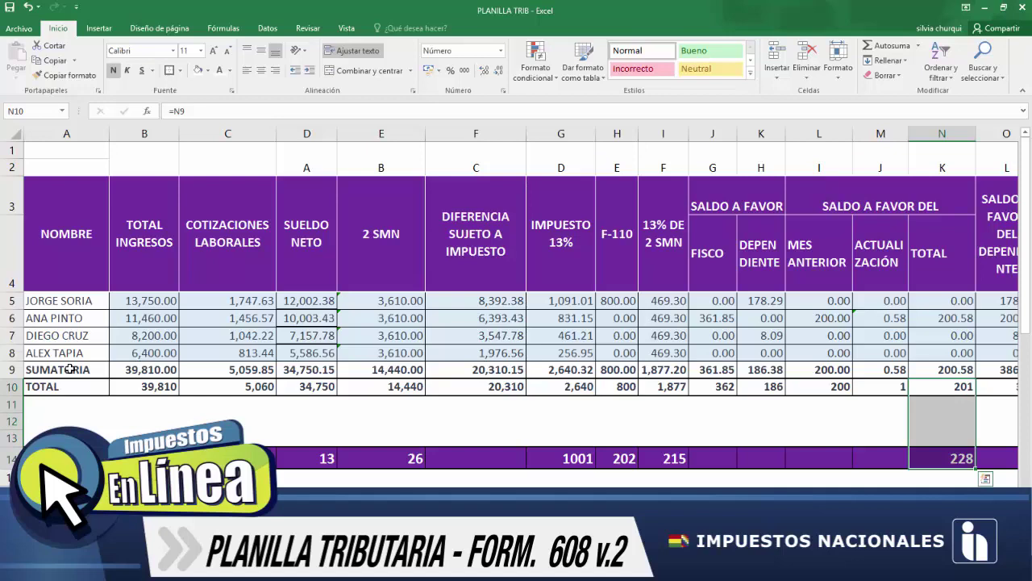
# Step: Highlight the IMPUESTO RETENIDO A PAGAR total down to form code 909 in Q10:Q14
pyautogui.press('Right')
pyautogui.press('Right')
pyautogui.press('Right')
pyautogui.press('Right')
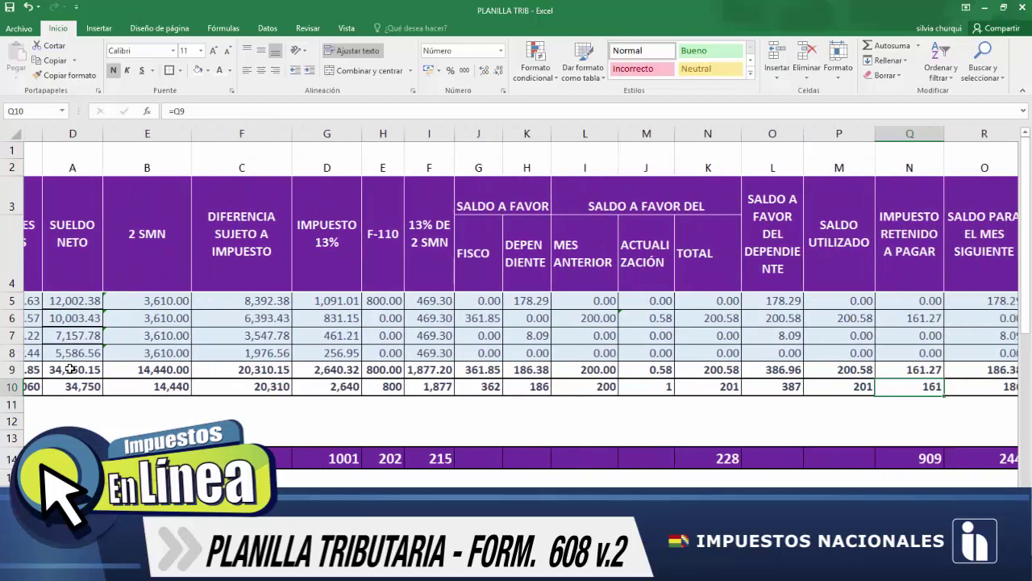
pyautogui.press('Left')
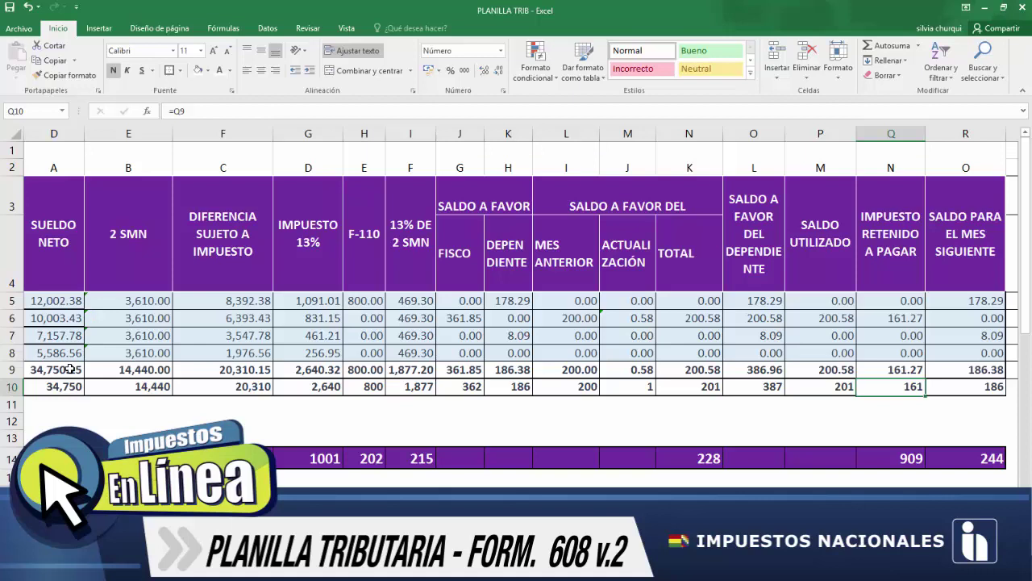
pyautogui.hotkey('shift', 'Down')
pyautogui.hotkey('shift', 'Down')
pyautogui.hotkey('shift', 'Down')
pyautogui.hotkey('shift', 'Down')
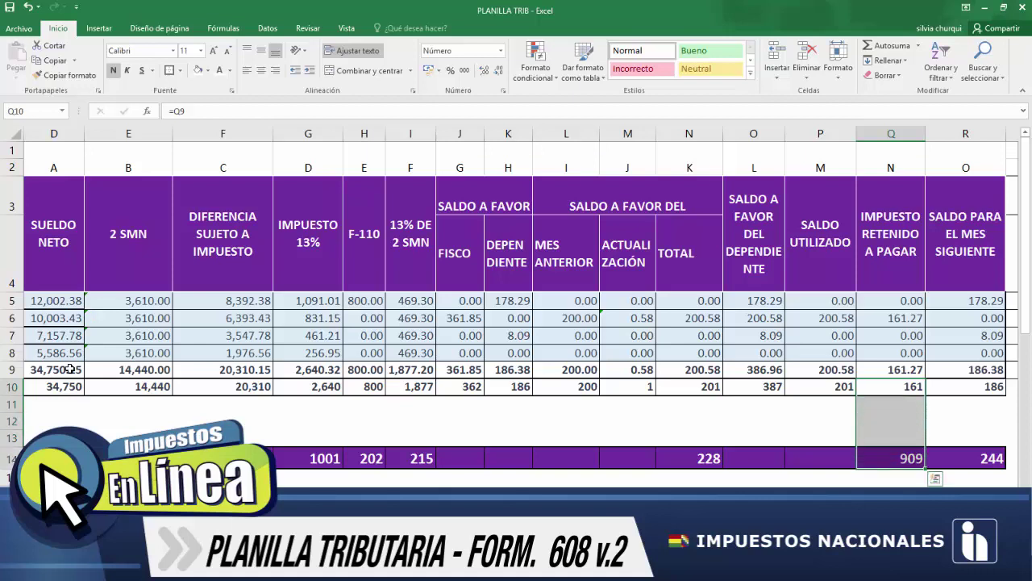
# Step: Highlight the SALDO PARA EL MES SIGUIENTE total down to form code 244 in R10:R14, and return to the start of the TOTAL row
pyautogui.press('Right')
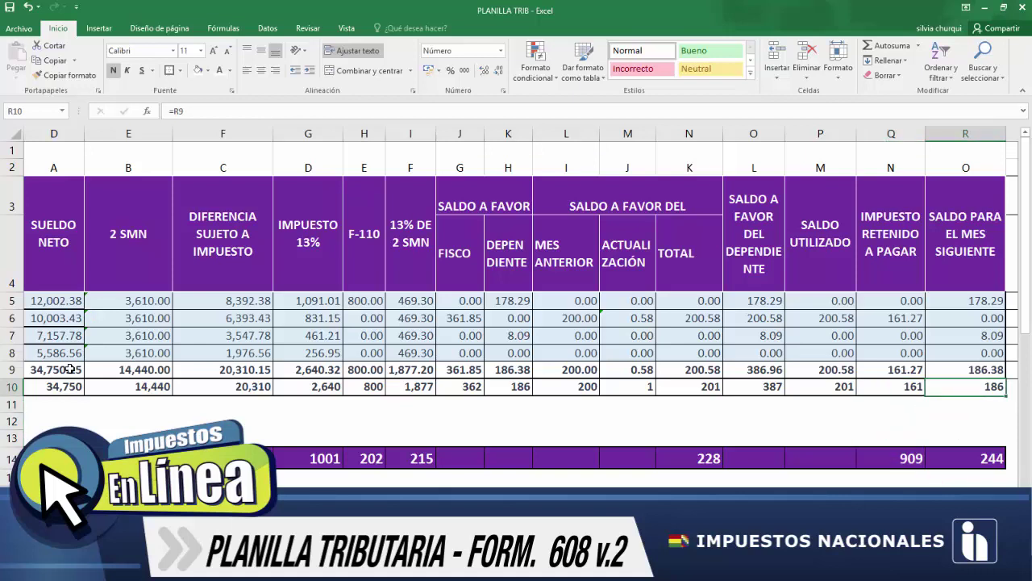
pyautogui.hotkey('shift', 'Down')
pyautogui.hotkey('shift', 'Down')
pyautogui.hotkey('shift', 'Down')
pyautogui.hotkey('shift', 'Down')
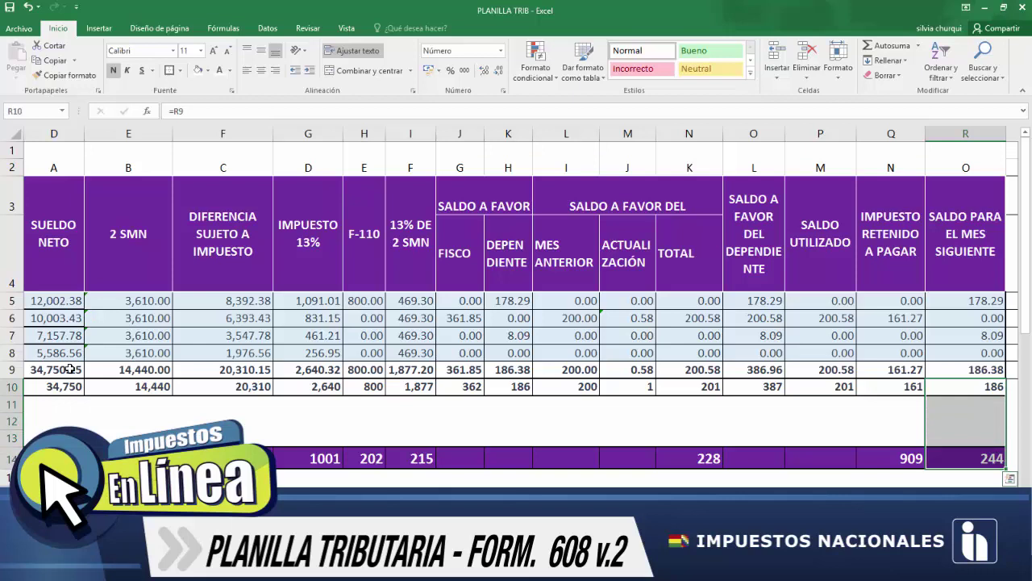
pyautogui.press('Left')
pyautogui.press('Left')
pyautogui.press('Left')
pyautogui.press('Left')
pyautogui.press('Left')
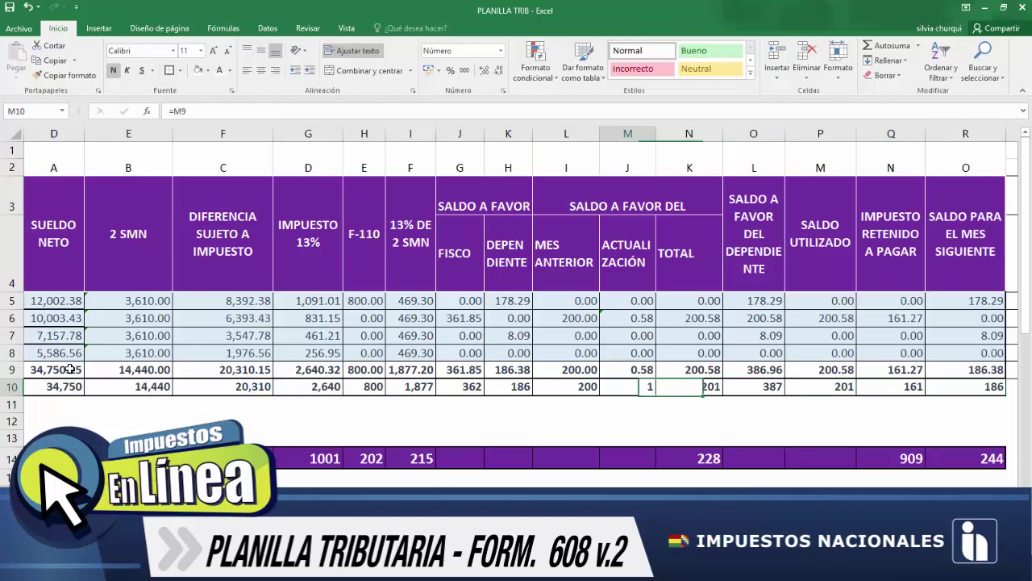
pyautogui.press('Home')
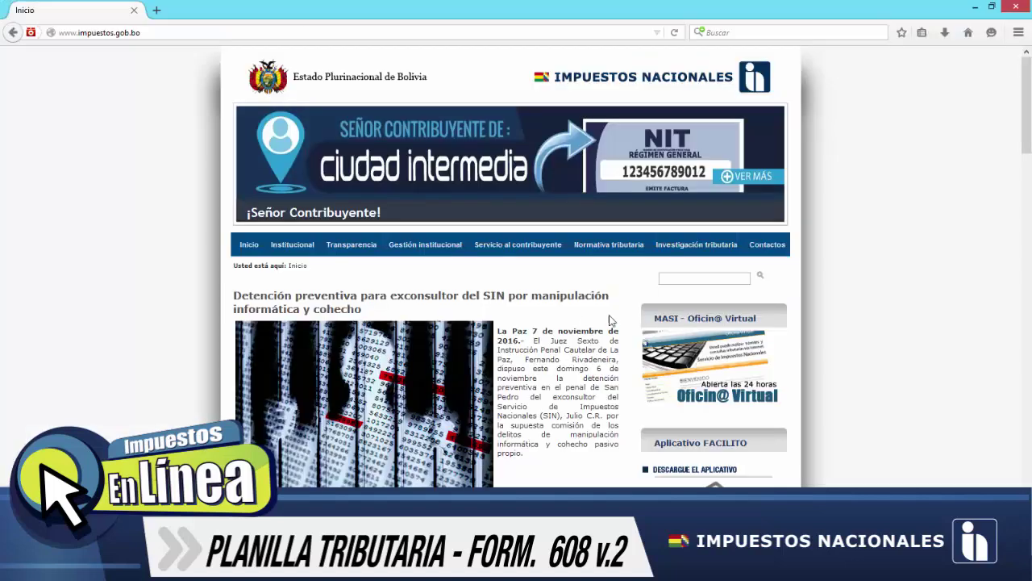
# Step: Switch to Firefox and, from the Impuestos Nacionales home page, open Oficina Virtual, the taxpayer services and the Declaraciones Juradas portal
pyautogui.click(709, 365)
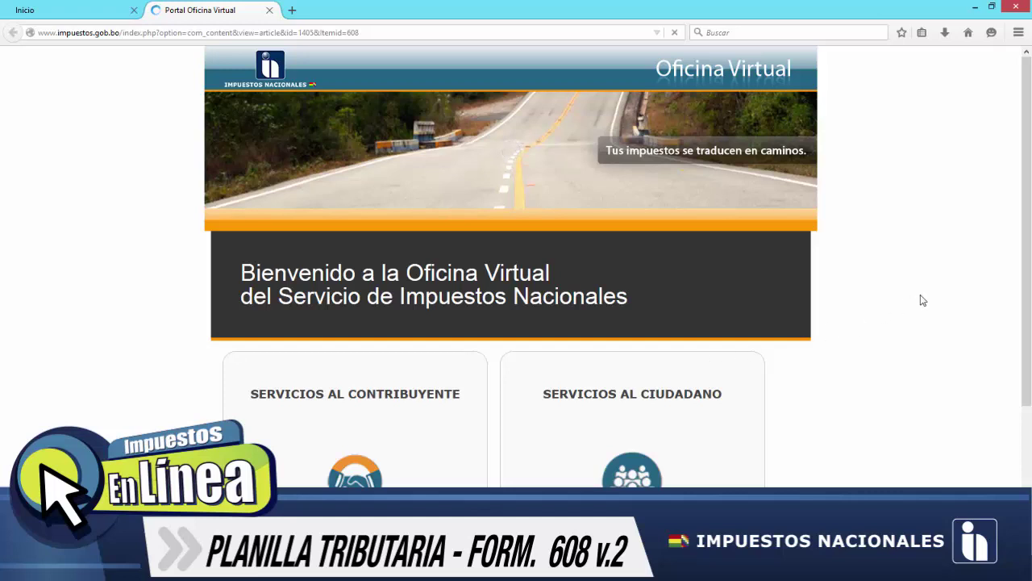
pyautogui.moveTo(1026, 267); pyautogui.dragTo(1030, 395)
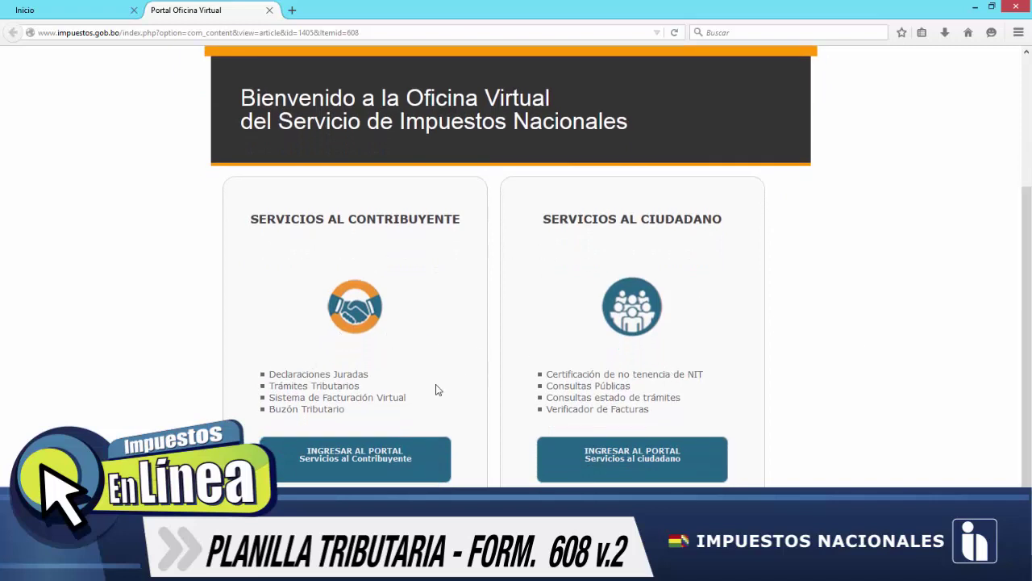
pyautogui.click(355, 457)
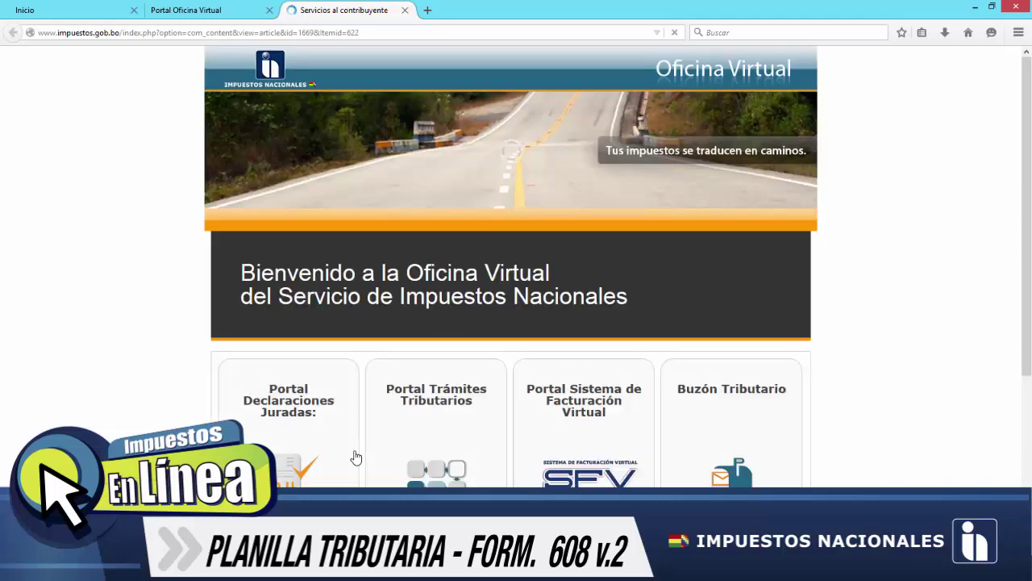
pyautogui.moveTo(1029, 266); pyautogui.dragTo(1030, 417)
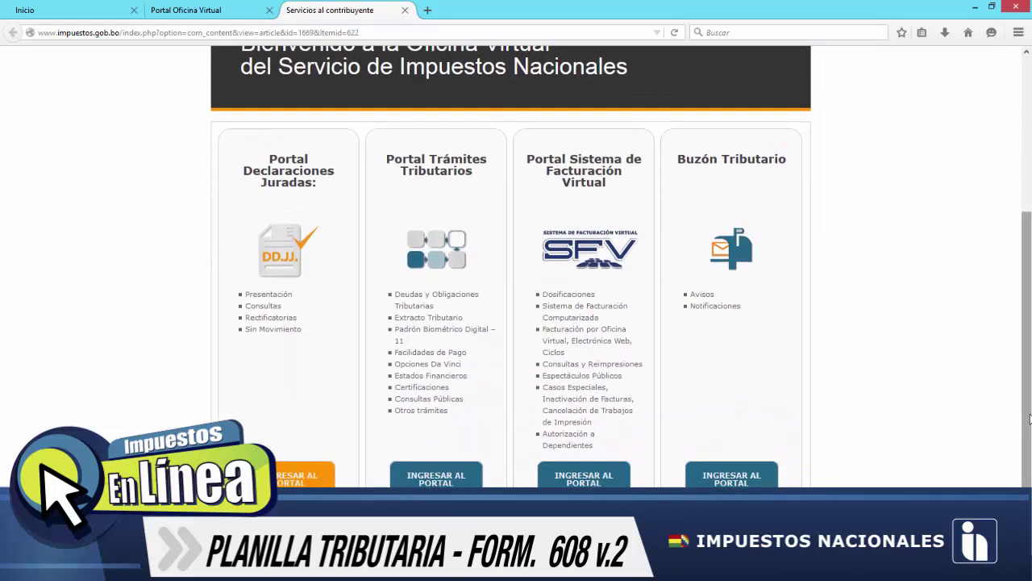
pyautogui.click(290, 482)
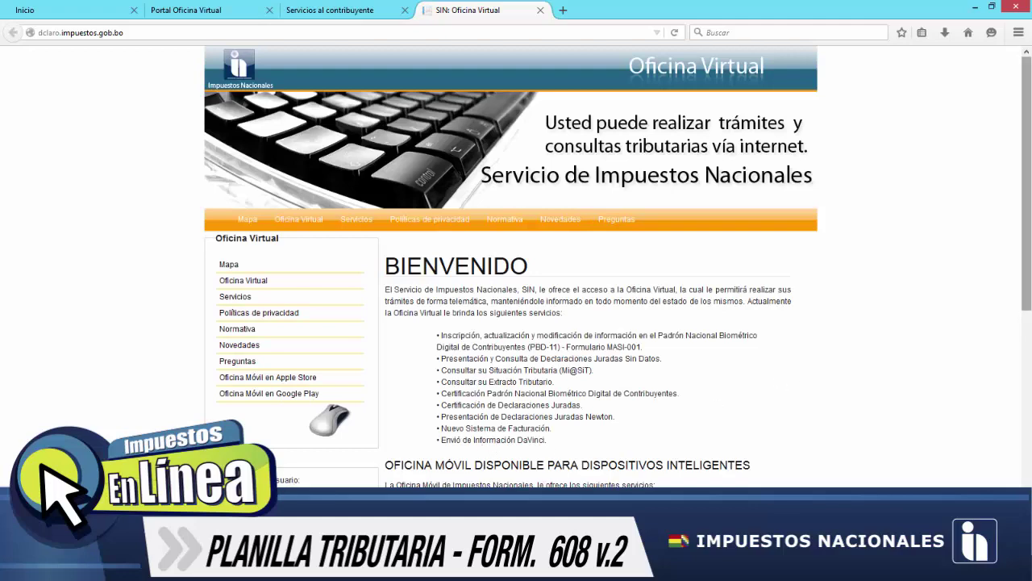
# Step: Show the taxpayer login form, switch to the page with the logged-in session, and open Formularios under Mis Declaraciones Juradas
pyautogui.moveTo(1028, 236); pyautogui.dragTo(993, 325)
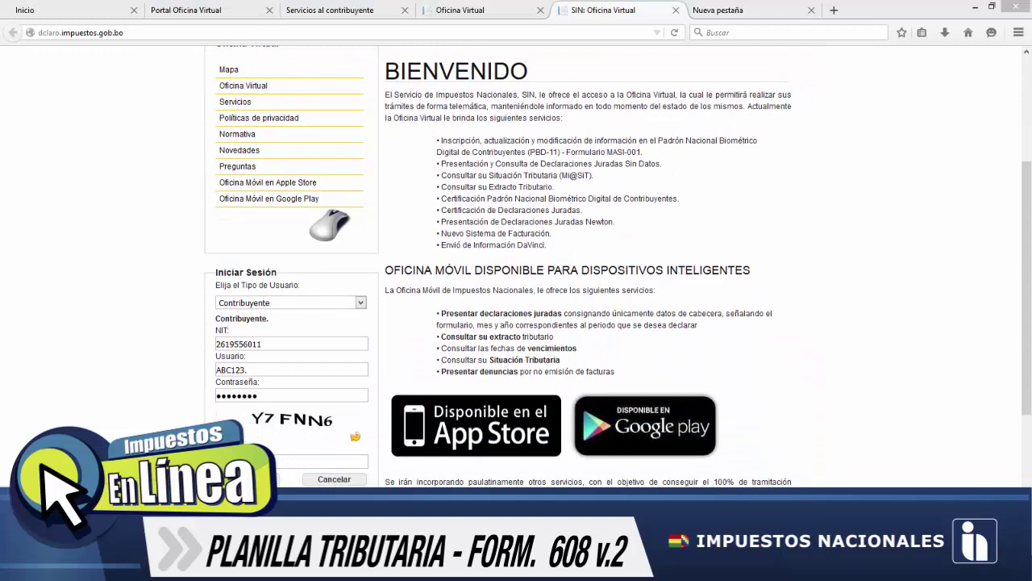
pyautogui.hotkey('ctrl', 'pageup')
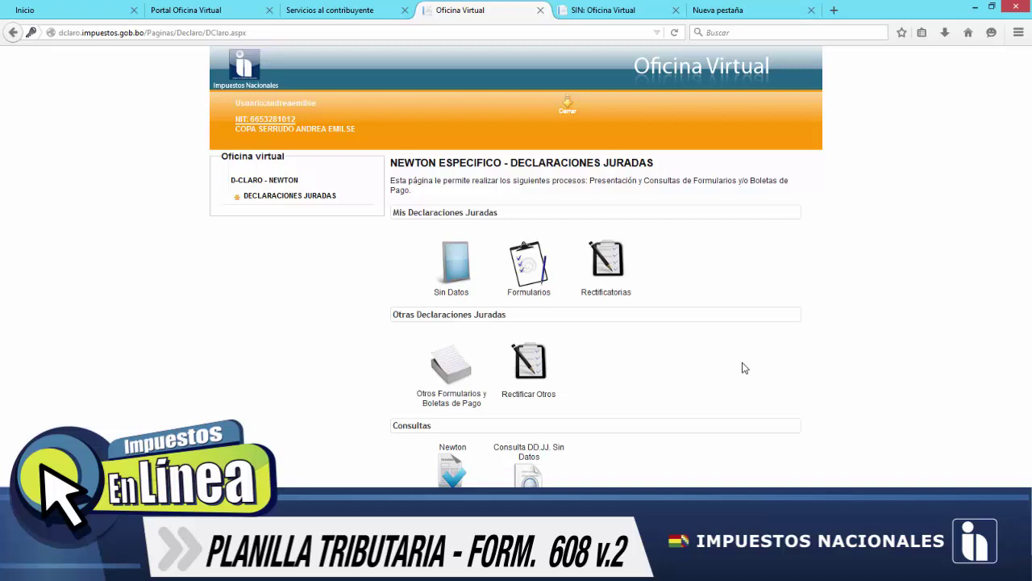
pyautogui.click(524, 274)
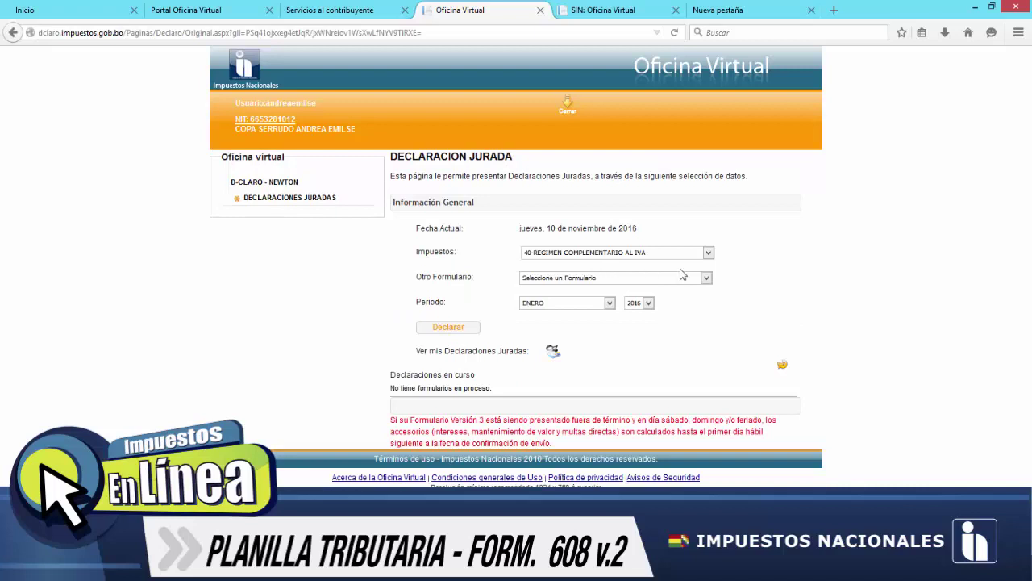
# Step: Select form 608 Ver.2 for withholding agents with the period OCTUBRE 2016, and start the declaration
pyautogui.click(706, 279)
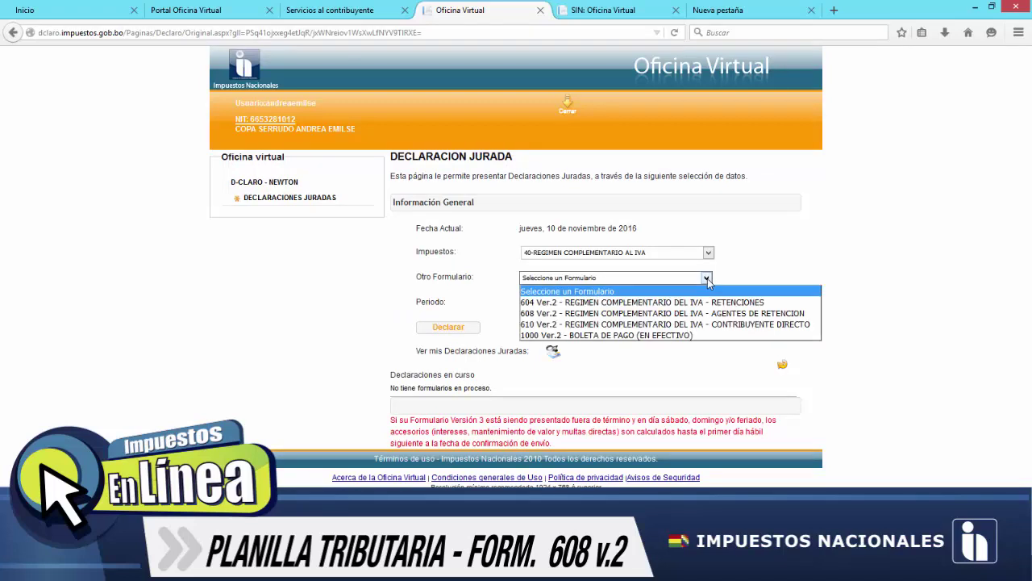
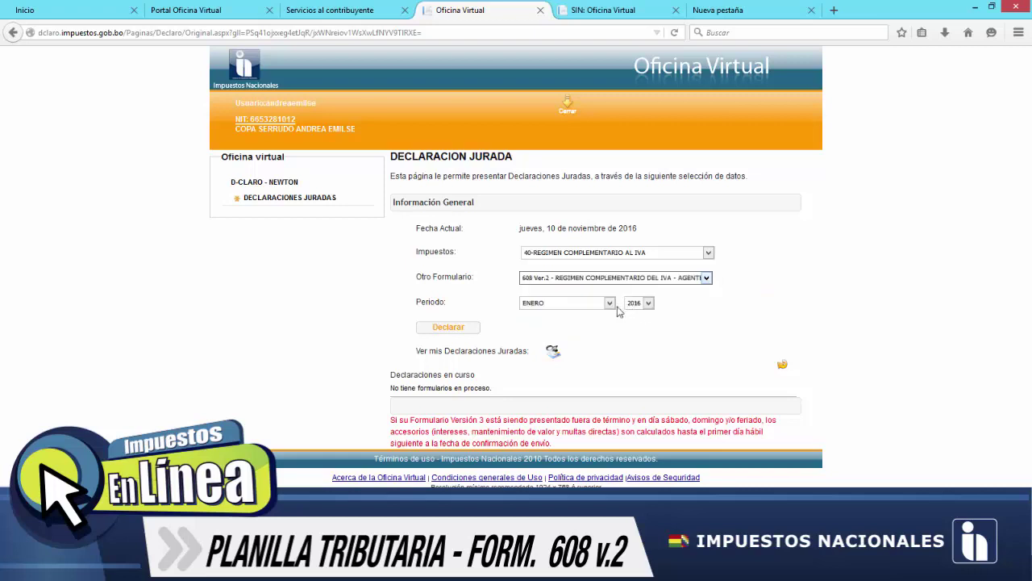
pyautogui.click(610, 304)
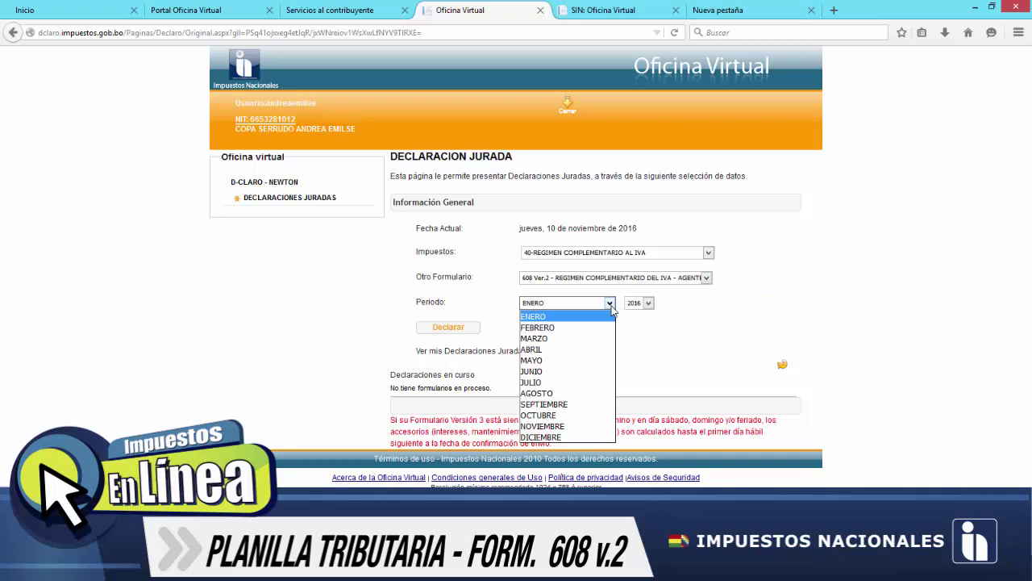
pyautogui.click(577, 415)
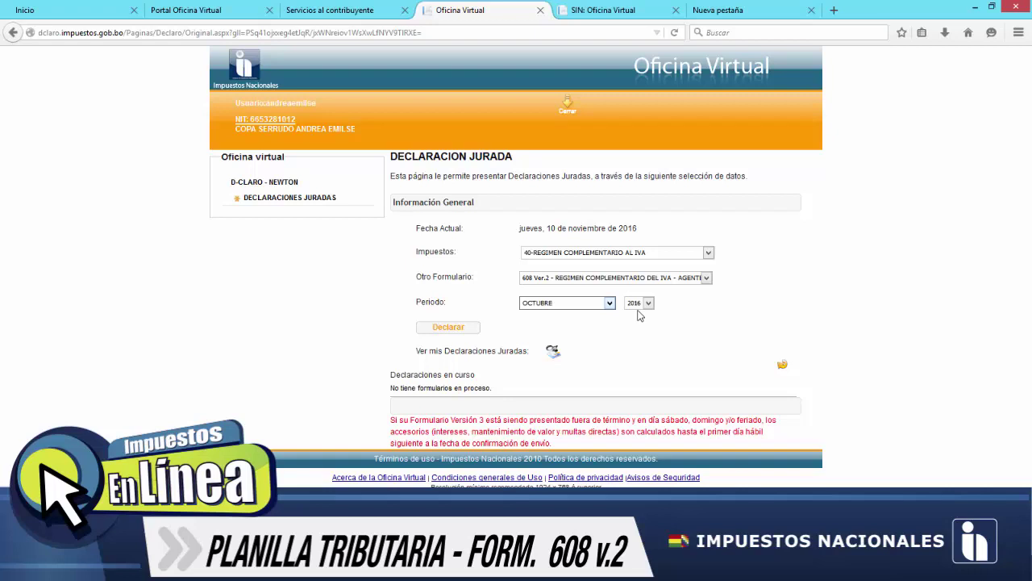
pyautogui.click(449, 328)
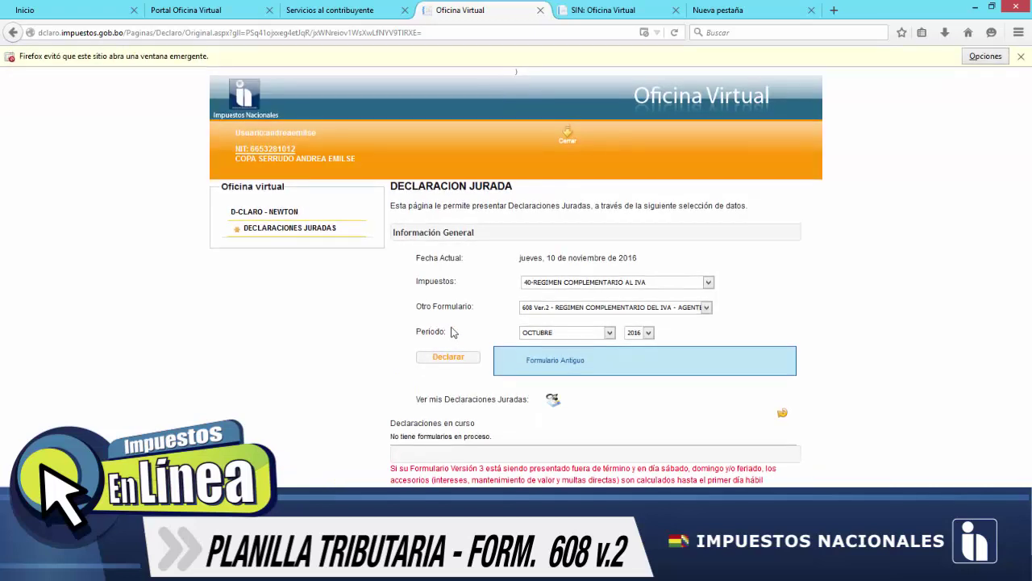
# Step: Allow pop-up windows for dclaro.impuestos.gob.bo and maximize the Formulario 608 window
pyautogui.click(989, 58)
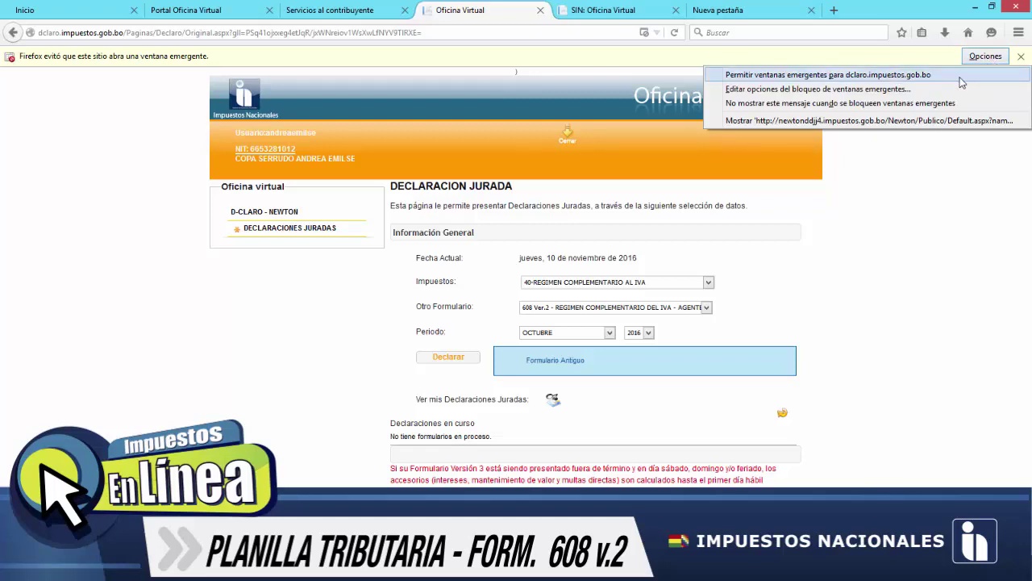
pyautogui.click(960, 79)
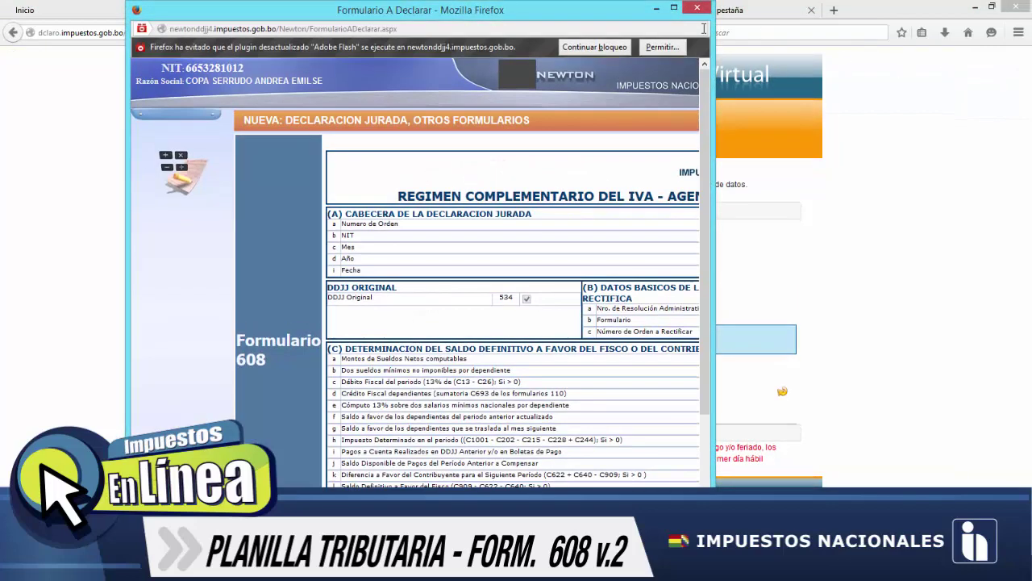
pyautogui.click(675, 8)
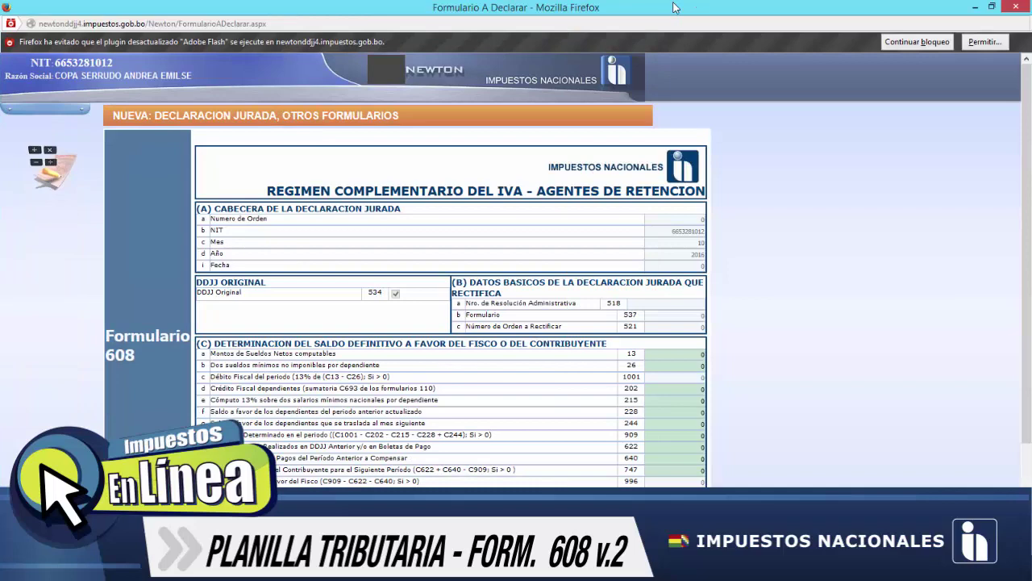
# Step: Allow the outdated Adobe Flash plugin to run this time on the Formulario 608 page
pyautogui.click(982, 42)
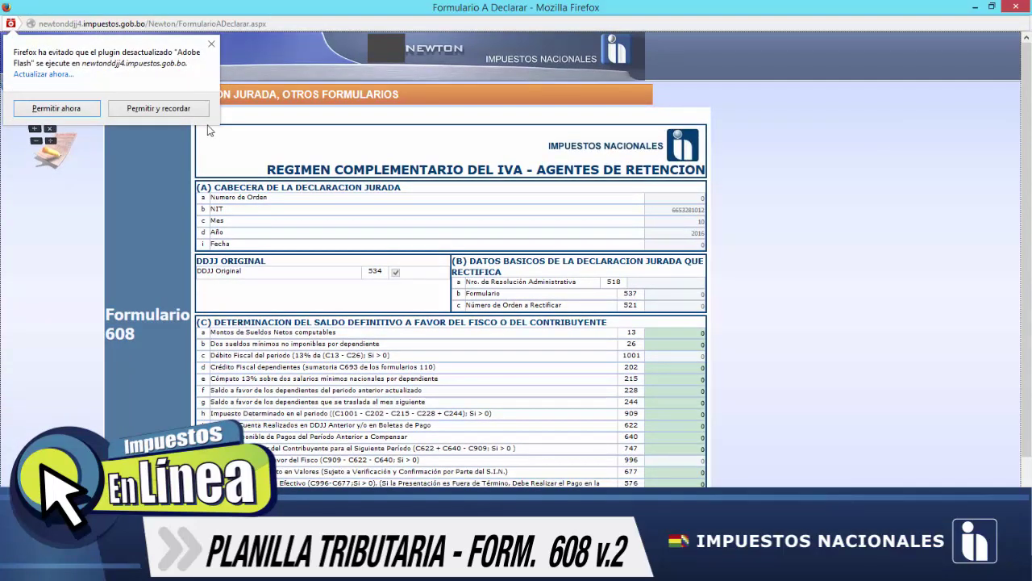
pyautogui.click(54, 108)
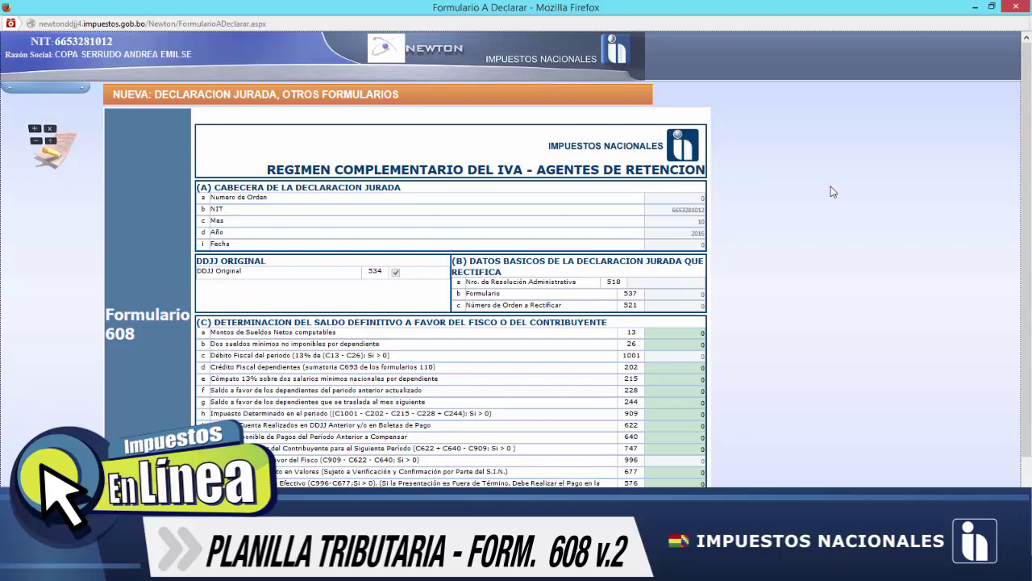
# Step: In section C, enter 34750 for code 13, 14440 for code 26 and 800 for code 202
pyautogui.moveTo(1030, 158); pyautogui.dragTo(1031, 295)
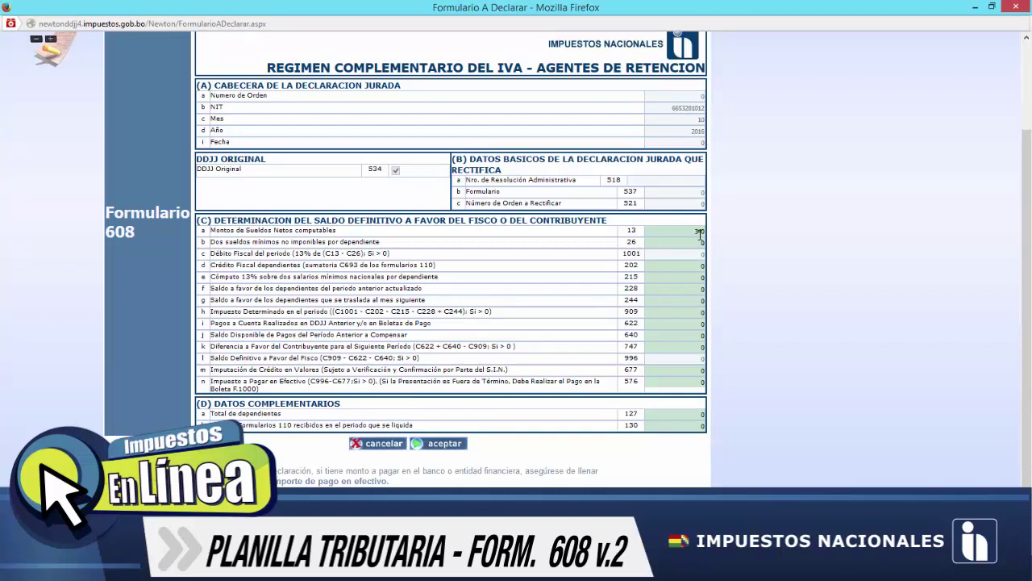
pyautogui.write('750')
pyautogui.click(701, 242)
pyautogui.write('0')
pyautogui.write('800')
# Step: Enter 1877 for code 215 and 201 for code 228, the dependents' updated balance from the previous period
pyautogui.click(702, 277)
pyautogui.write('1877')
pyautogui.press('BackSpace')
pyautogui.write('0')
pyautogui.press('BackSpace')
pyautogui.write('7')
pyautogui.click(702, 289)
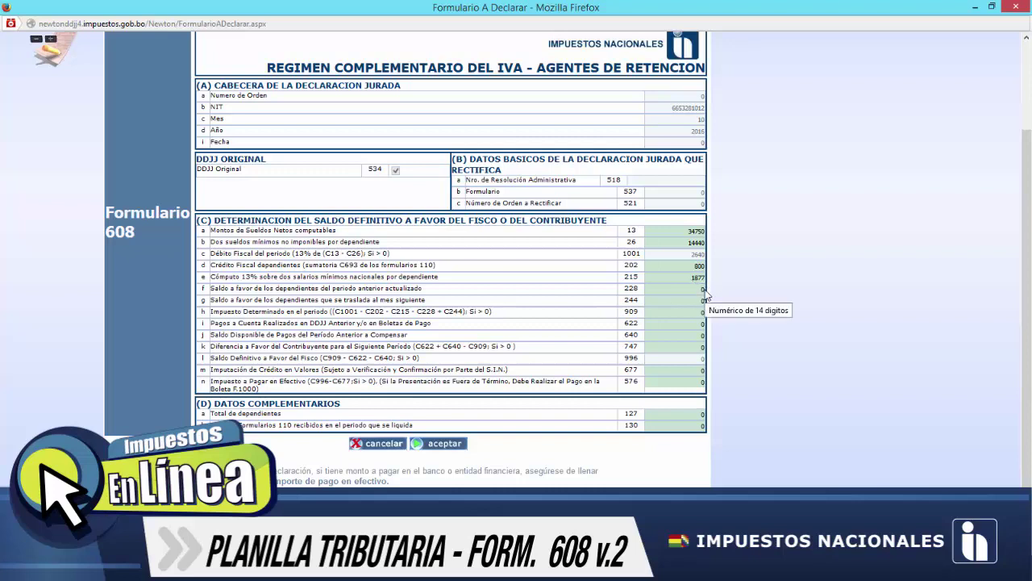
pyautogui.write('21')
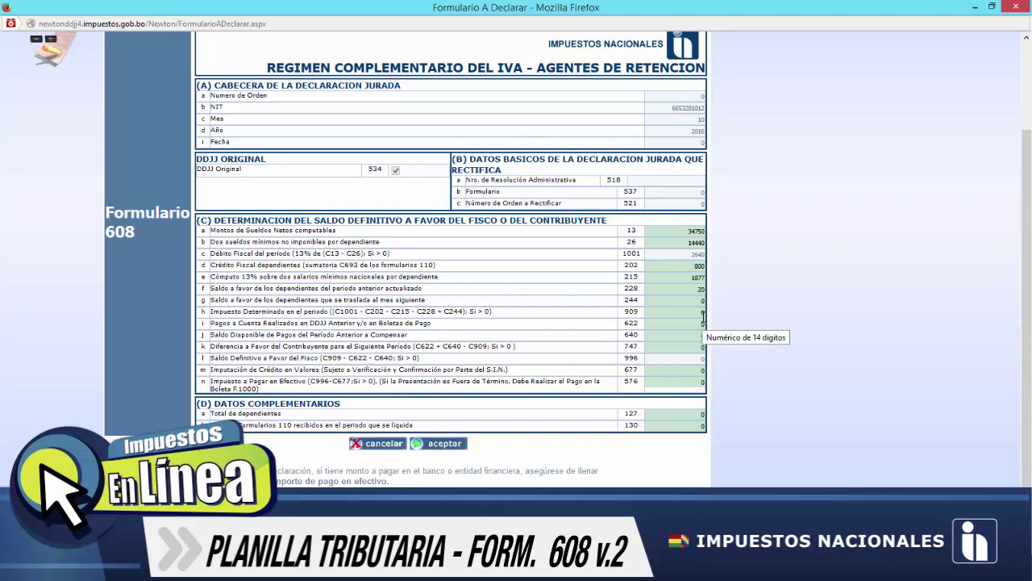
pyautogui.doubleClick(702, 288)
pyautogui.write('201')
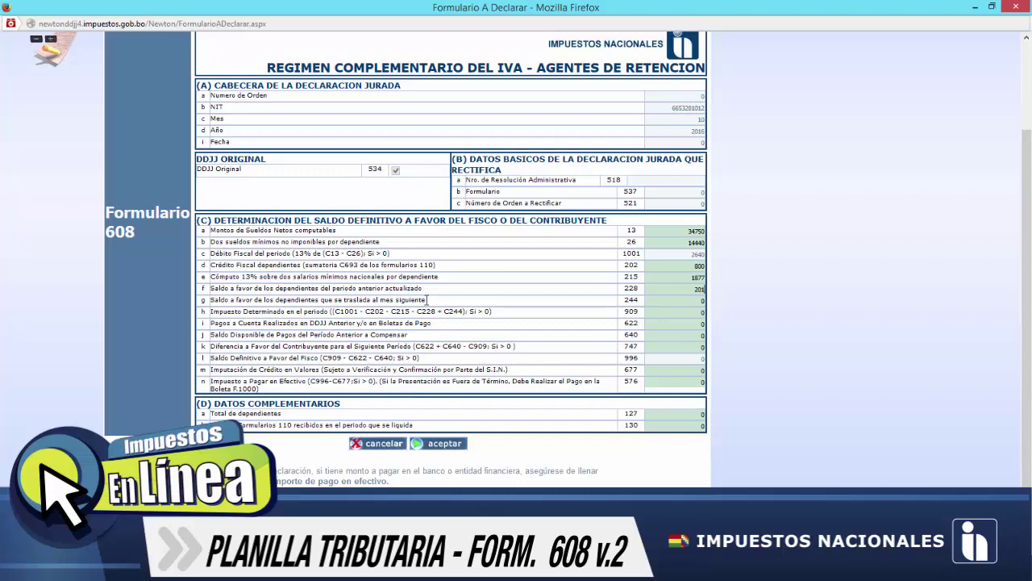
# Step: Enter 186 for code 244, the balance carried to the following month, and 161 for code 909, the determined tax
pyautogui.click(702, 301)
pyautogui.write('186')
pyautogui.doubleClick(702, 313)
pyautogui.write('151')
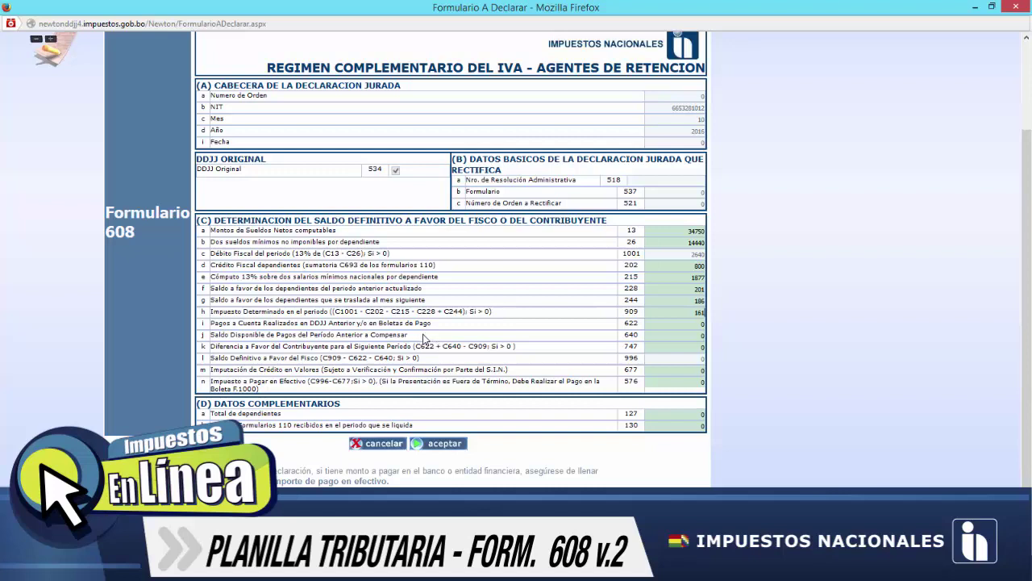
# Step: Enter 161 for code 576 as the tax payable in cash and 4 for code 127 as the total of dependents
pyautogui.click(413, 345)
pyautogui.click(702, 383)
pyautogui.write('161')
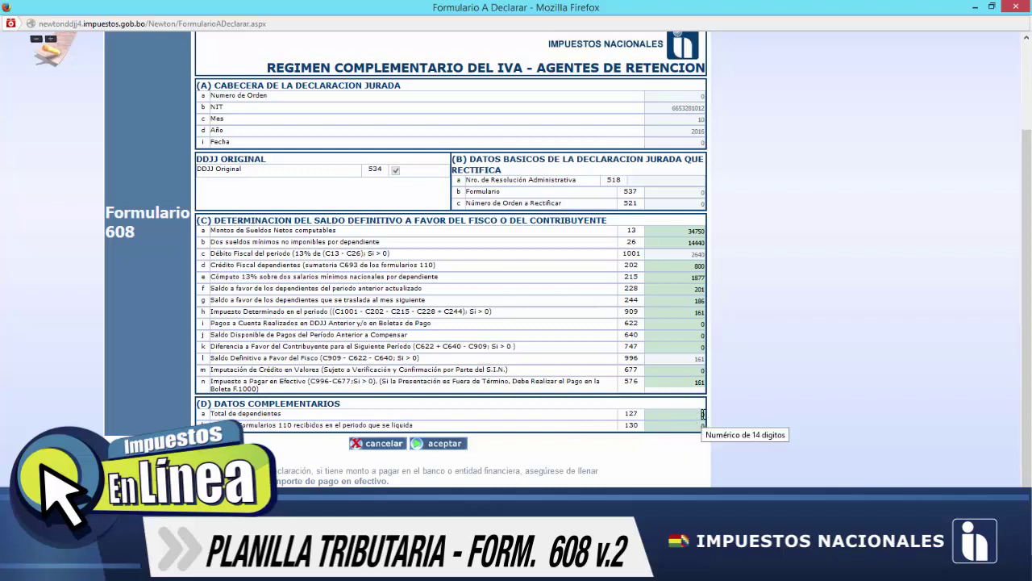
pyautogui.click(703, 414)
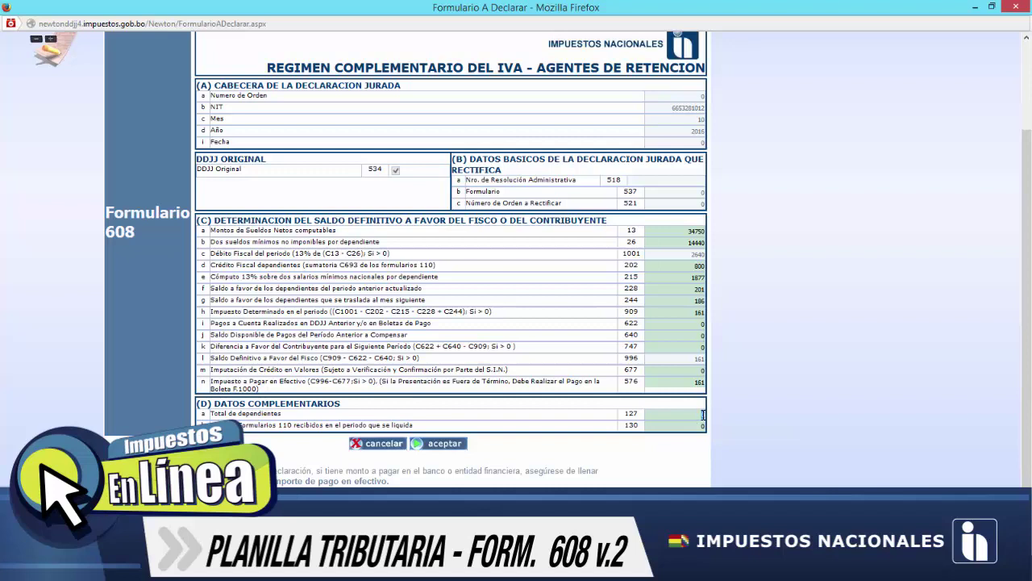
pyautogui.write('4')
# Step: Switch to the PLANILLA TRIB workbook in Excel and check the F-110 column against the employees' rows
pyautogui.click(411, 464)
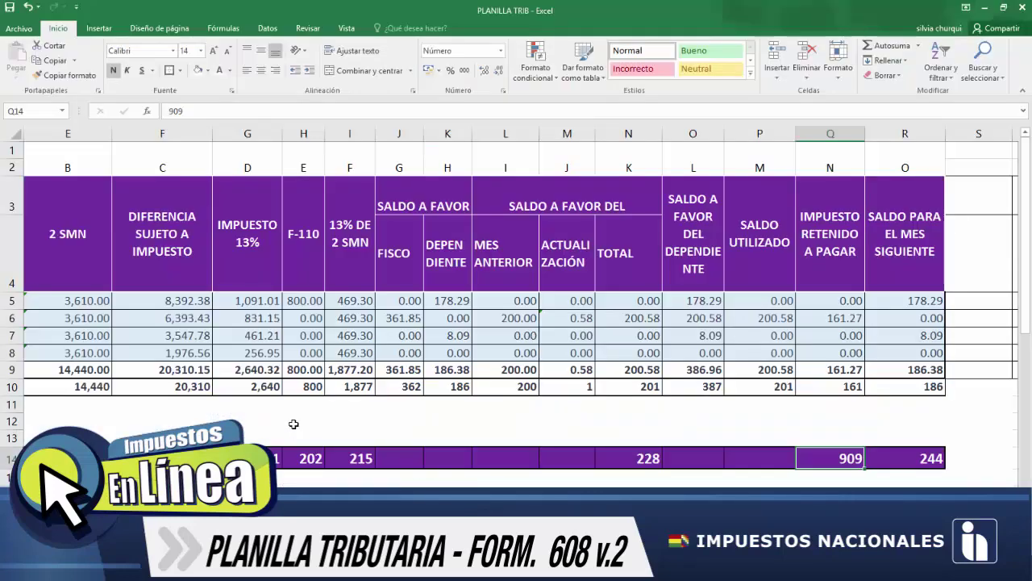
pyautogui.click(314, 316)
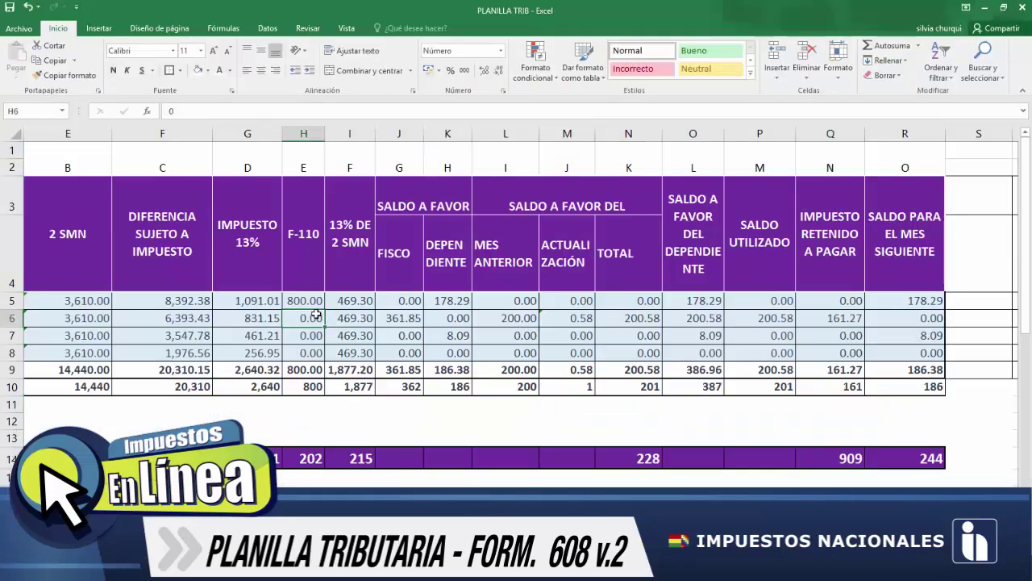
pyautogui.press('Left')
pyautogui.press('Left')
pyautogui.press('Left')
pyautogui.press('Left')
pyautogui.press('Left')
pyautogui.press('Left')
pyautogui.press('Left')
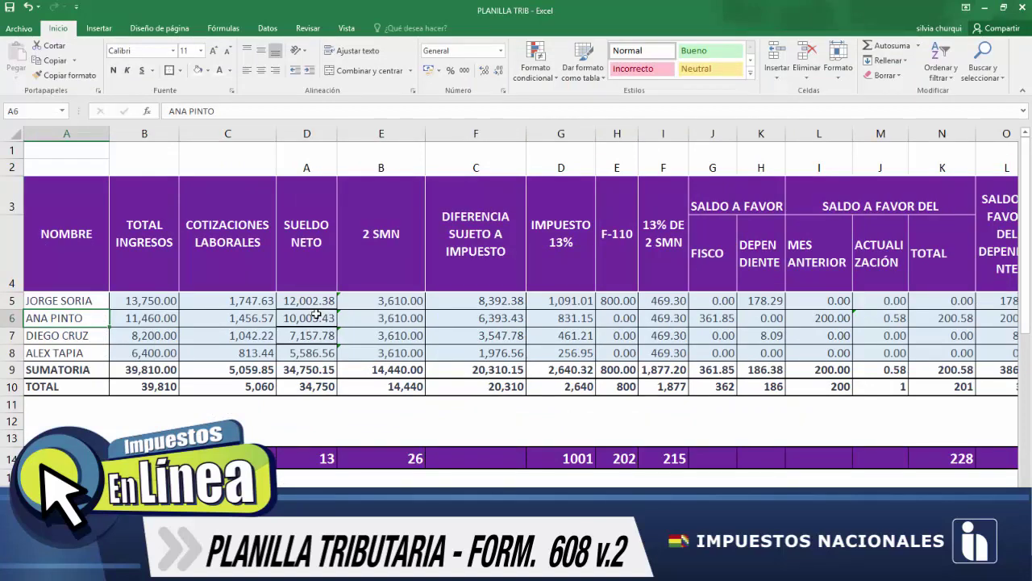
pyautogui.press('Up')
pyautogui.press('Right')
pyautogui.press('Right')
pyautogui.press('Right')
pyautogui.press('Right')
pyautogui.press('Right')
pyautogui.press('Right')
pyautogui.press('Right')
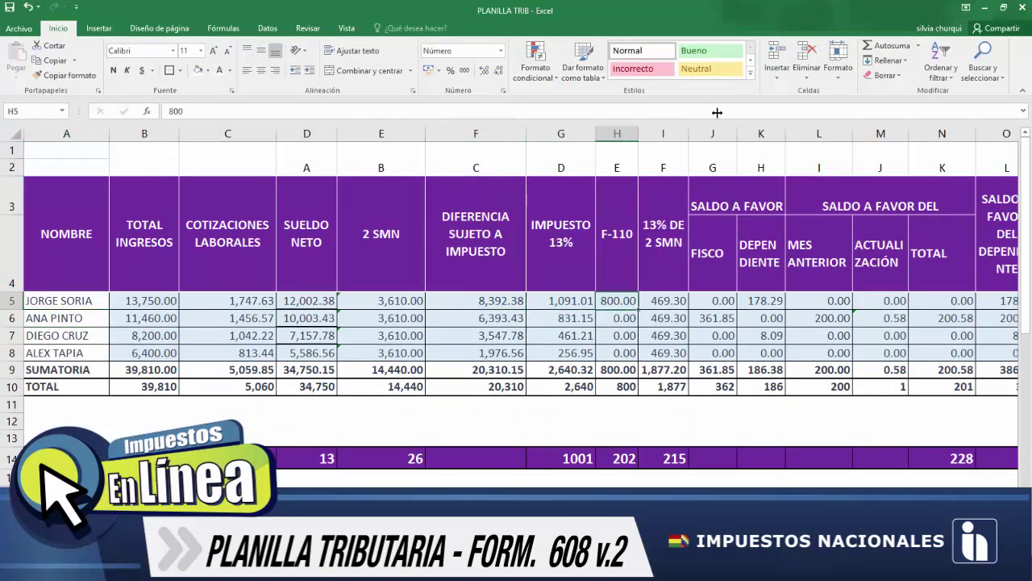
# Step: Return to Formulario 608 in Firefox and enter 1 for code 130, the Forms 110 received in the period
pyautogui.click(985, 11)
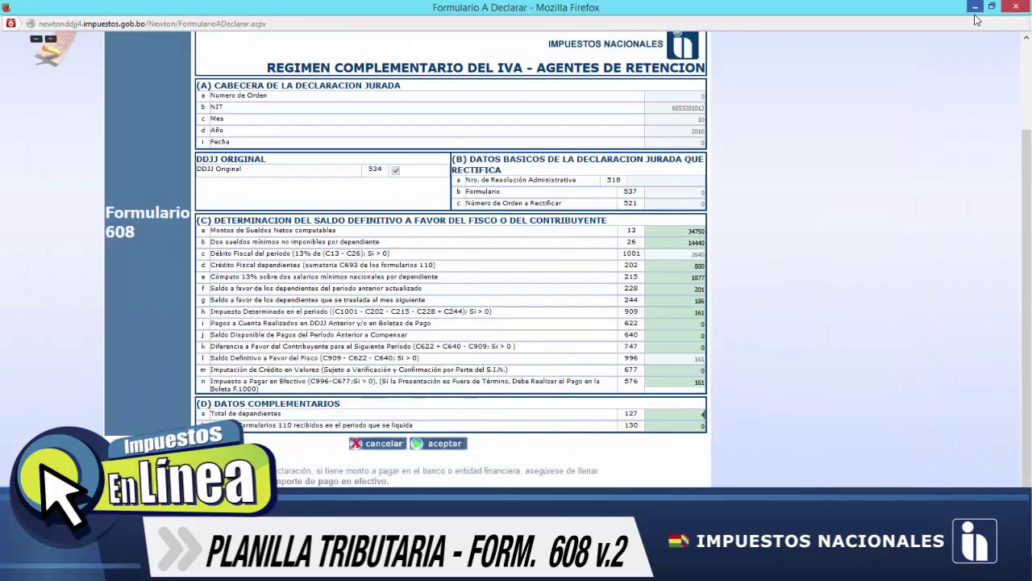
pyautogui.click(702, 426)
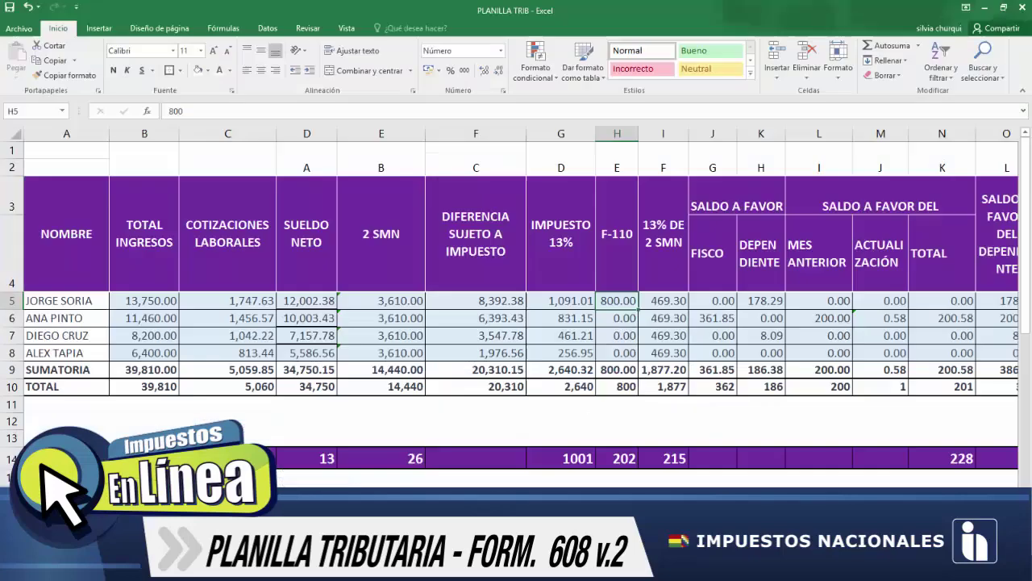
# Step: Switch to the Excel payroll sheet and highlight the COD. FORM. 608 row from column A to R
pyautogui.hotkey('alt', 'Tab')
pyautogui.moveTo(49, 458); pyautogui.dragTo(961, 380)
pyautogui.hotkey('shift', 'Right')
pyautogui.hotkey('shift', 'Right')
pyautogui.hotkey('shift', 'Right')
pyautogui.hotkey('shift', 'Right')
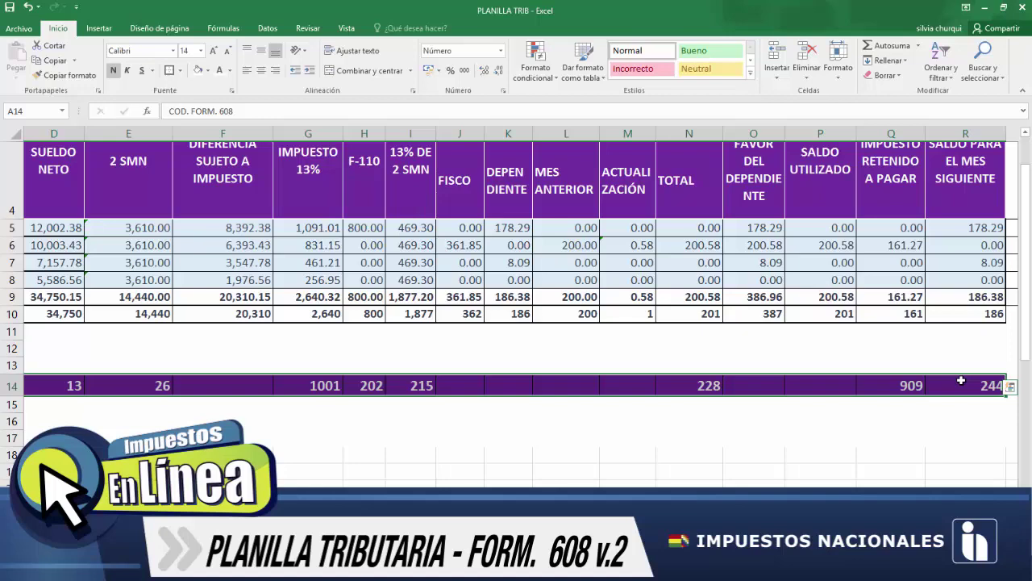
# Step: Return to Formulario 608 in Firefox and accept the completed declaration
pyautogui.click(987, 10)
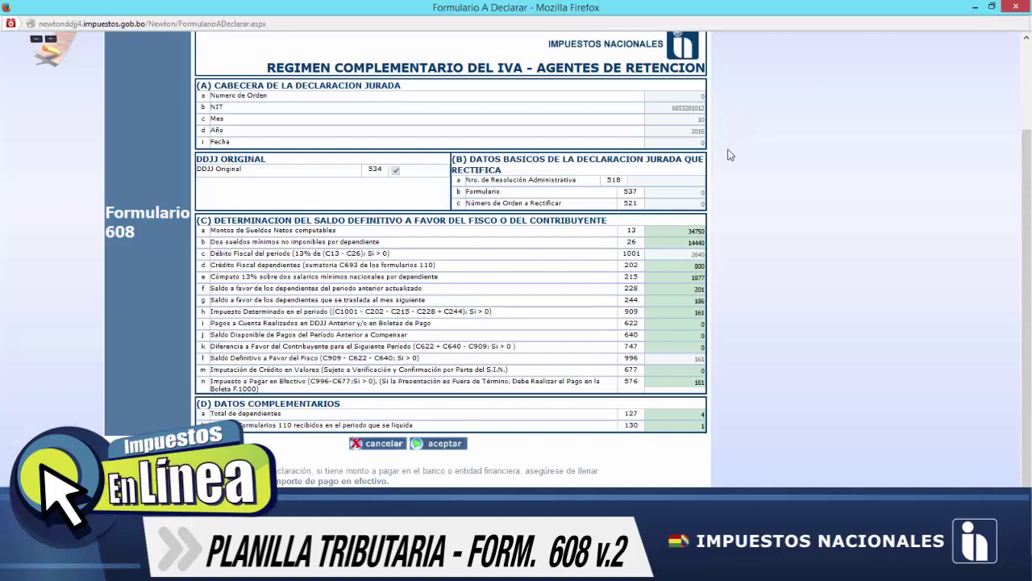
pyautogui.click(425, 453)
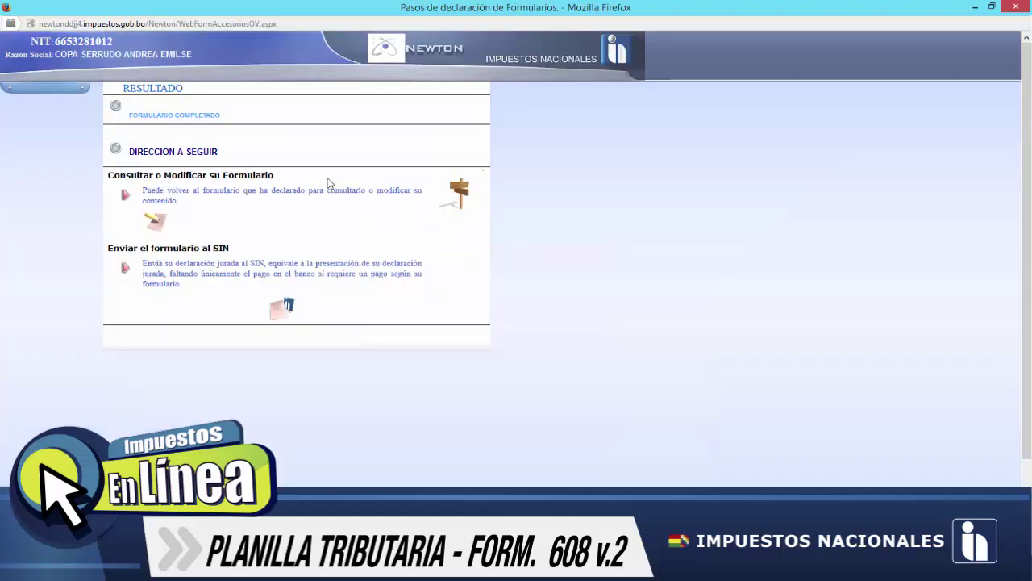